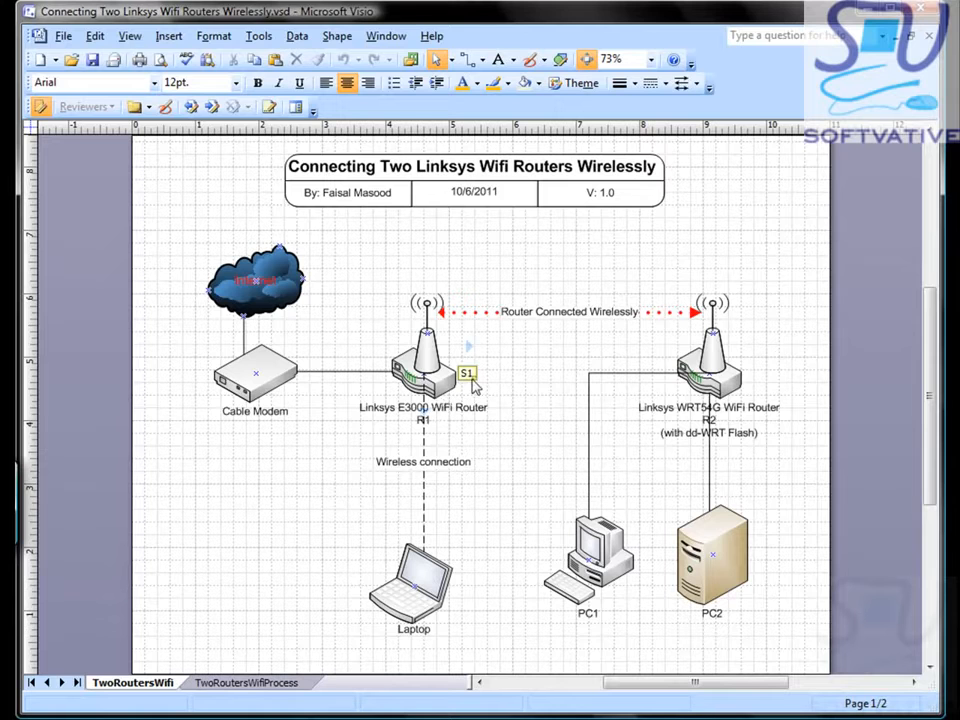
Step: Close the comment box on router R1 and show the TwoRoutersWifiProcess page
mouse_move(471, 381)
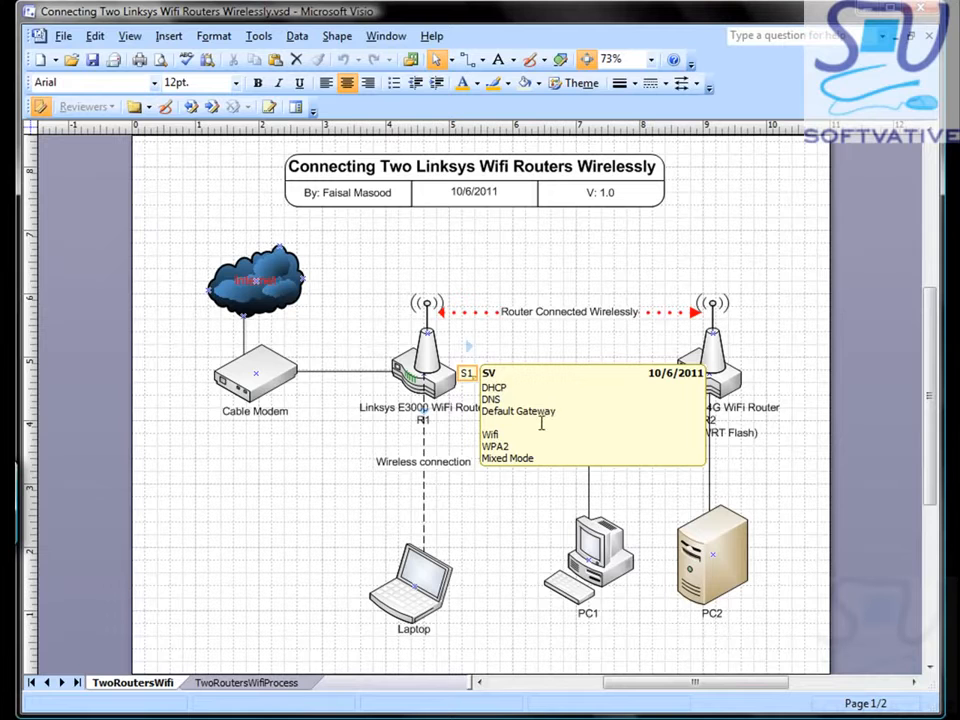
click(516, 530)
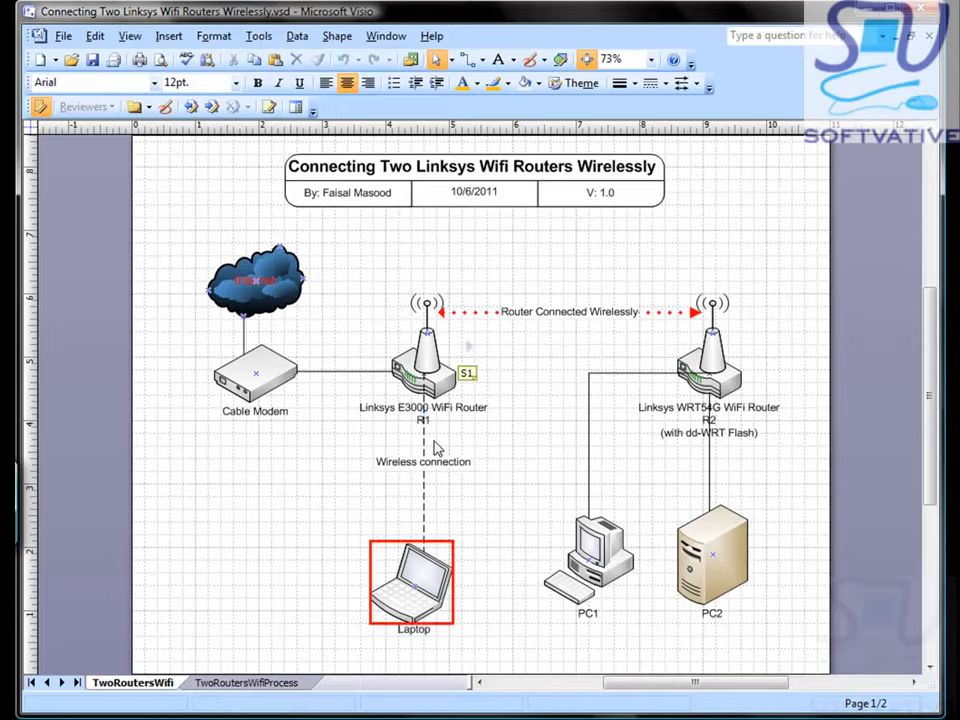
click(232, 683)
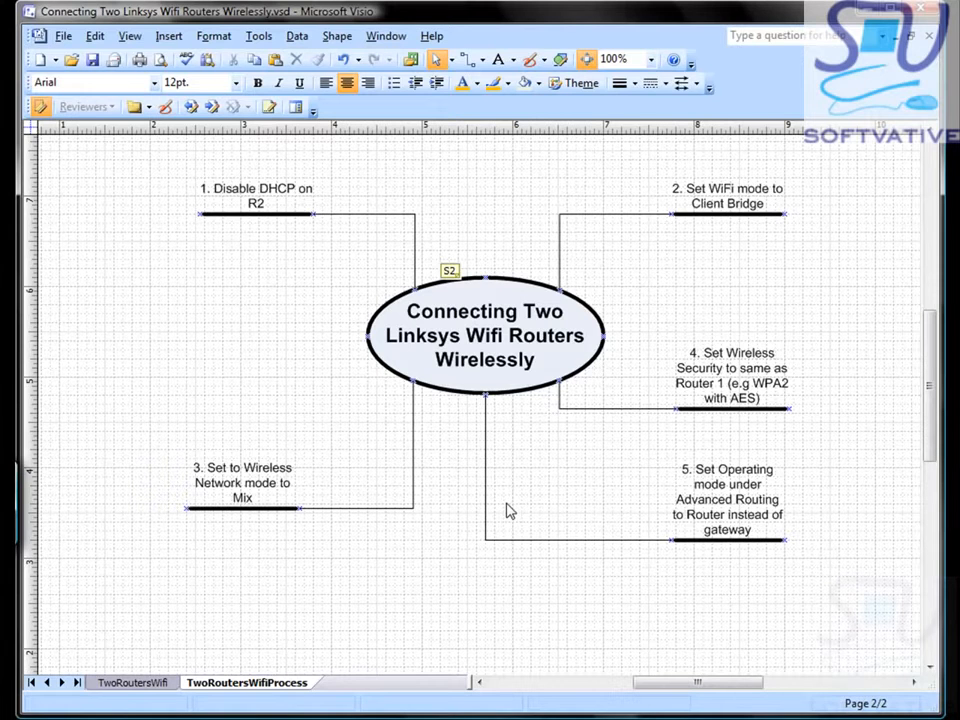
Step: Go back to the TwoRoutersWifi page with the network diagram
click(165, 685)
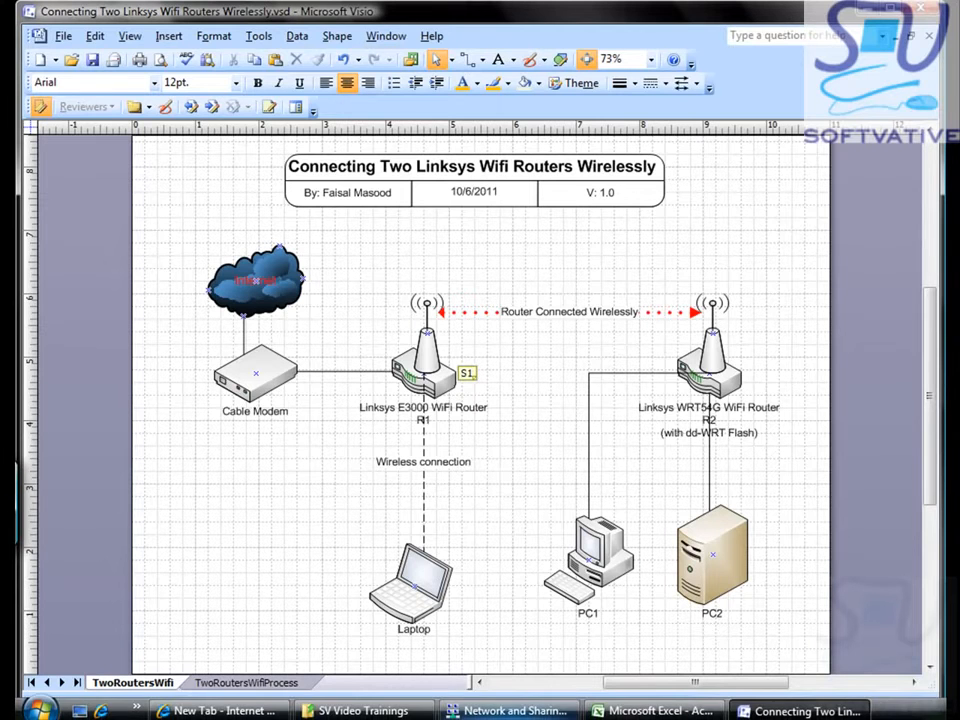
Step: Bring Internet Explorer forward and load the router address 192.168.1.1
click(220, 711)
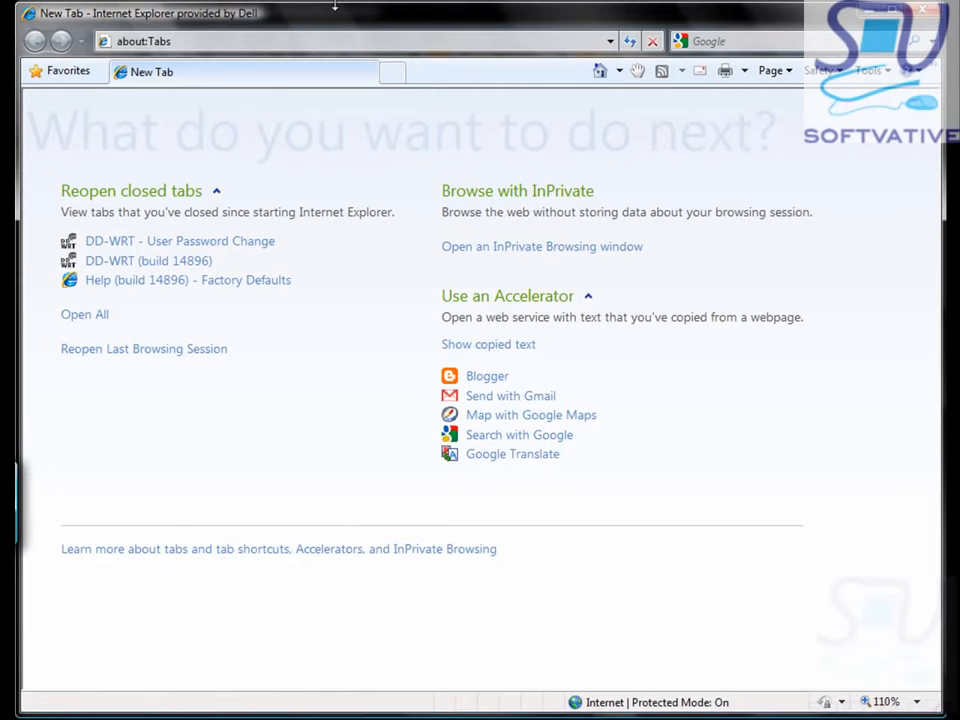
click(327, 42)
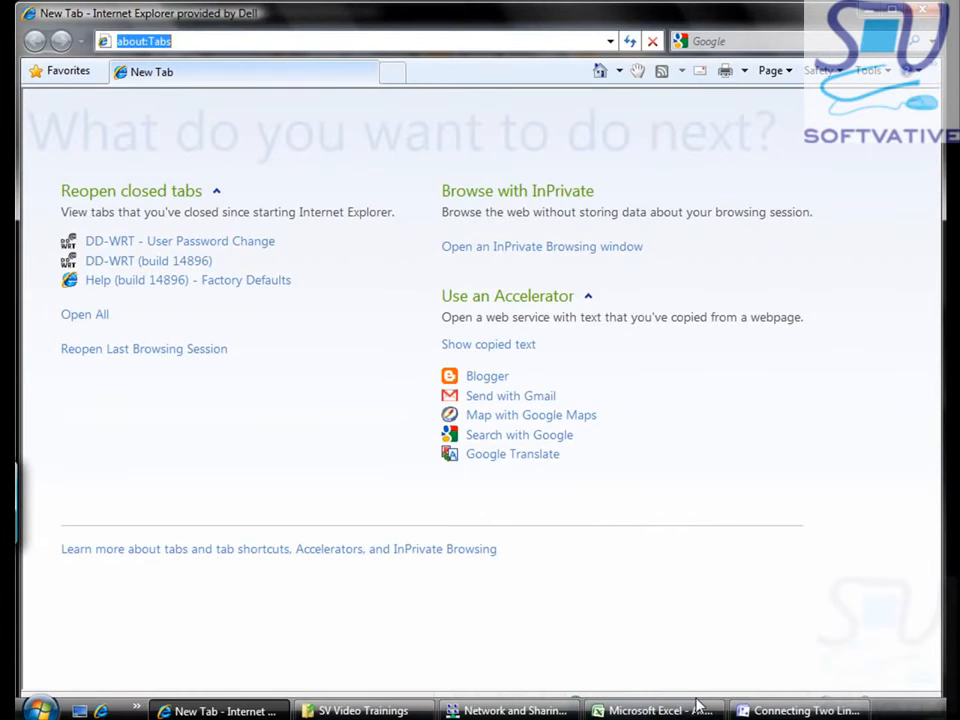
click(800, 708)
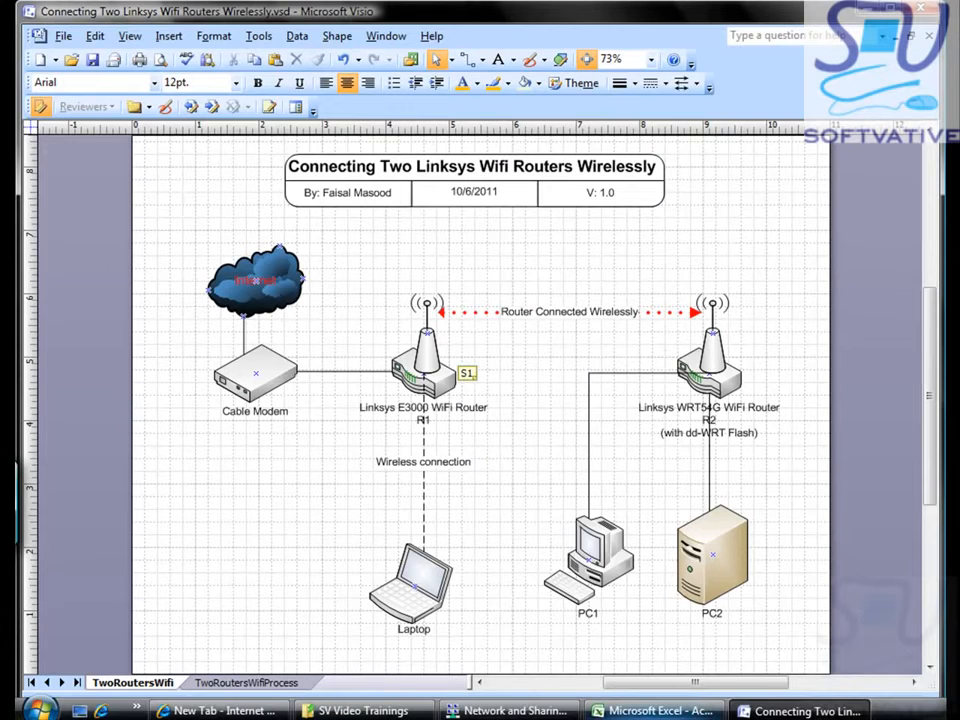
click(800, 710)
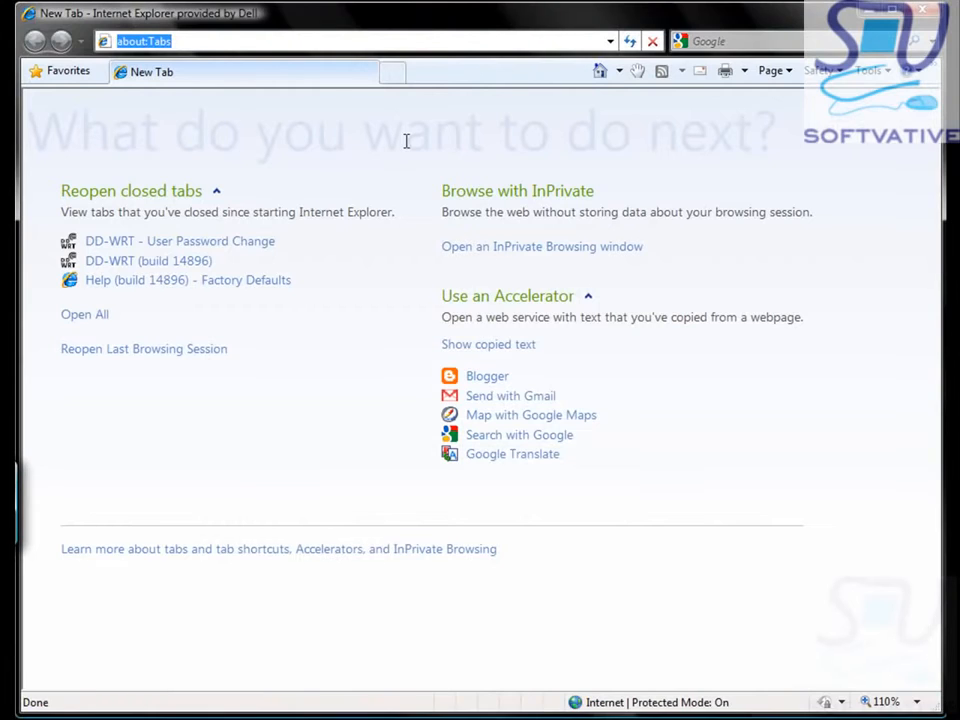
text(192.)
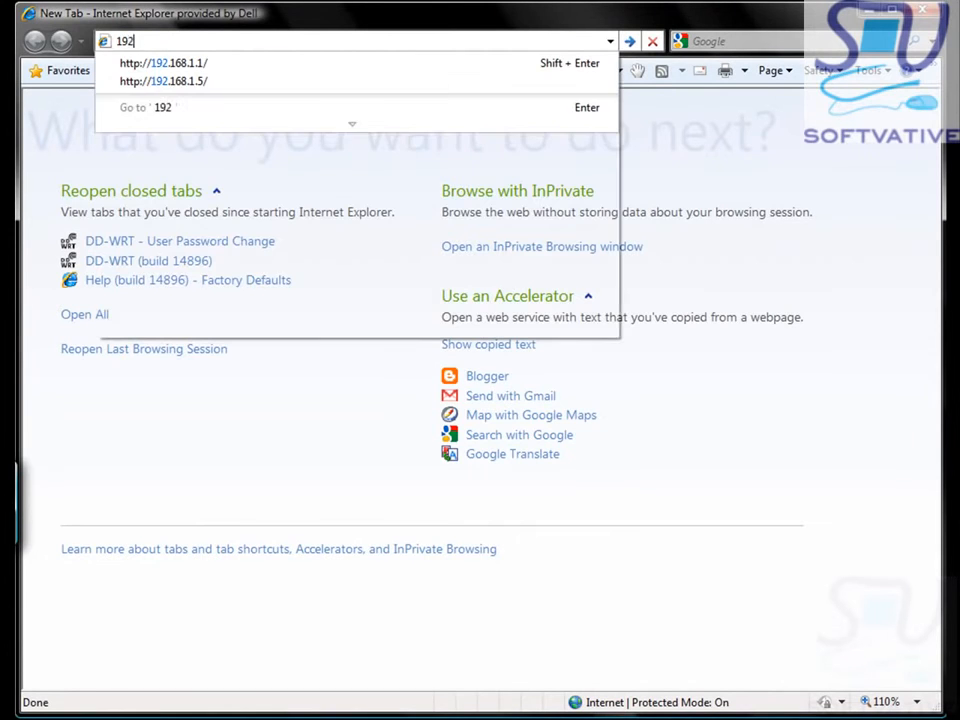
key(Down)
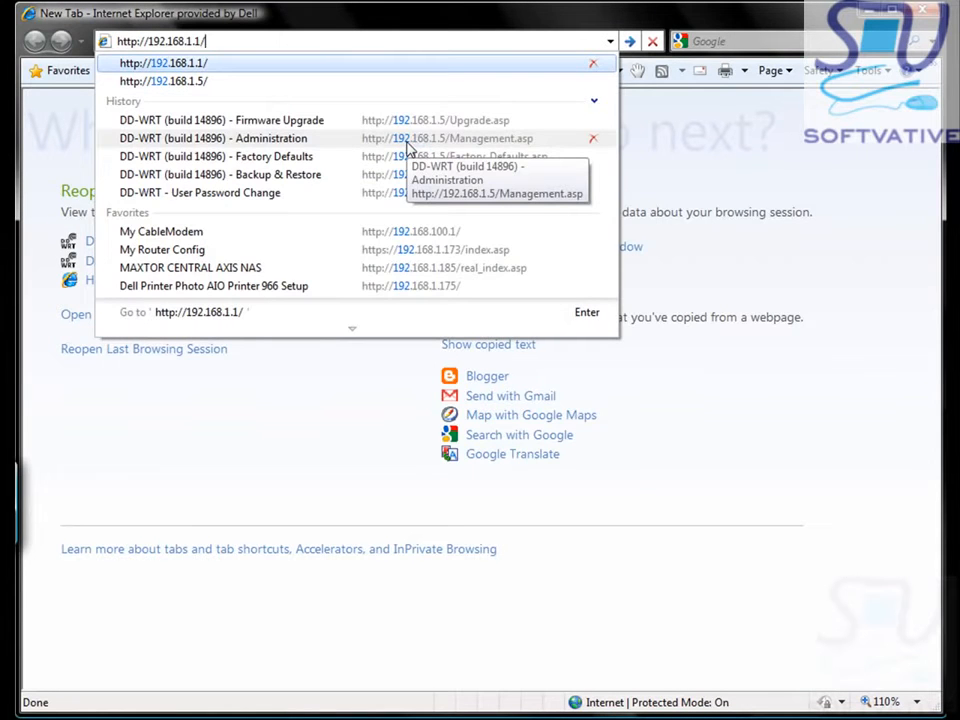
key(Return)
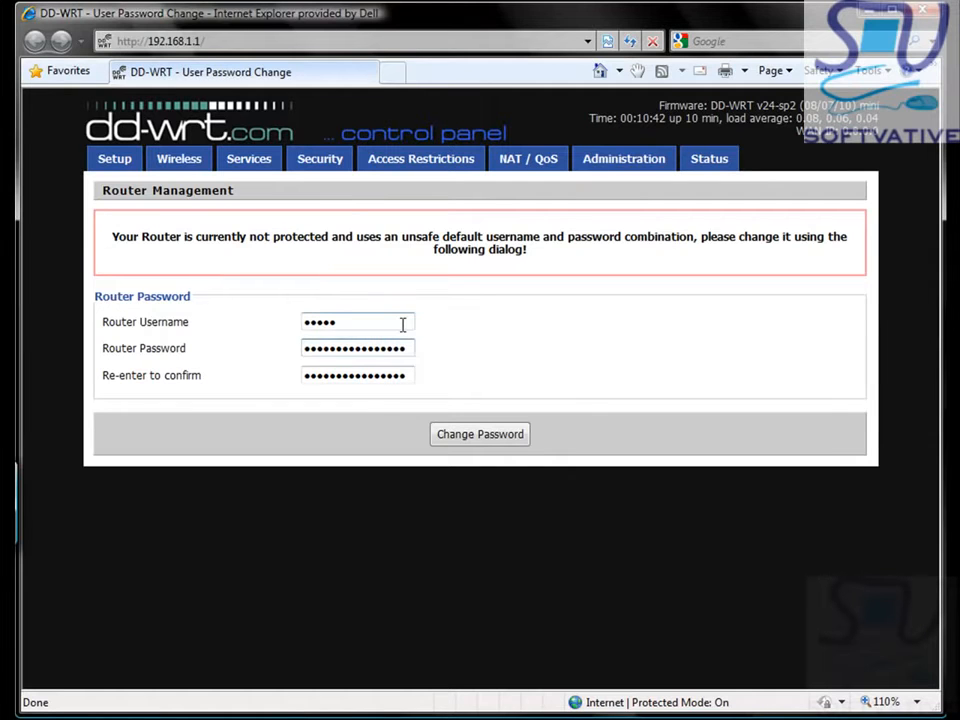
Step: Clear the old router password and save the new router credentials
key(ctrl+a)
key(BackSpace)
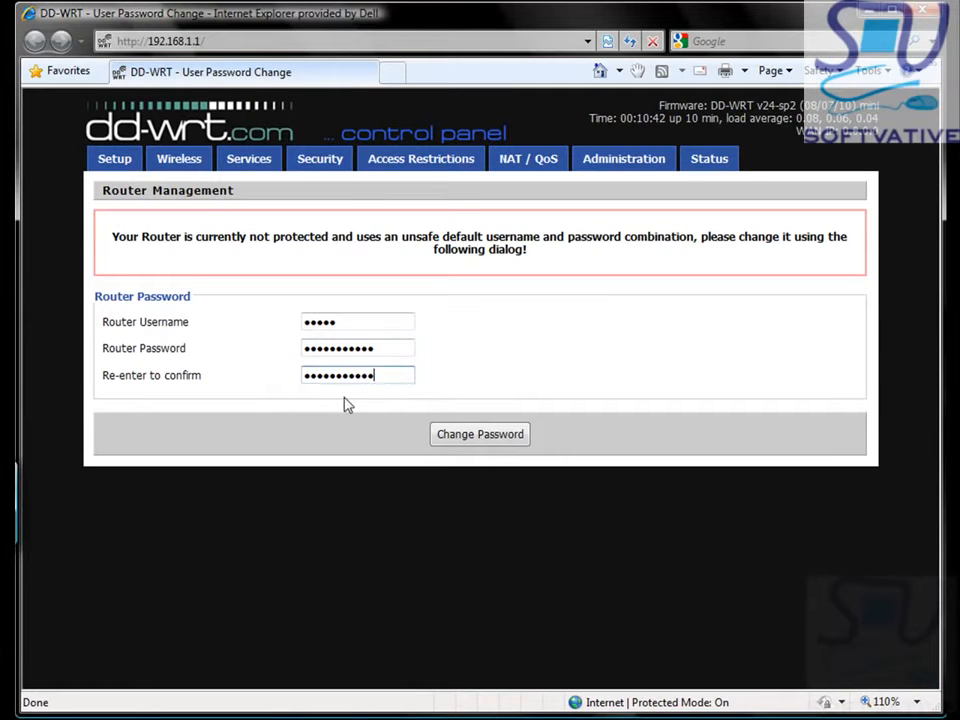
click(456, 442)
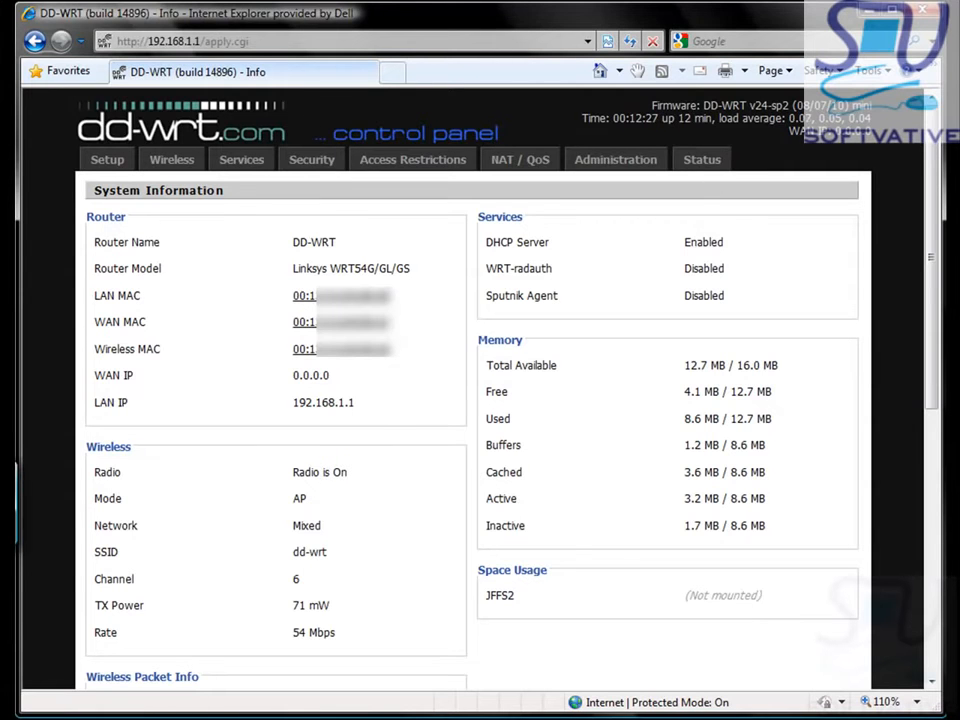
mouse_move(655, 717)
click(800, 711)
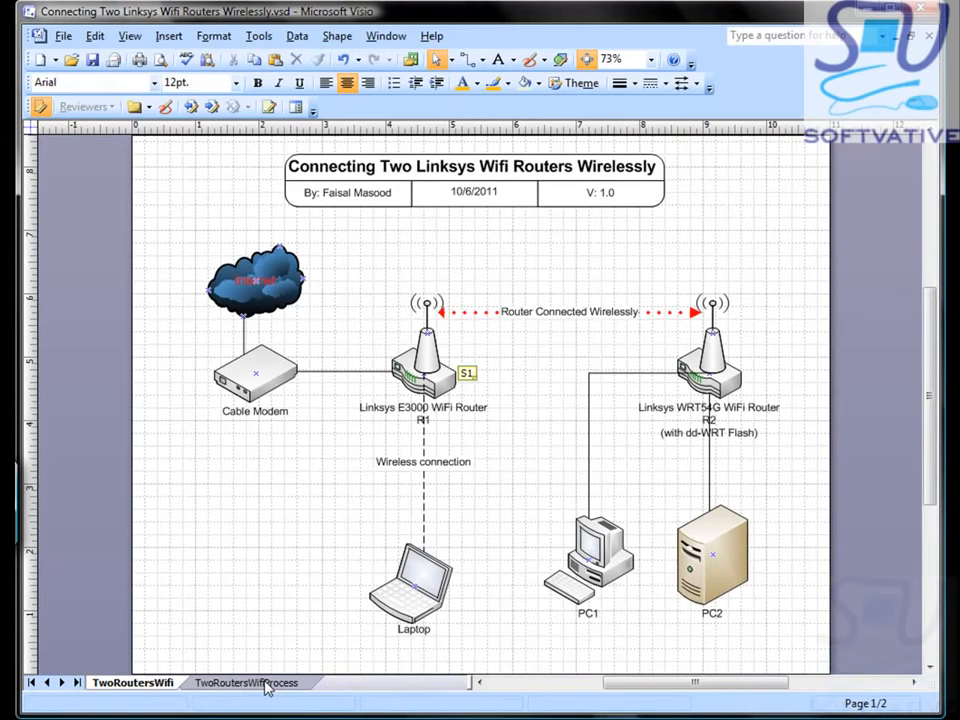
click(265, 683)
mouse_move(680, 717)
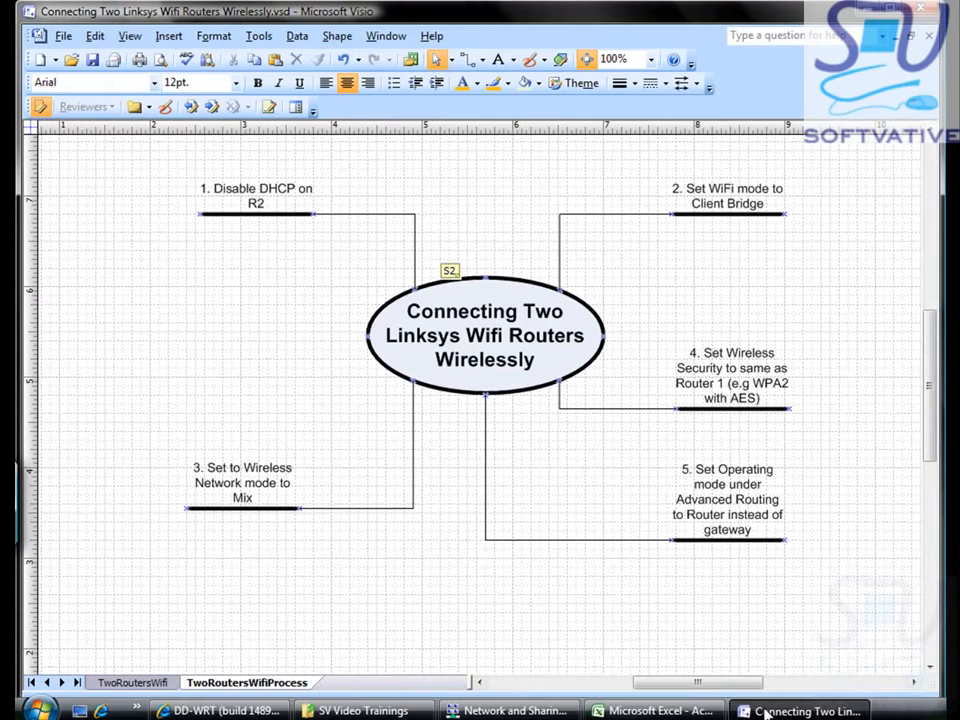
click(195, 710)
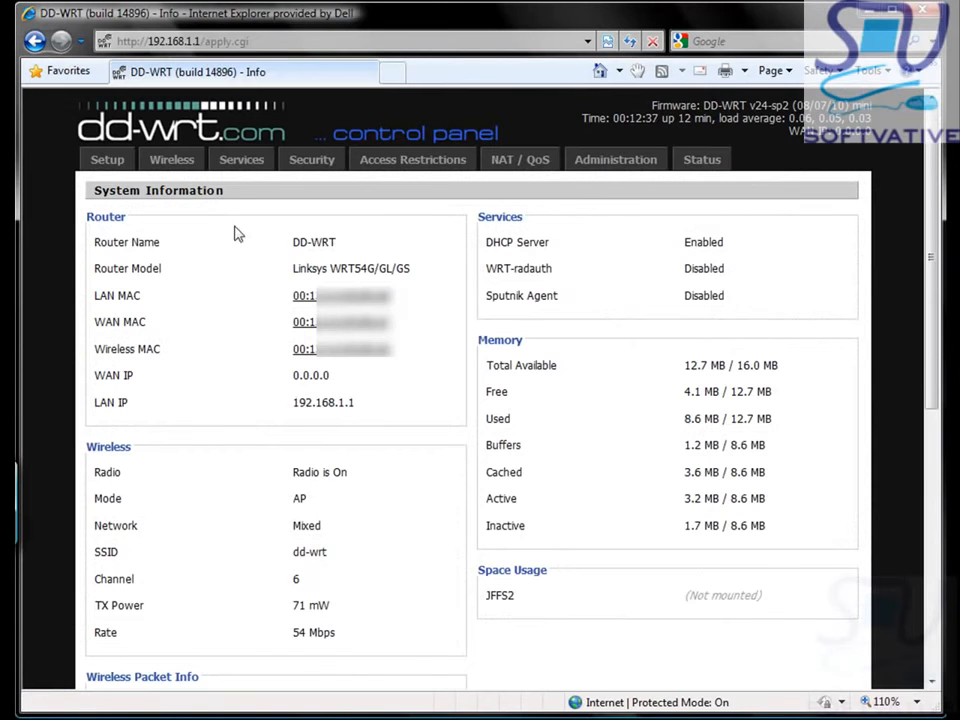
Step: Open Setup, signing in with the router user name and password
click(105, 162)
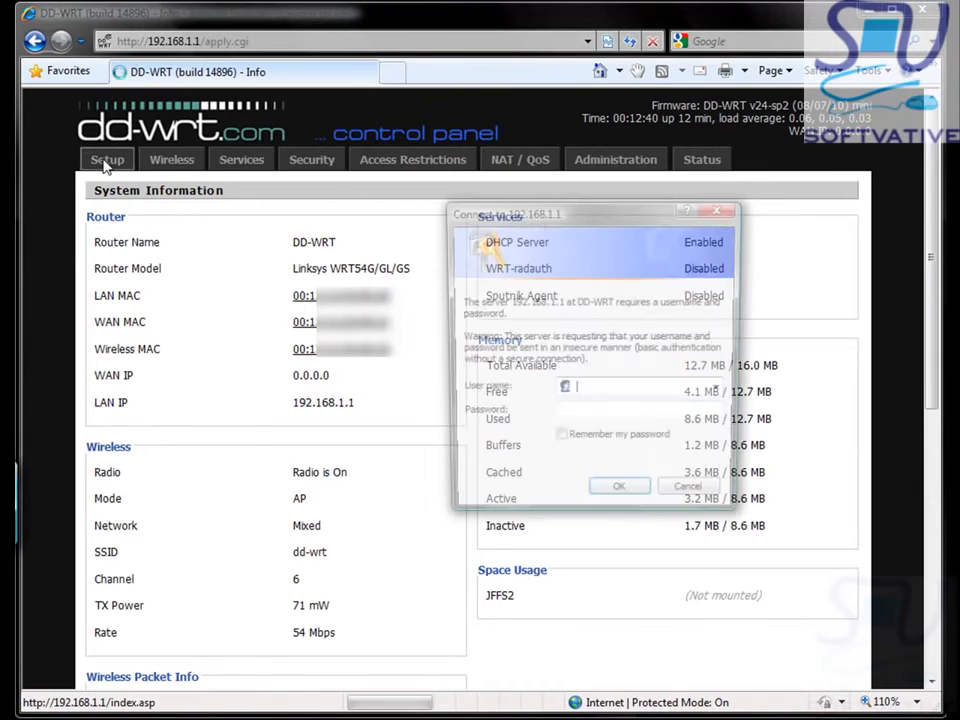
text(admin)
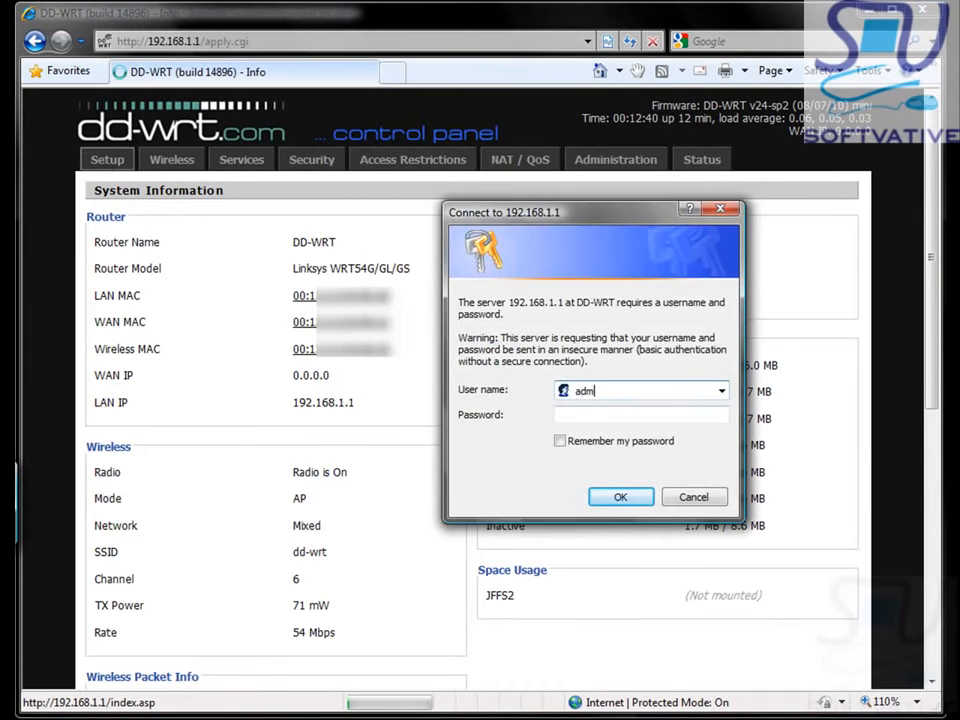
key(Tab)
key(ctrl+v)
key(Return)
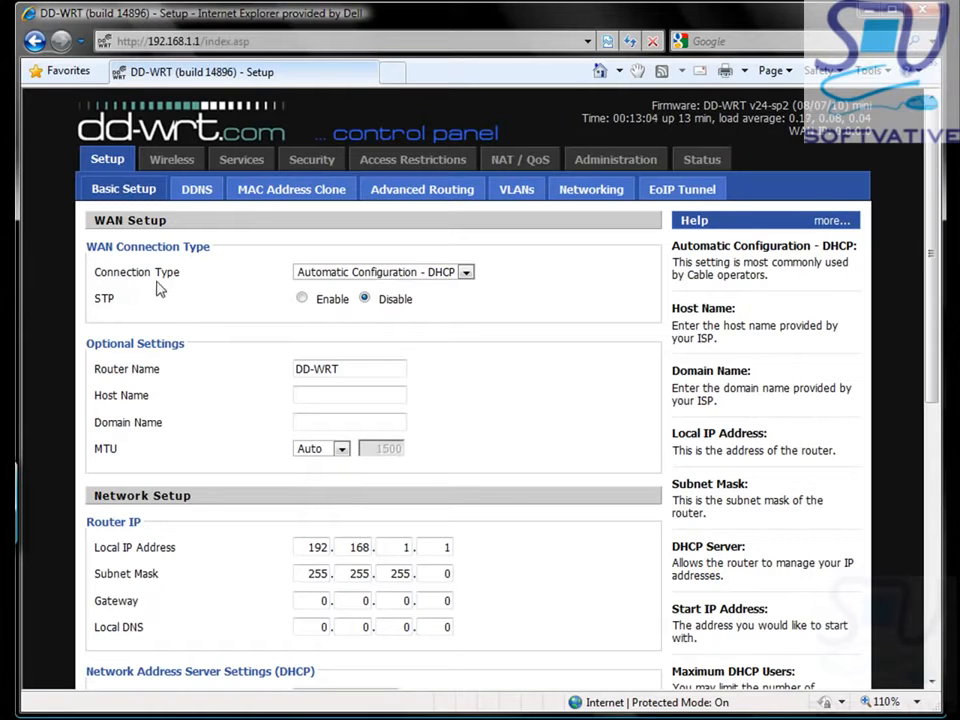
Step: Choose Disabled as the WAN Setup connection type
click(466, 275)
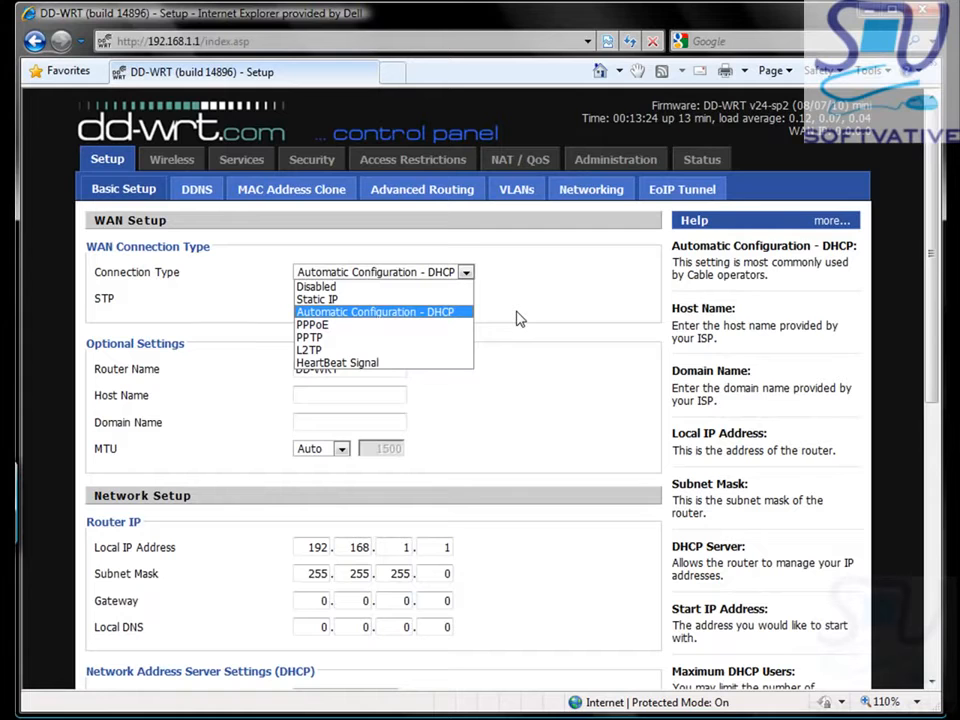
click(460, 312)
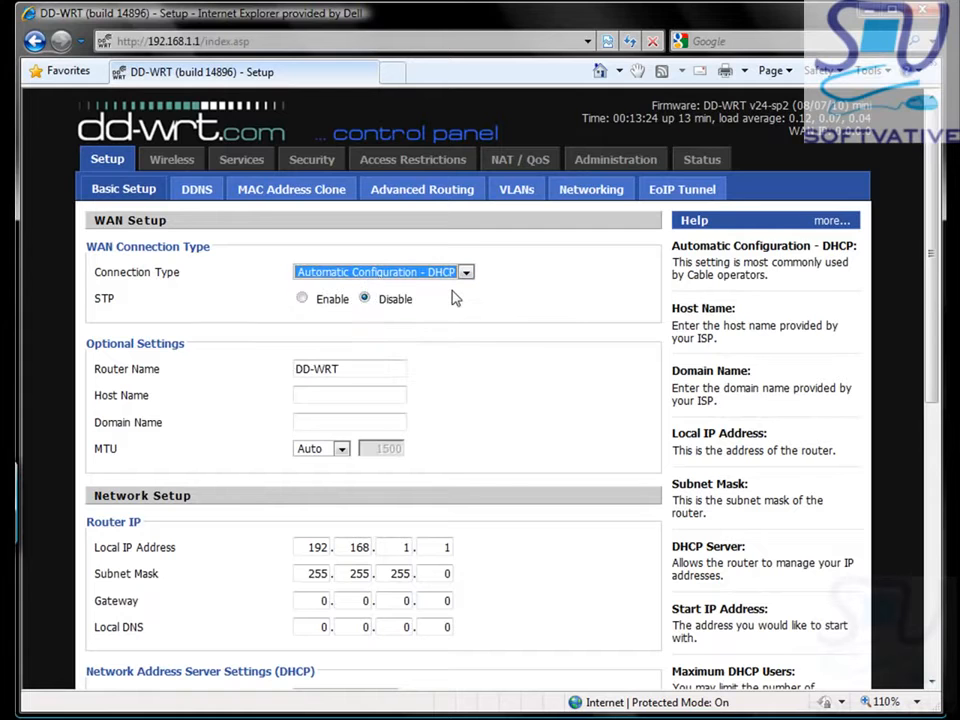
click(459, 281)
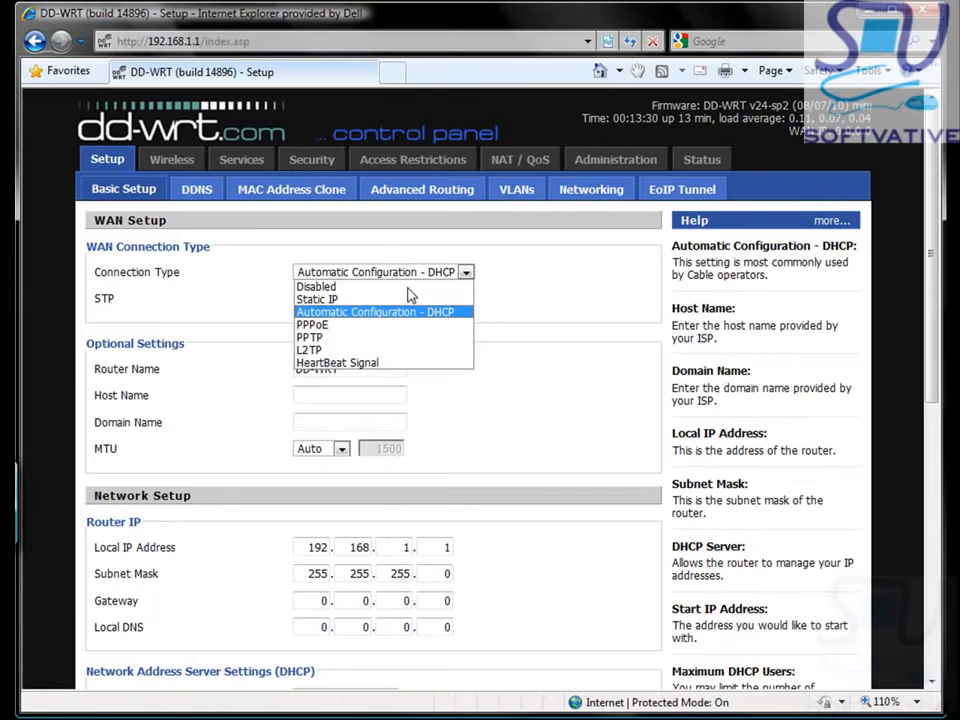
click(406, 286)
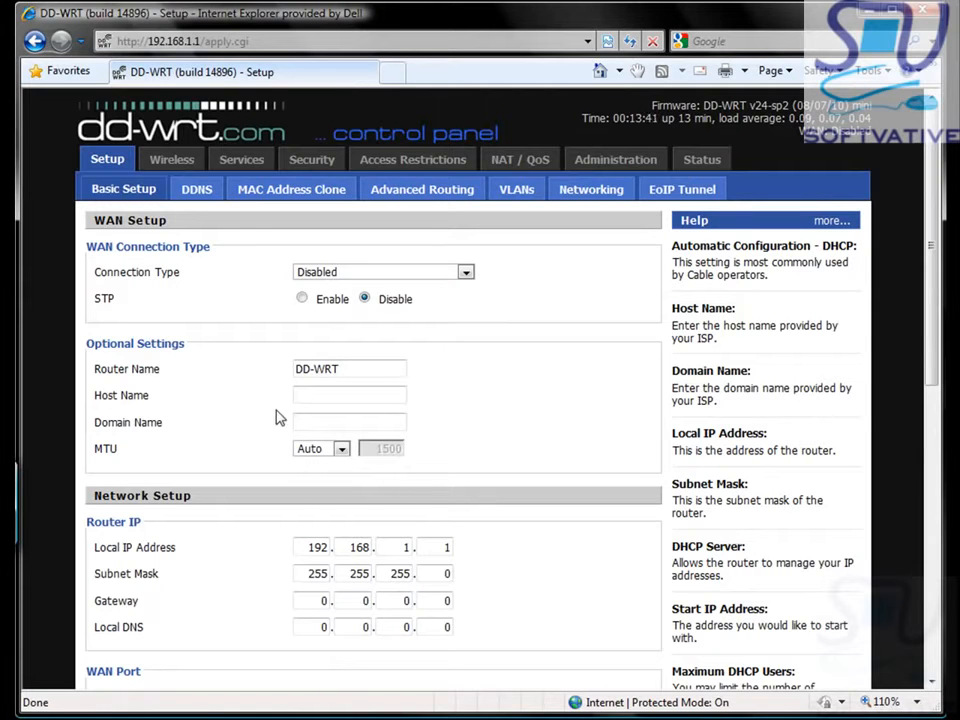
Step: Turn off the router's DHCP server
drag(934, 355, 932, 461)
scroll(390, 390, down, 3)
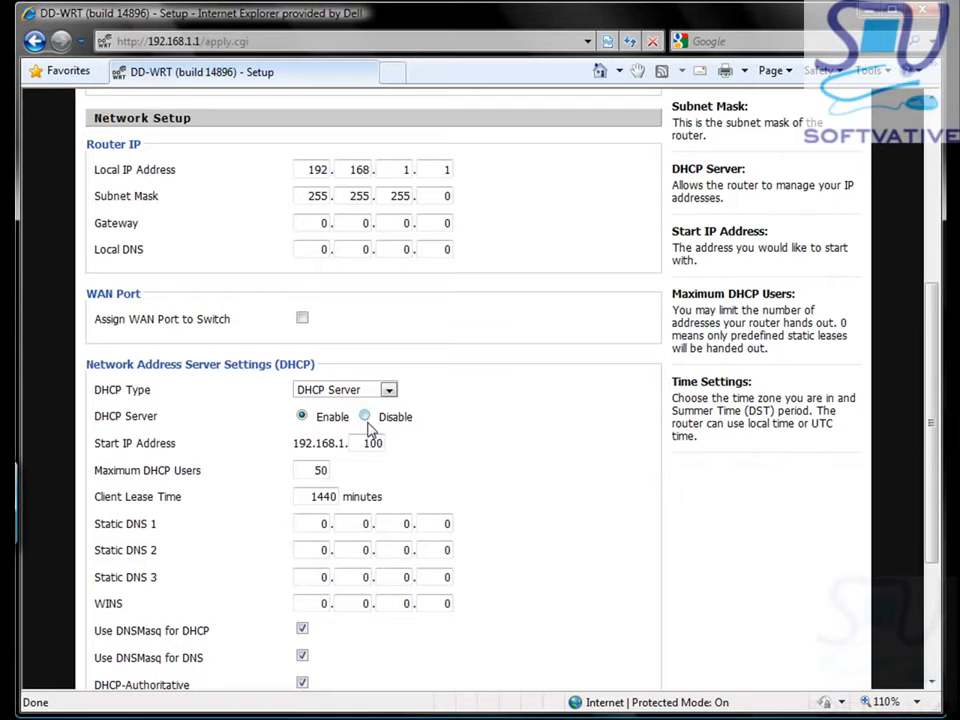
click(366, 418)
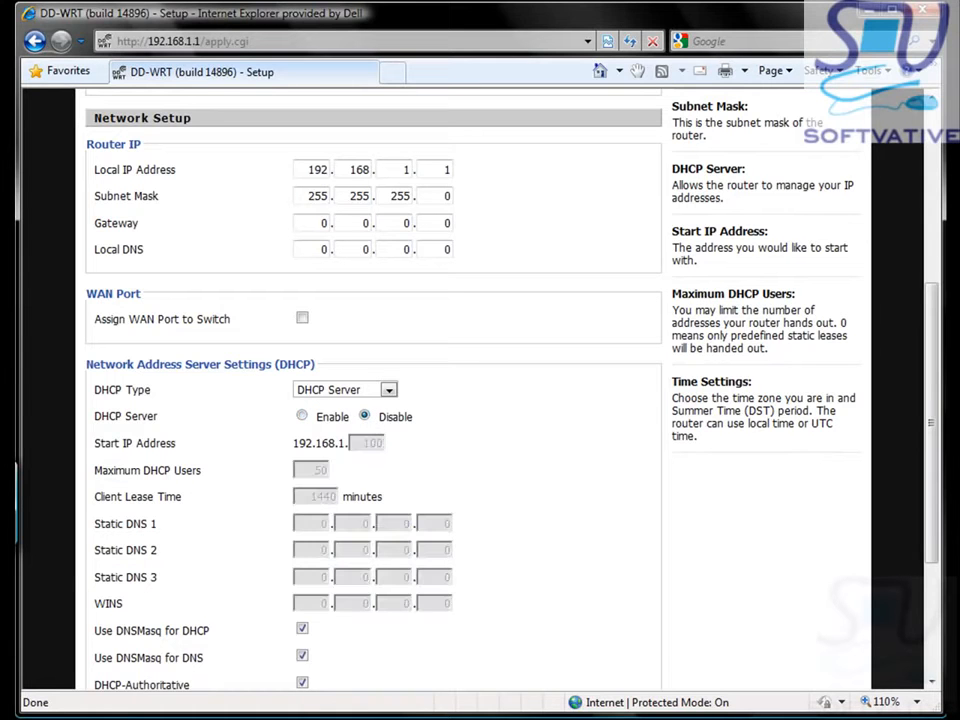
Step: Set the time zone to UTC-06:00 and apply the basic setup changes
drag(933, 458, 930, 568)
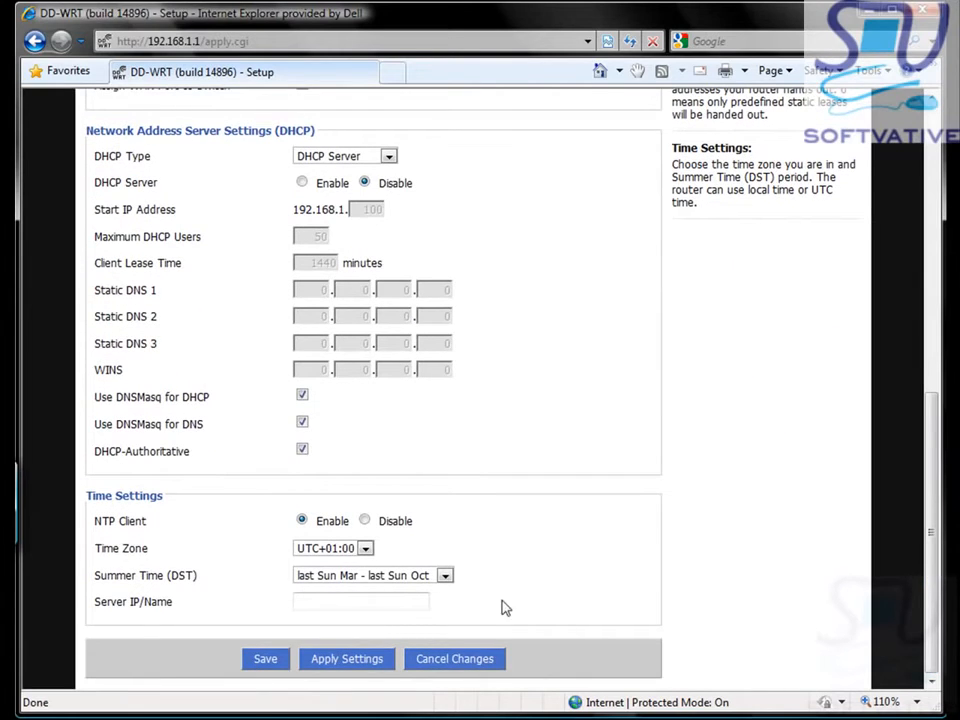
click(365, 548)
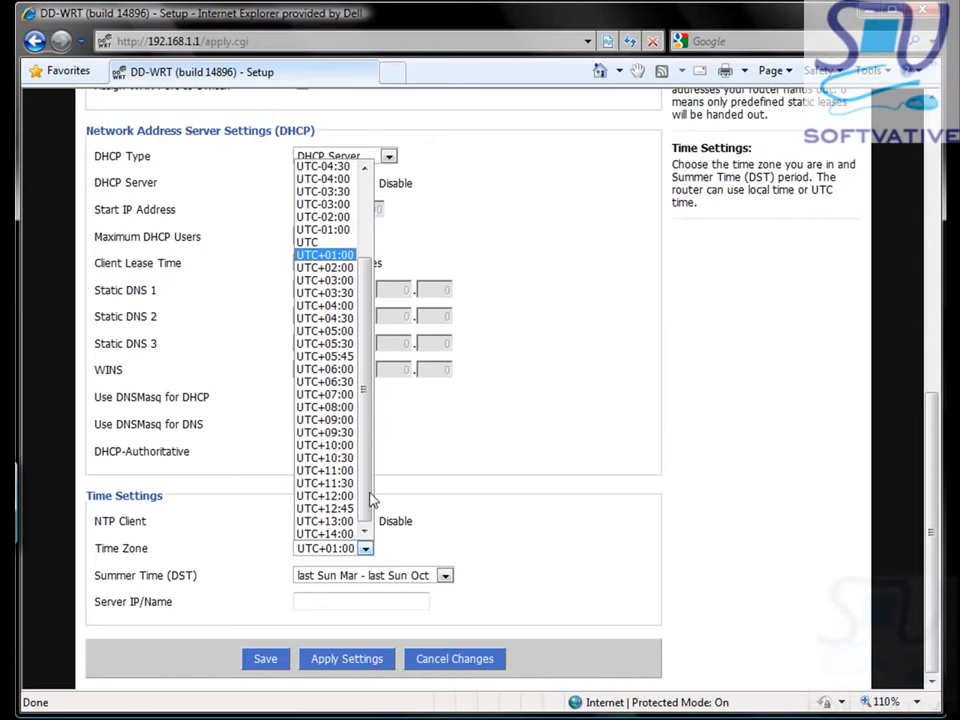
drag(370, 426, 364, 343)
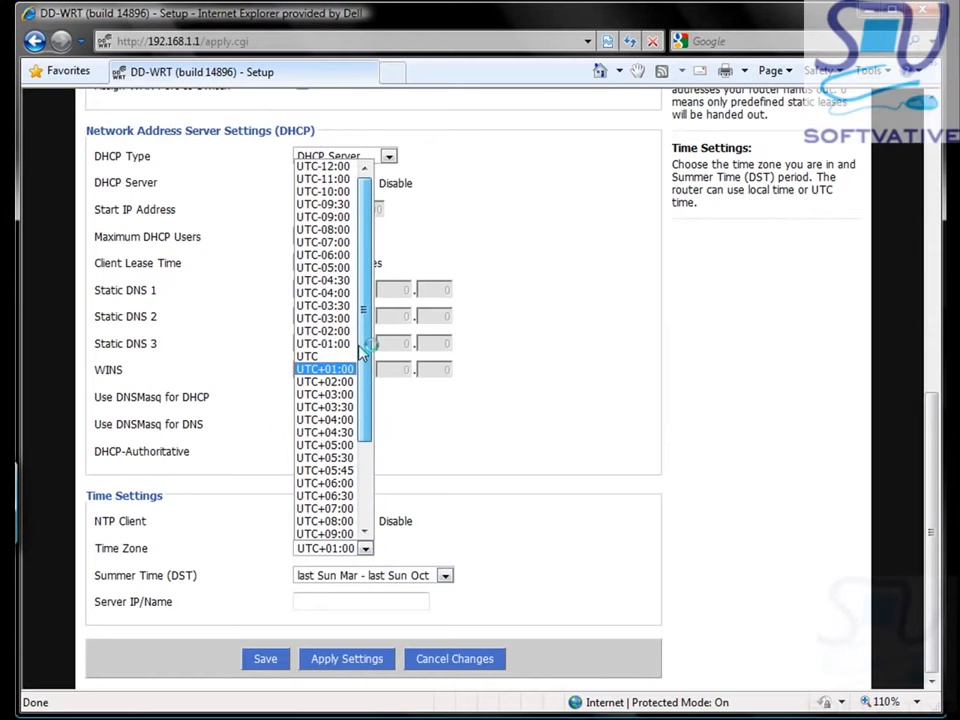
click(352, 261)
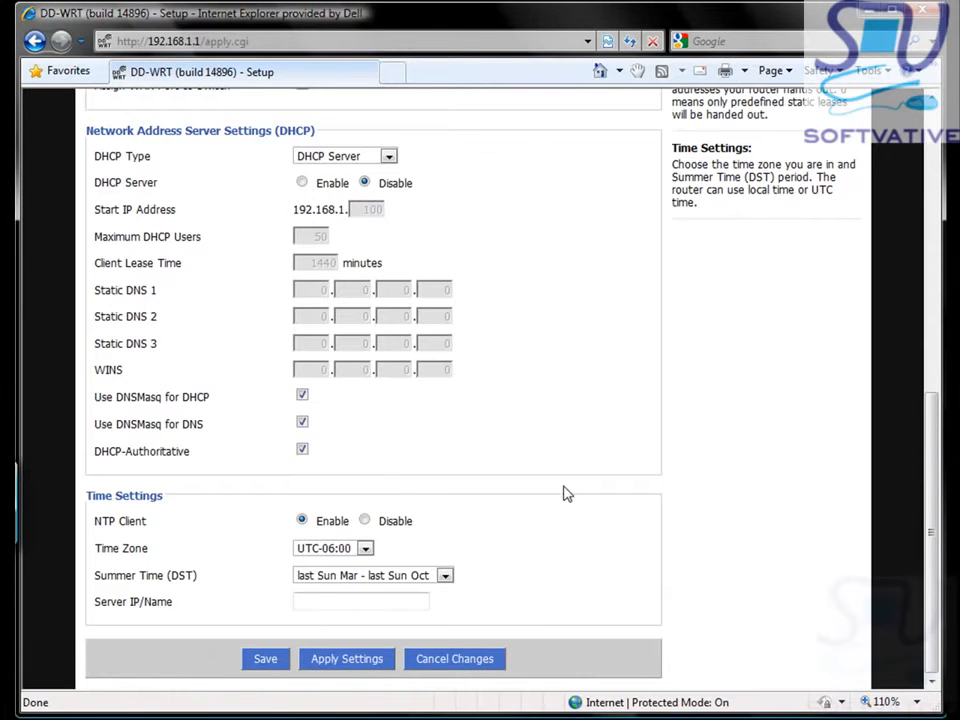
click(318, 666)
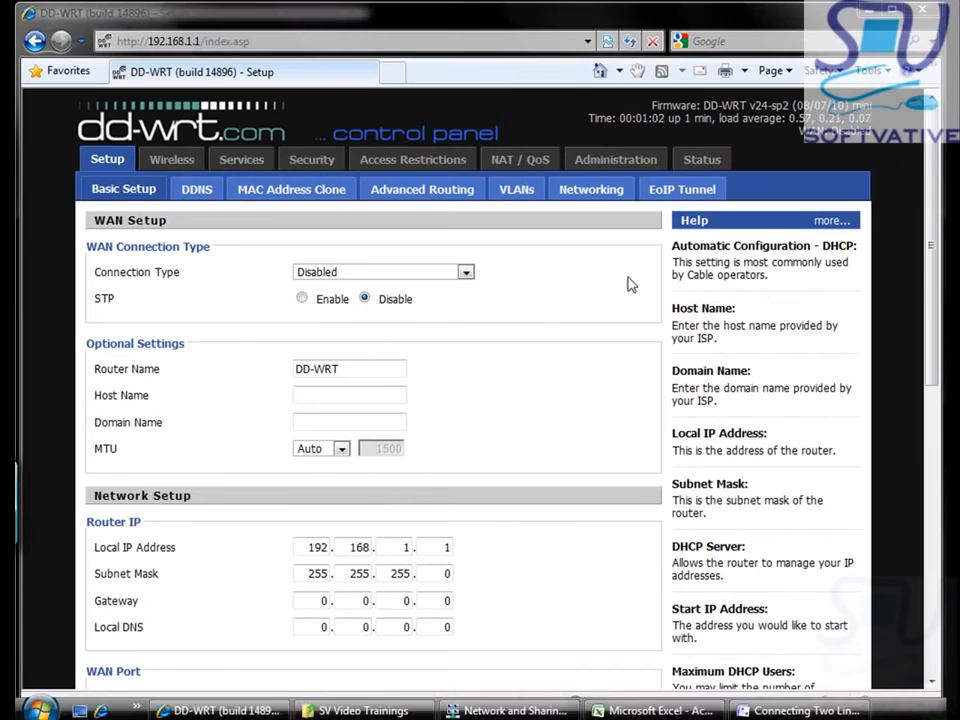
Step: Wait for the reboot to finish and the Basic Setup page to reload
key(Tab)
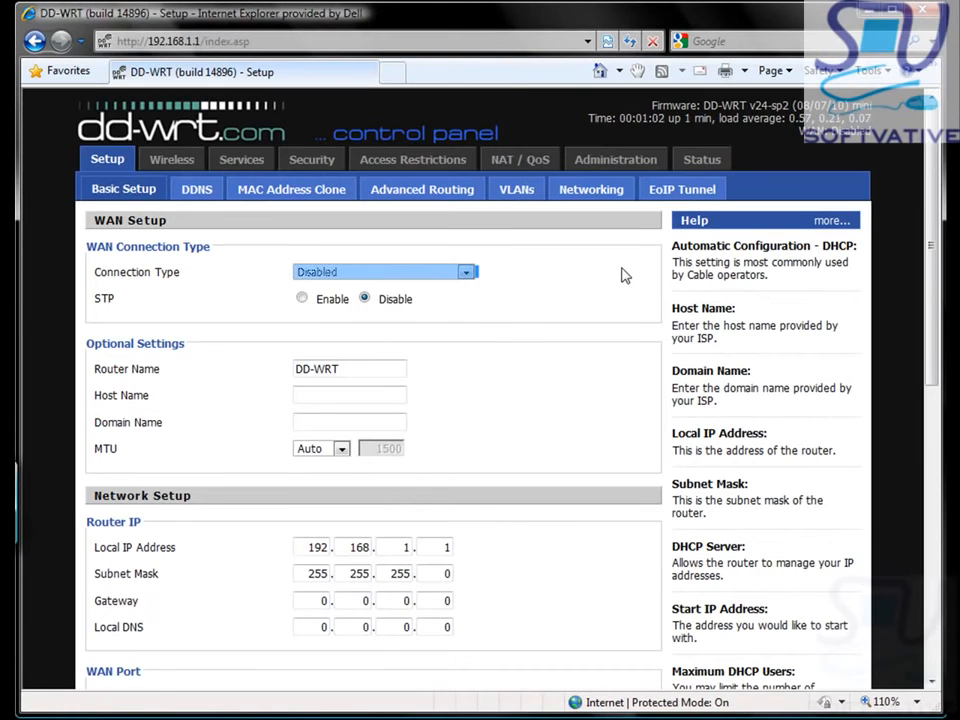
click(625, 275)
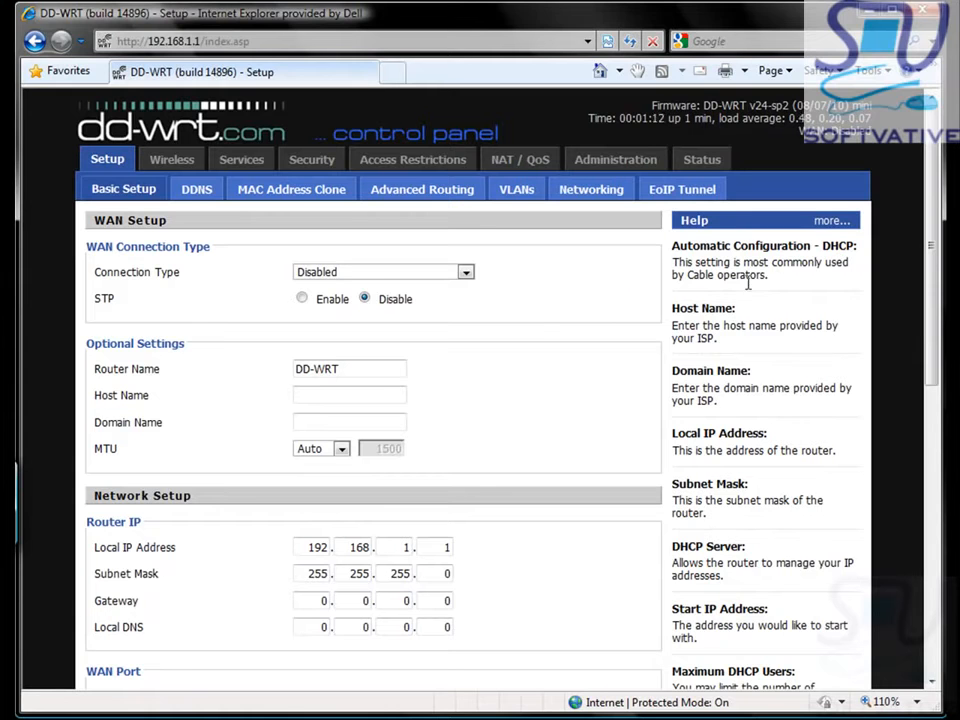
scroll(927, 303, down, 3)
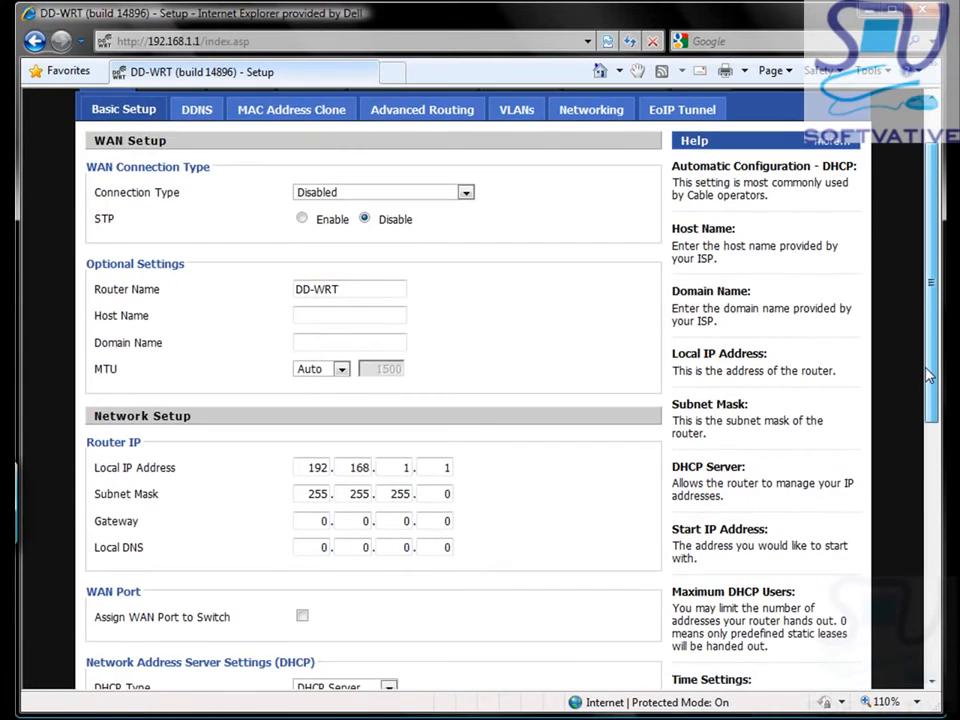
scroll(905, 345, up, 2)
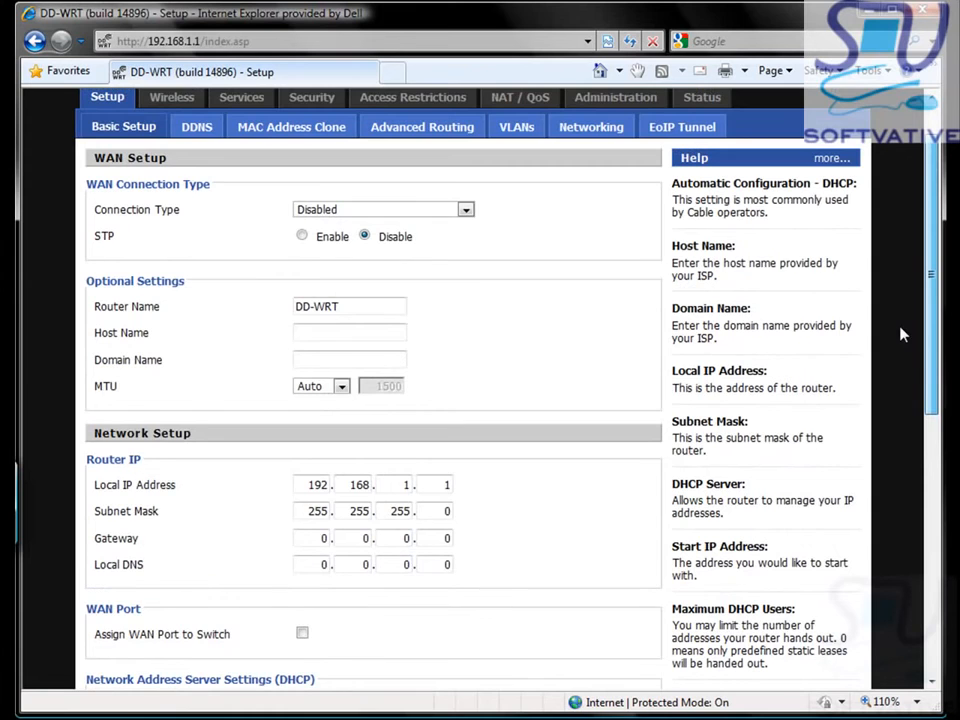
scroll(900, 334, down, 6)
scroll(891, 560, down, 3)
scroll(891, 572, up, 10)
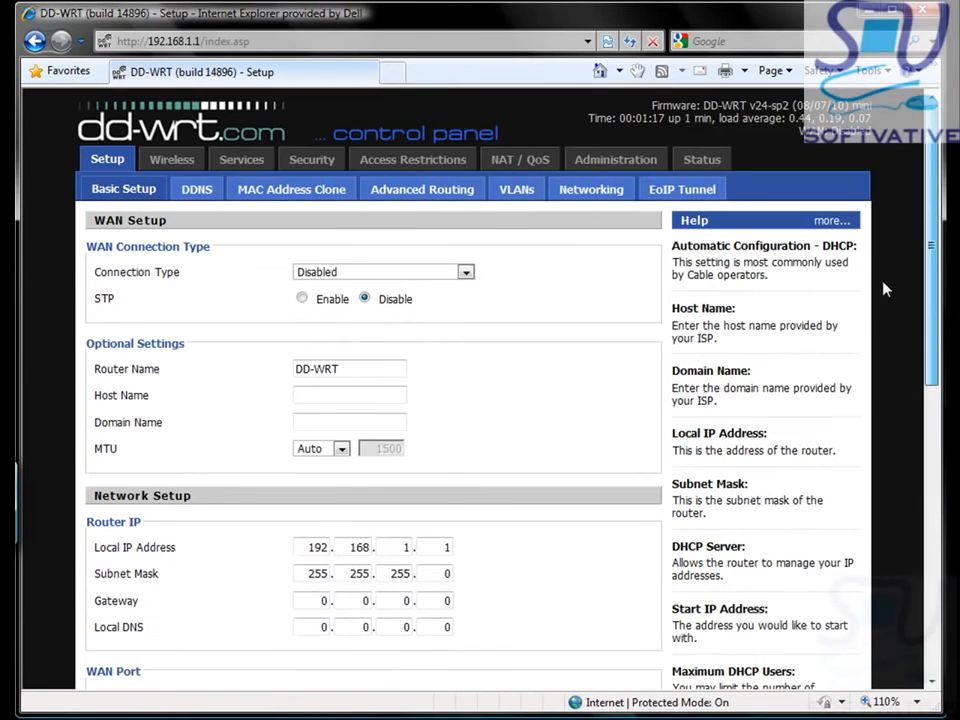
Step: On Advanced Routing, change the Operating Mode from Gateway to Router
click(392, 201)
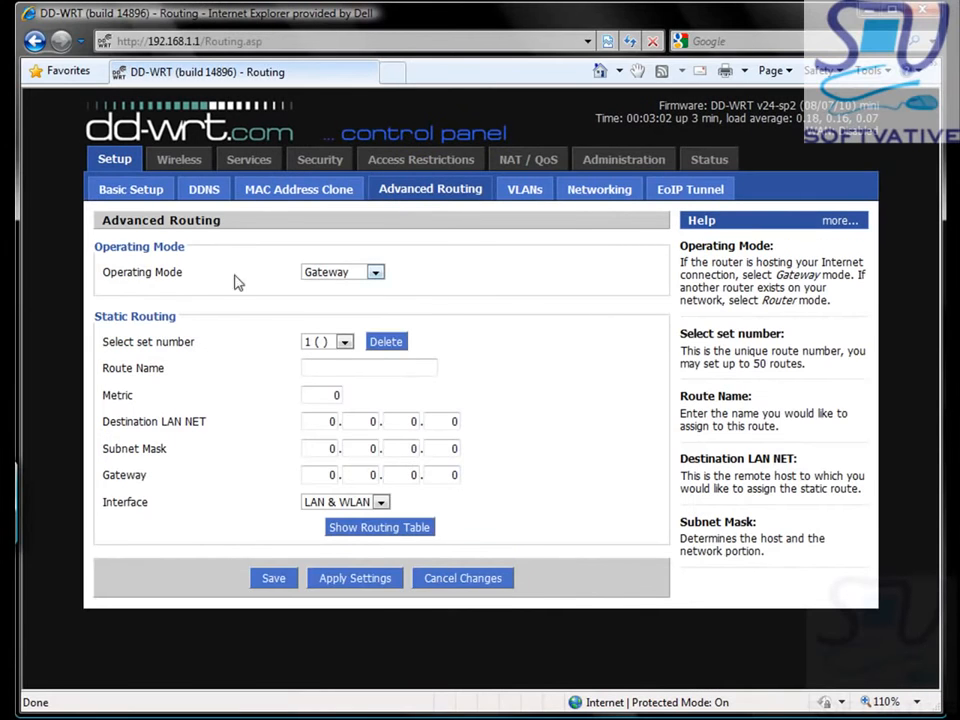
click(376, 273)
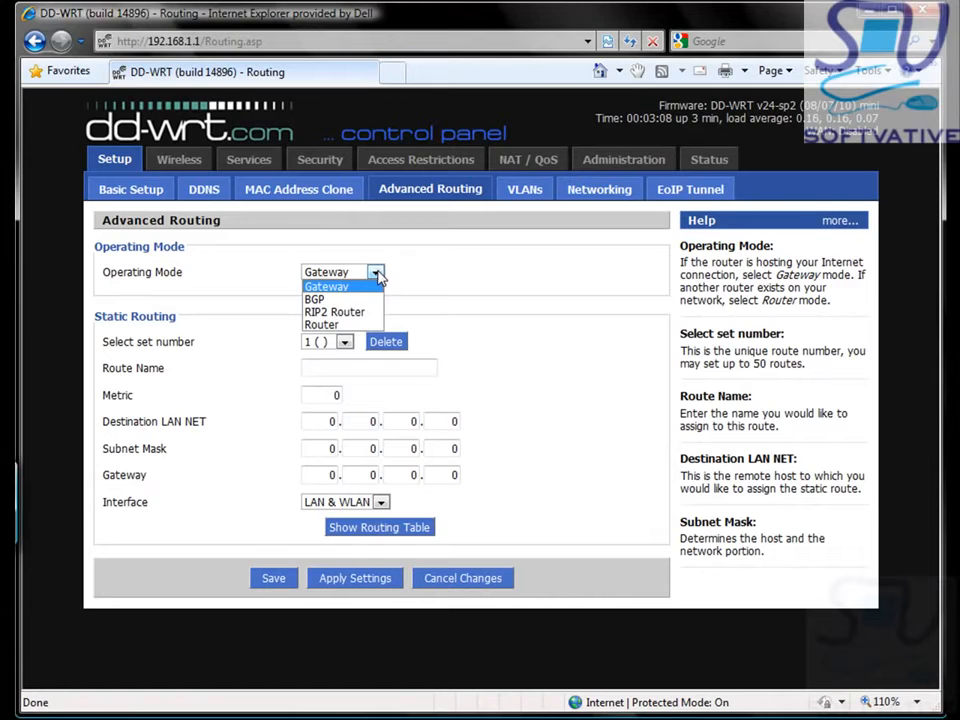
click(368, 325)
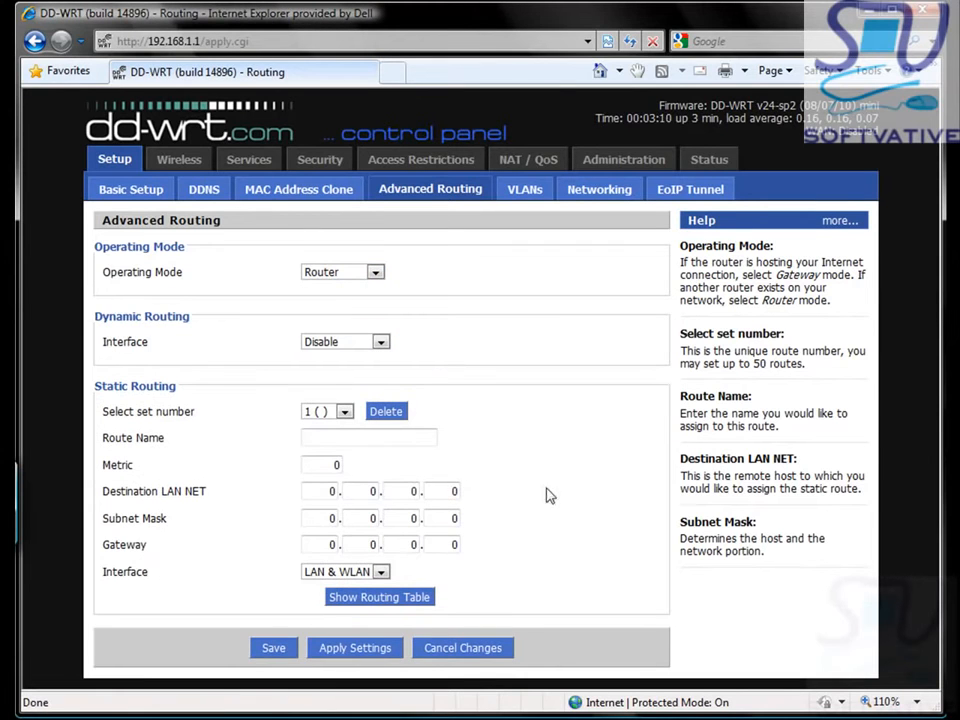
mouse_move(660, 718)
mouse_move(800, 710)
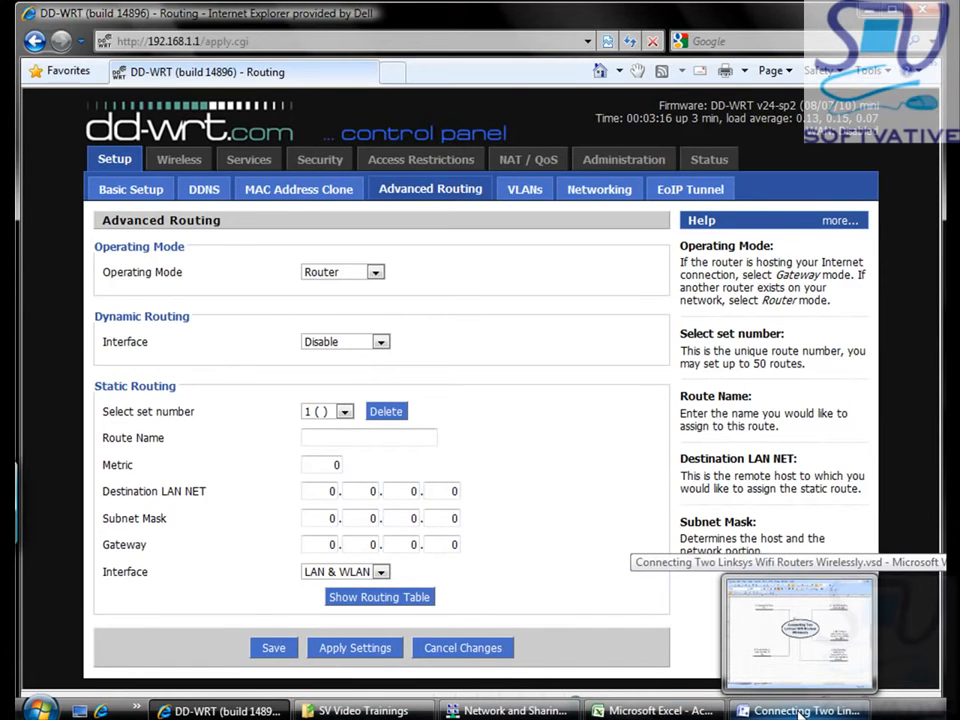
click(800, 710)
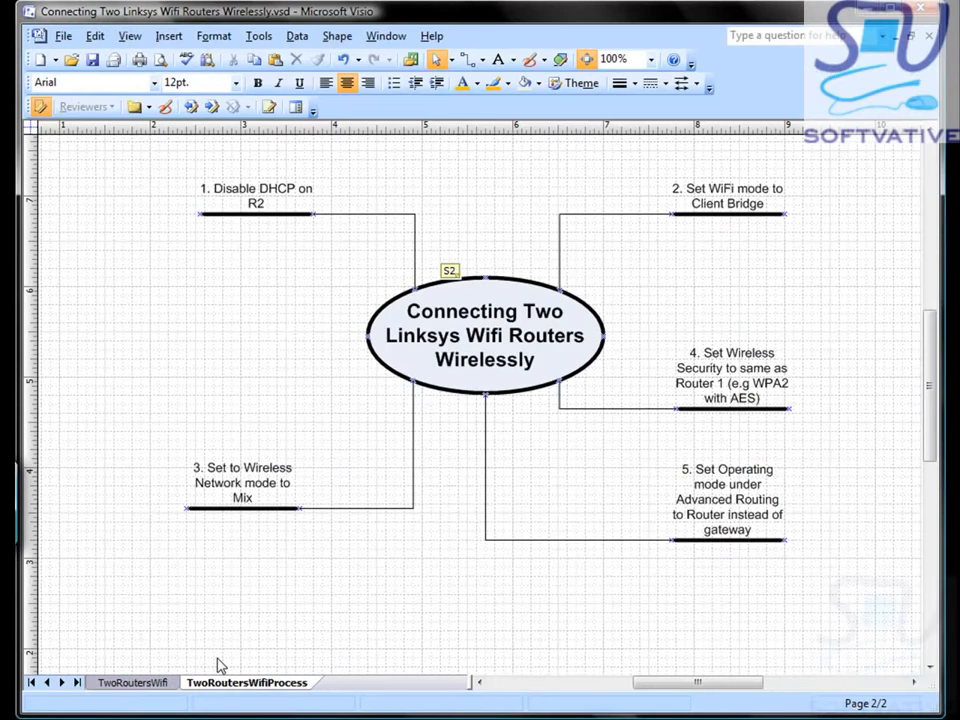
click(135, 682)
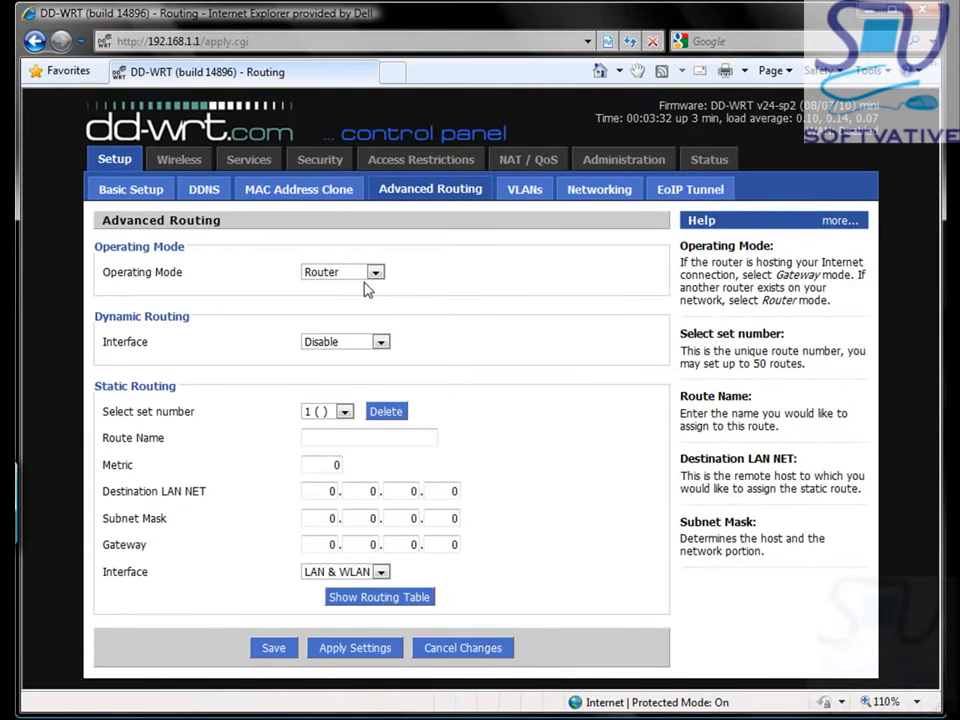
Step: Apply the Router operating mode, then set Wireless Mode to Client Bridge
click(340, 650)
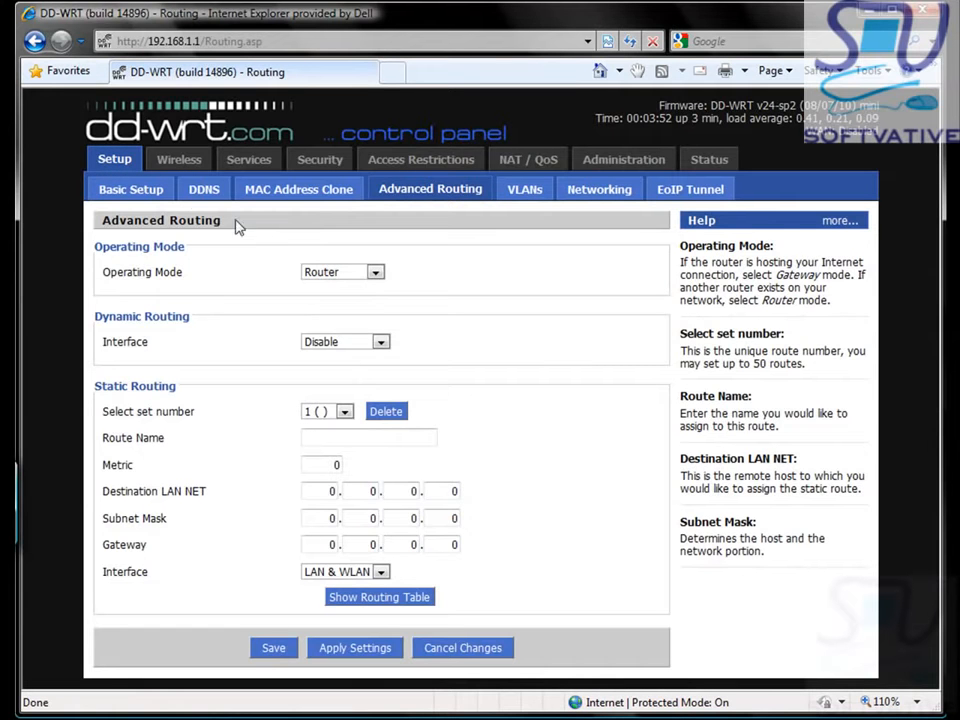
click(177, 162)
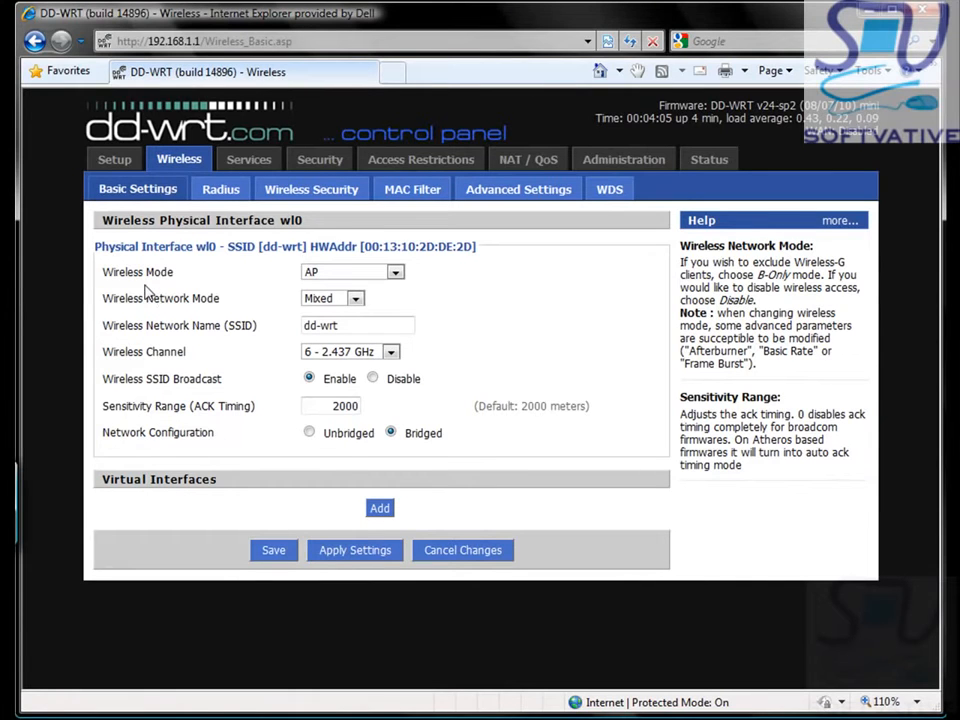
click(397, 280)
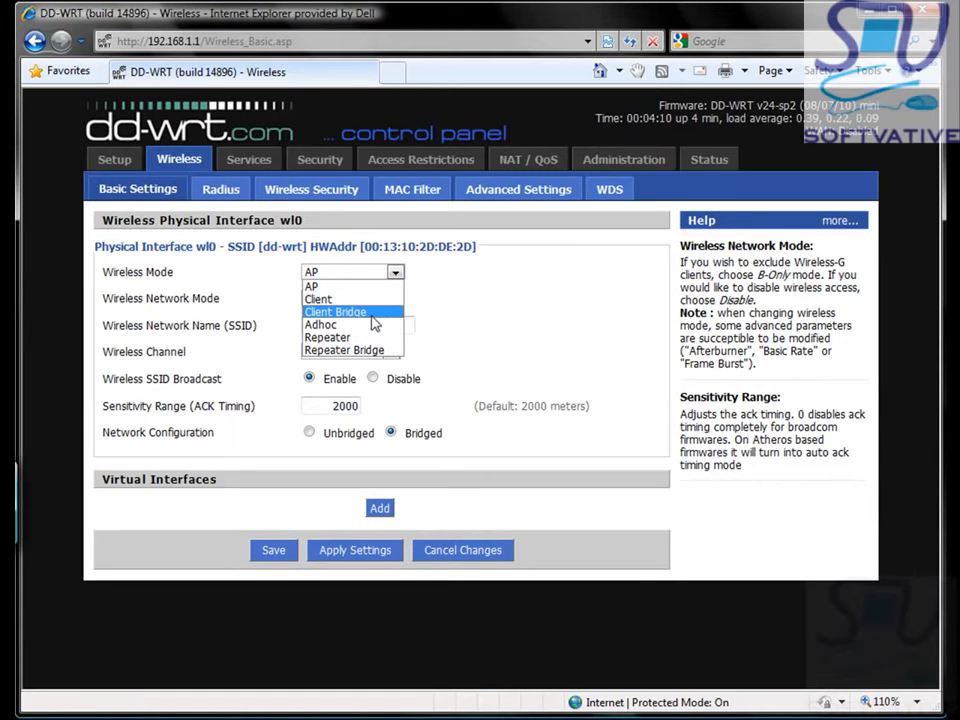
click(377, 316)
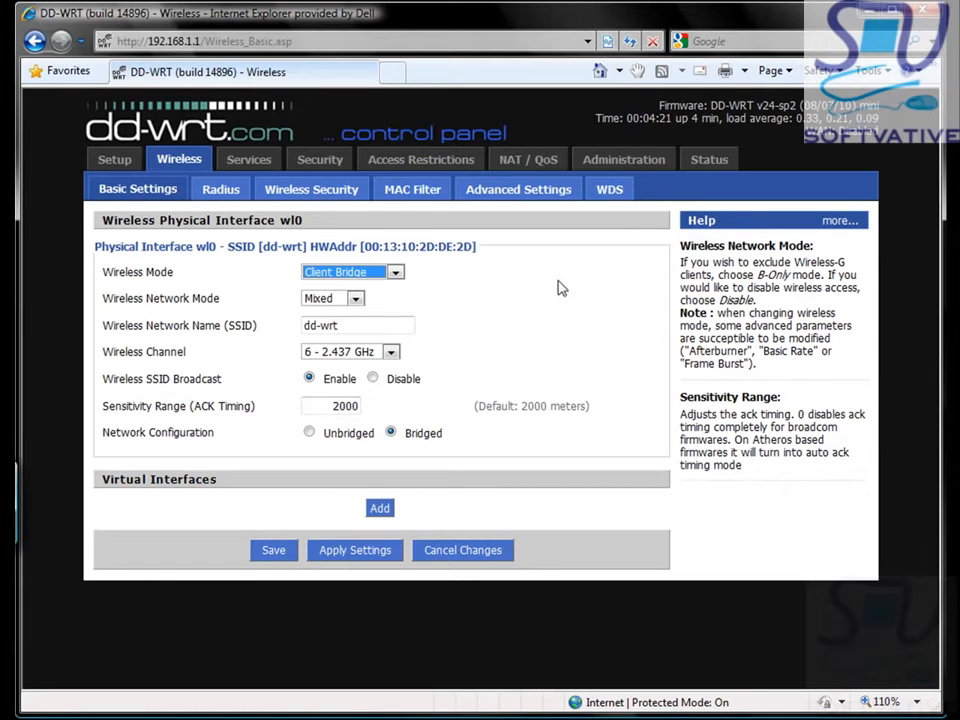
click(629, 306)
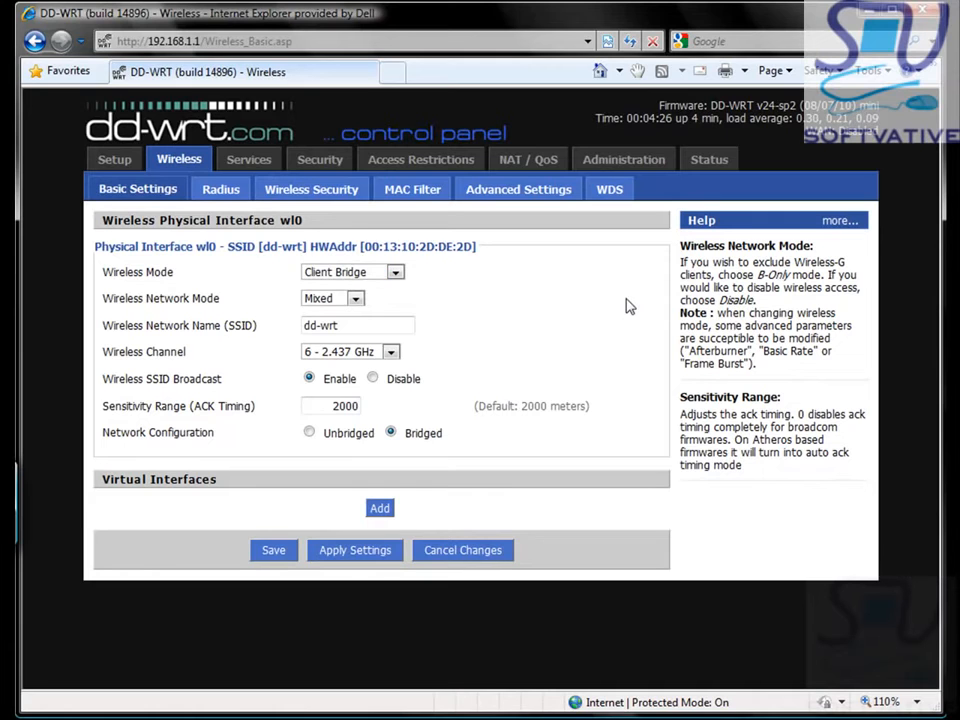
click(836, 224)
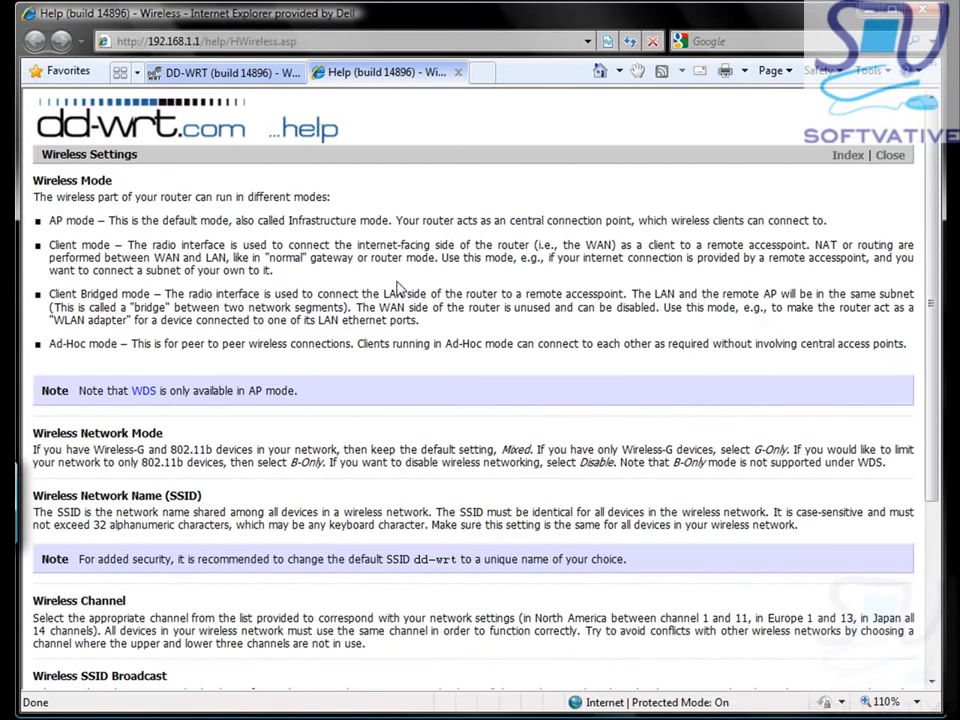
drag(50, 295, 215, 299)
drag(415, 321, 430, 321)
scroll(434, 165, down, 2)
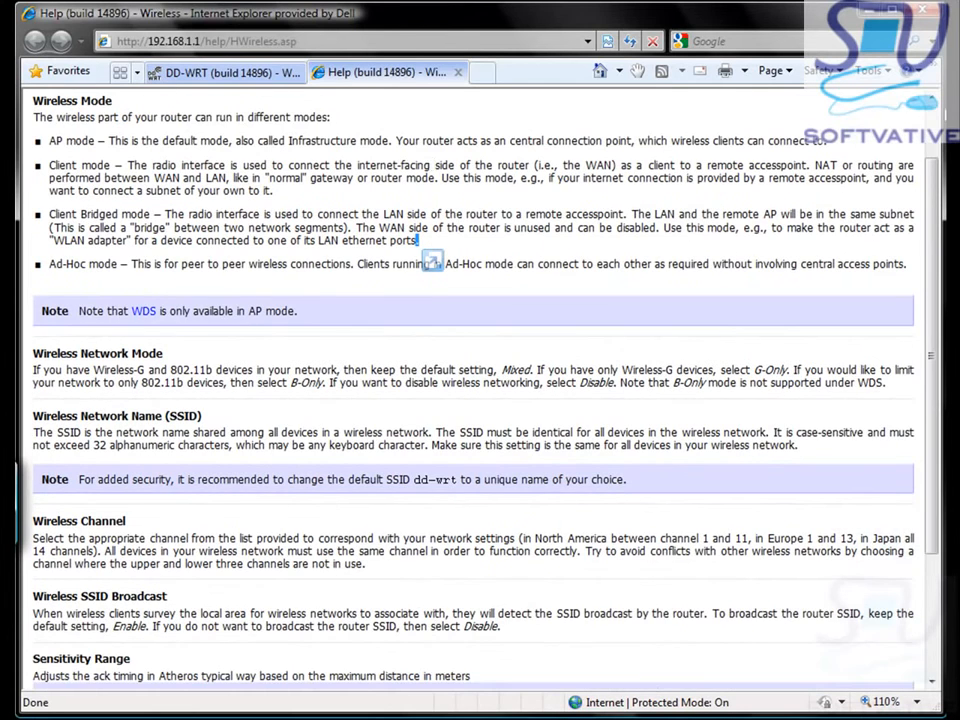
scroll(452, 165, up, 2)
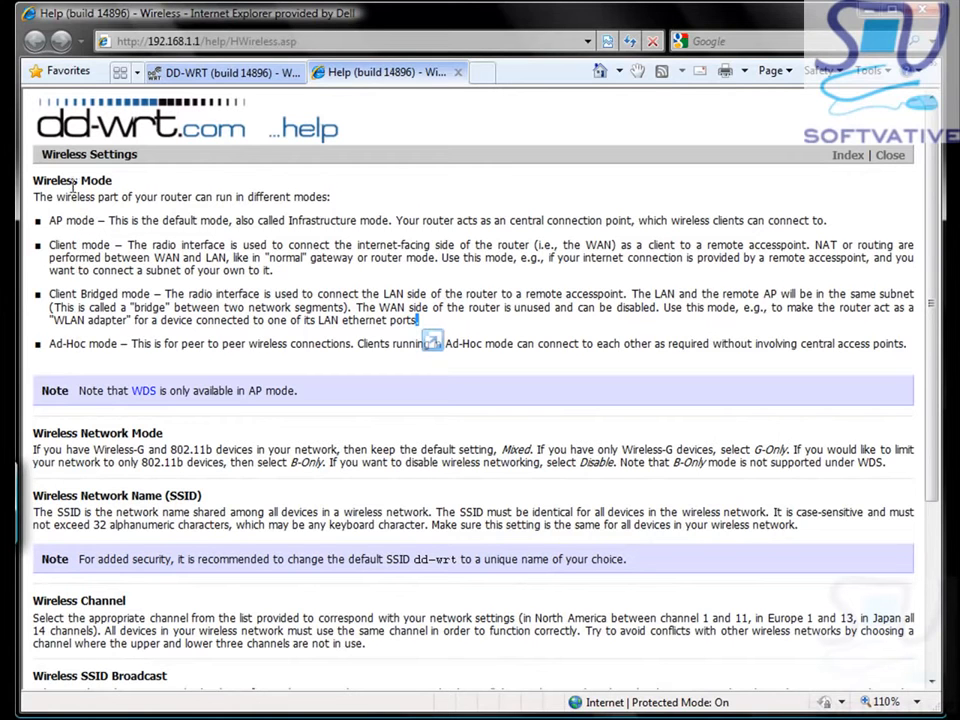
click(458, 73)
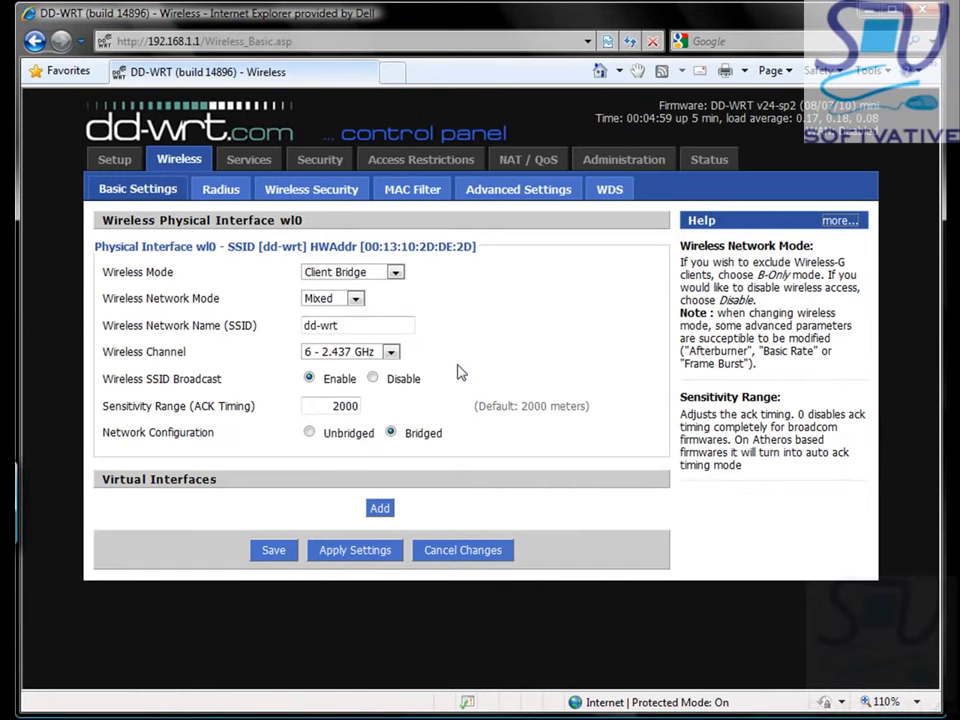
Step: Keep the wireless network mode on Mixed, set the channel to Auto, and save
click(356, 299)
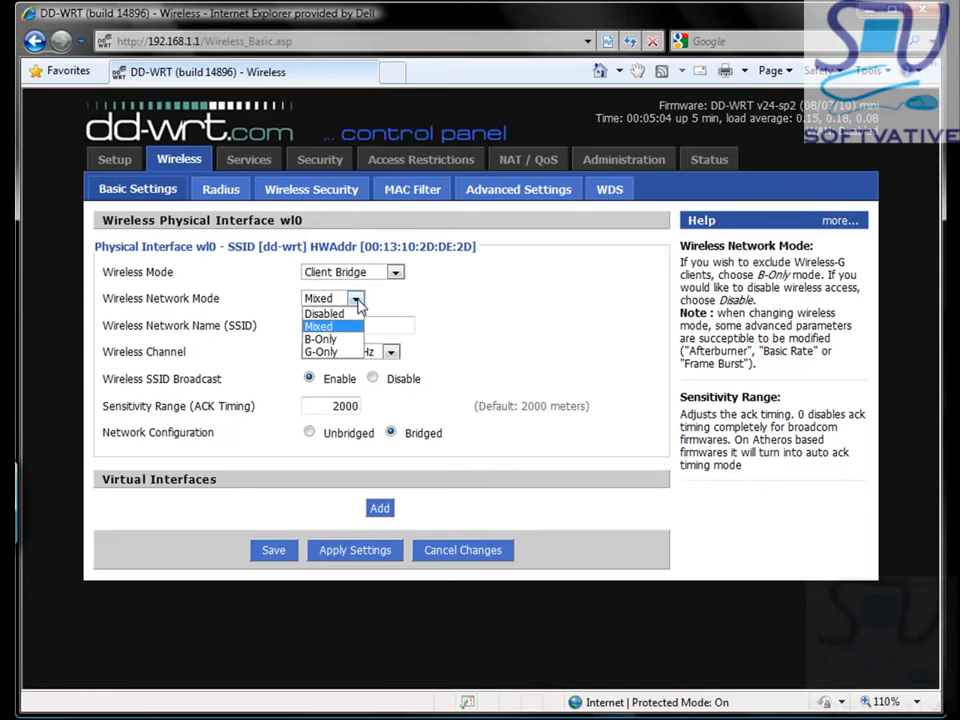
click(454, 322)
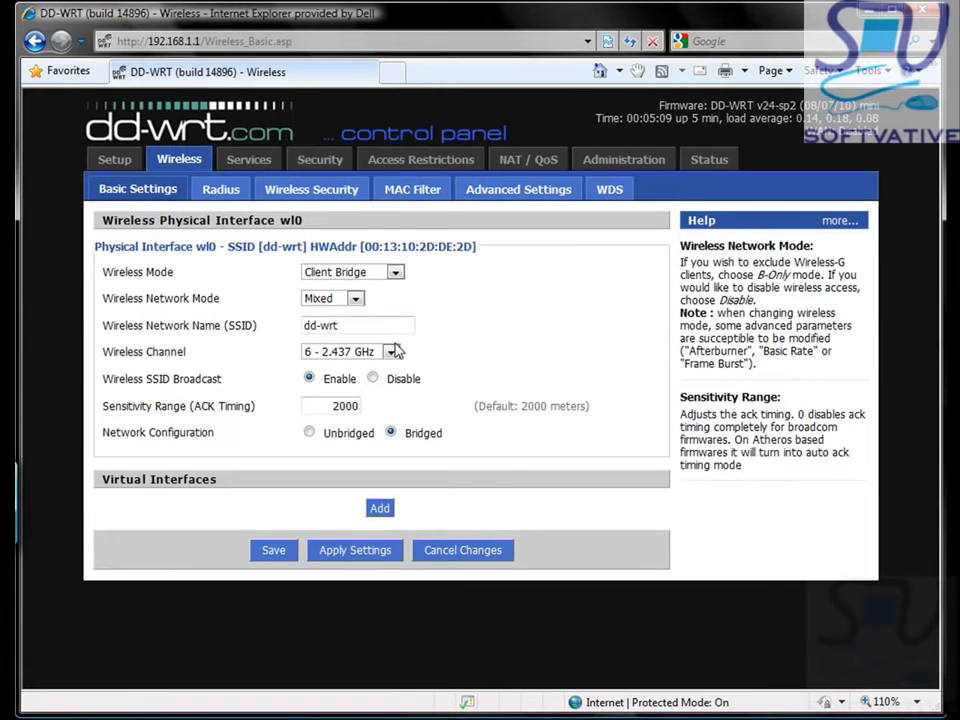
click(340, 352)
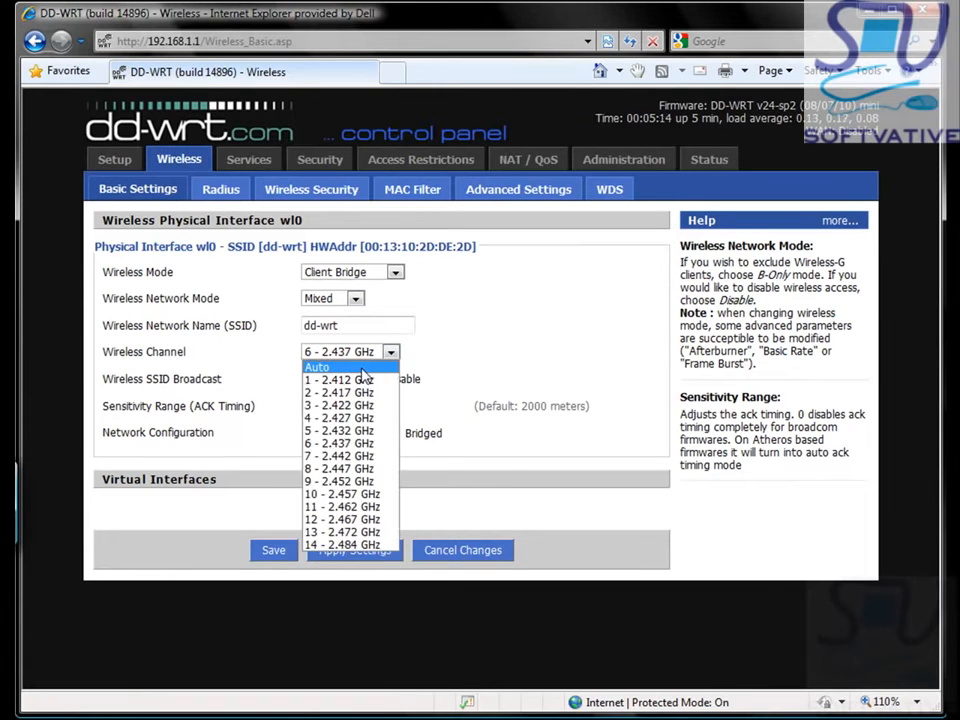
click(360, 369)
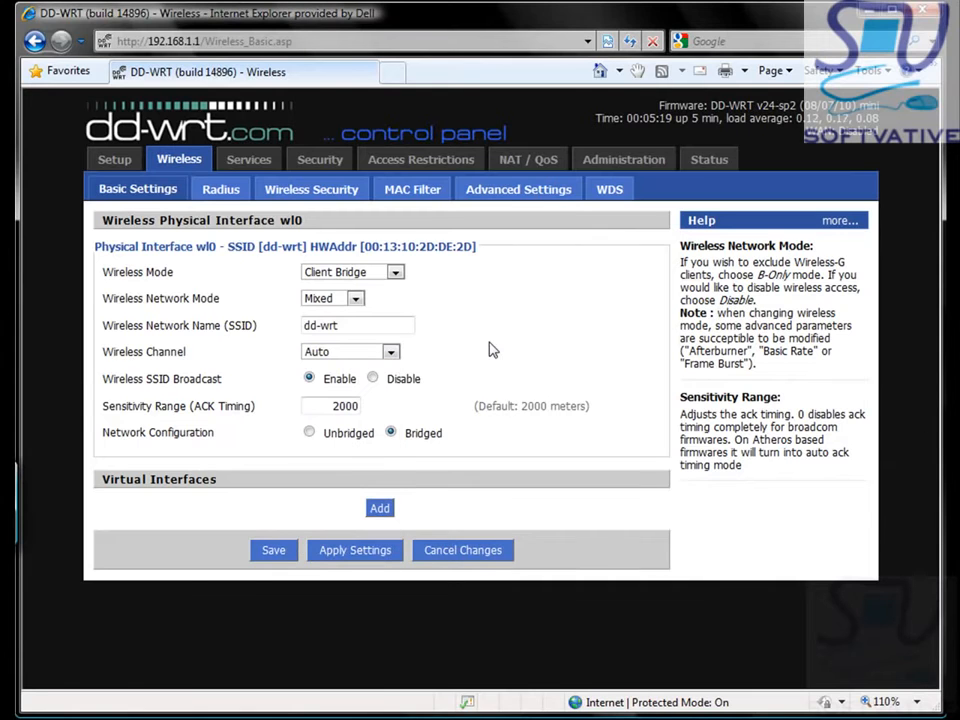
click(354, 551)
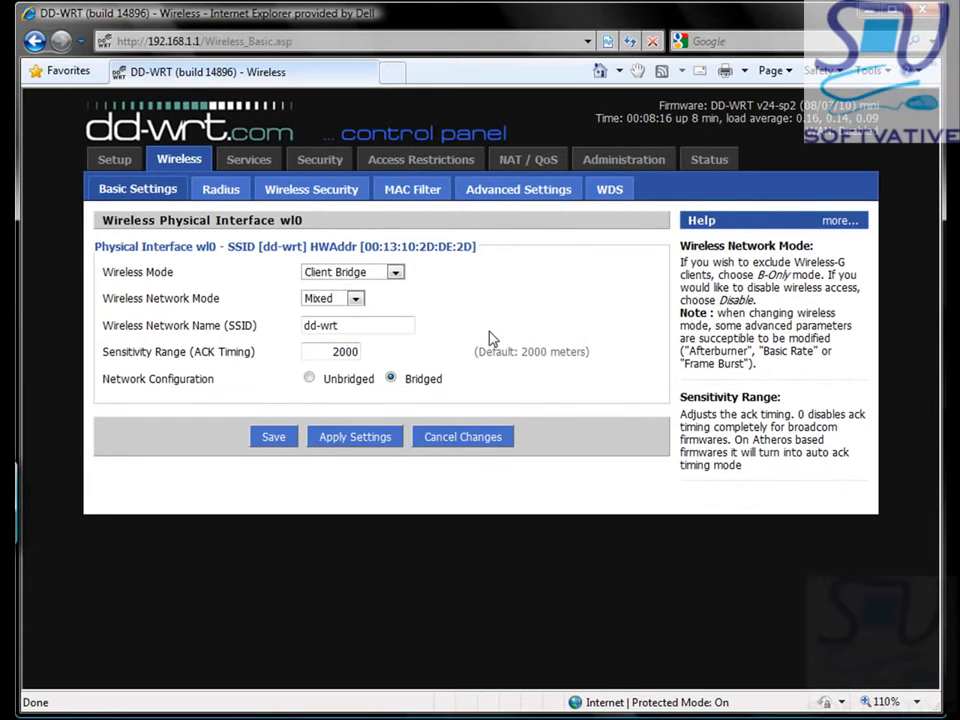
click(318, 162)
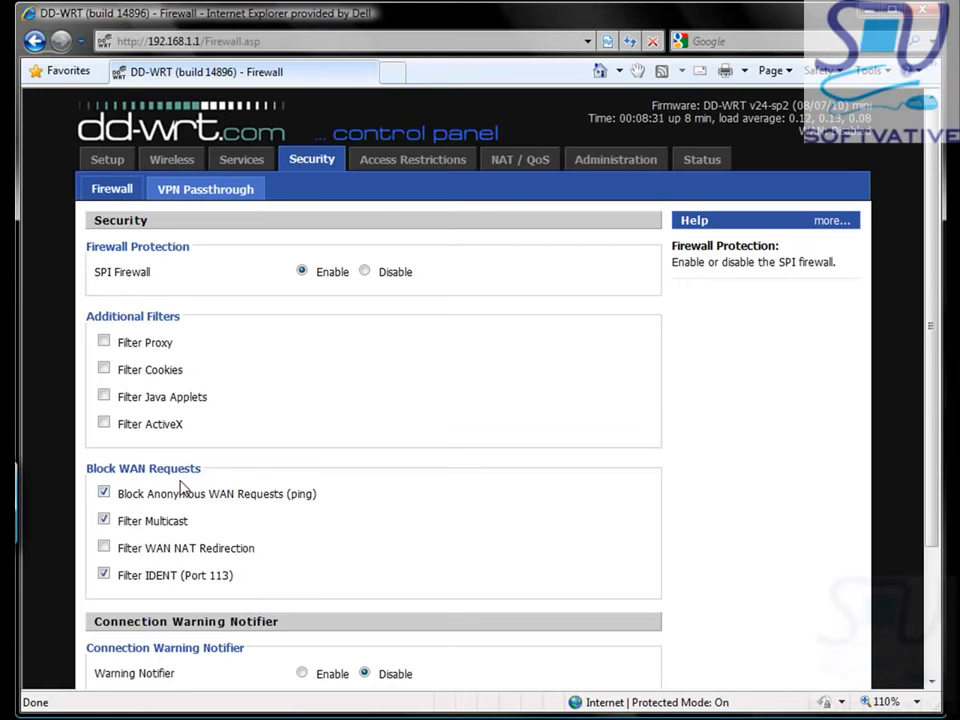
Step: Untick Block Anonymous WAN Requests and Filter IDENT, set SPI Firewall to Disable, and apply
click(105, 496)
click(105, 577)
click(366, 273)
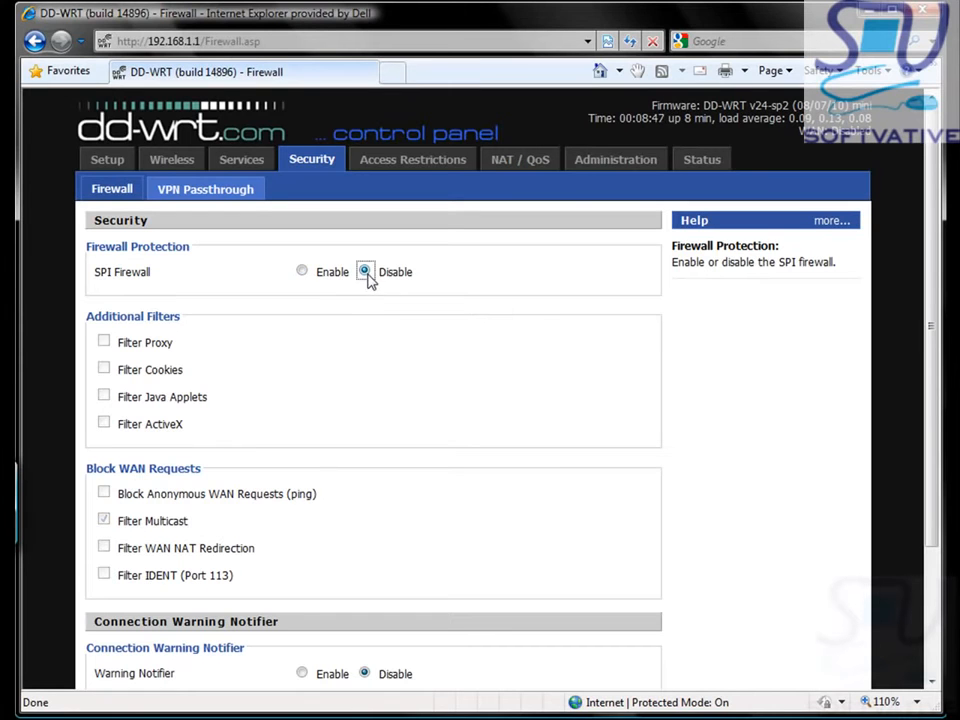
scroll(196, 512, down, 3)
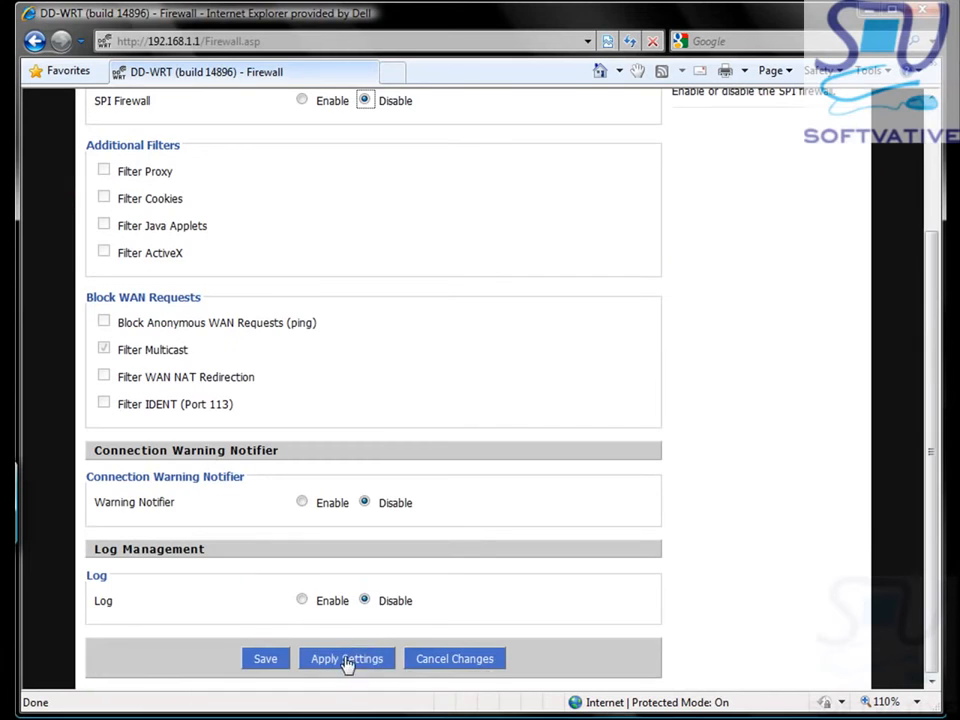
click(345, 660)
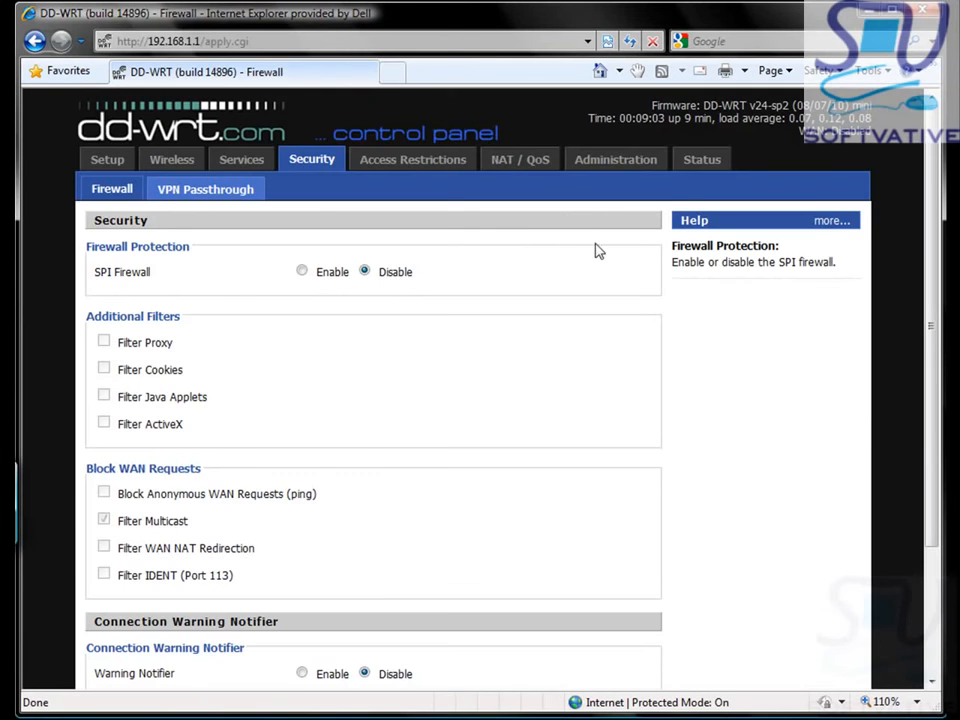
Step: From Status > Wireless, run a Site Survey listing the eight nearby wireless networks
click(703, 166)
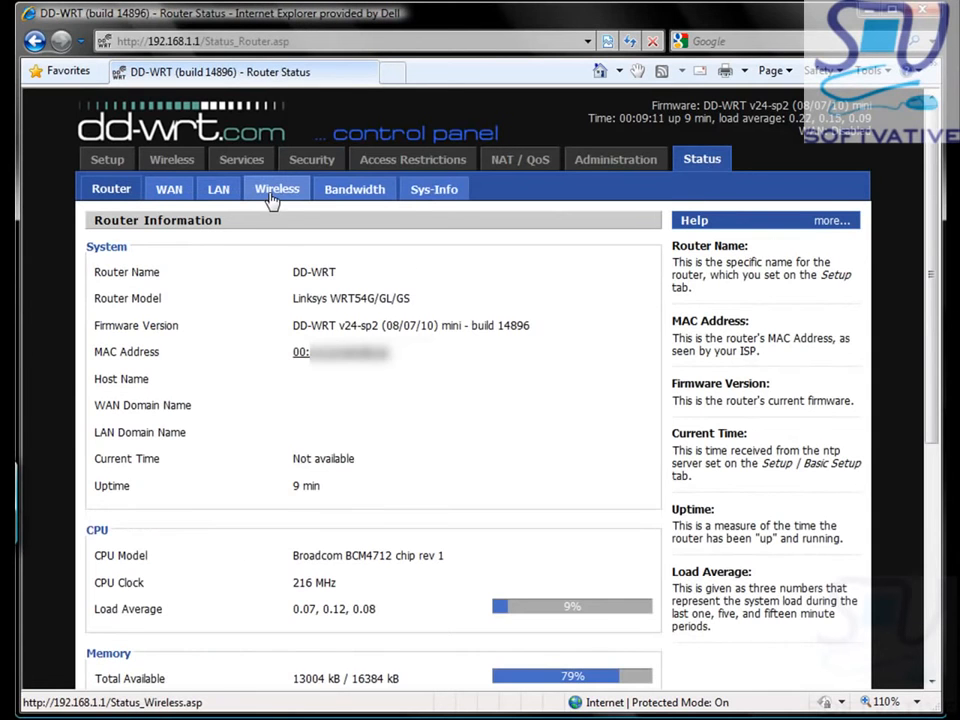
click(271, 198)
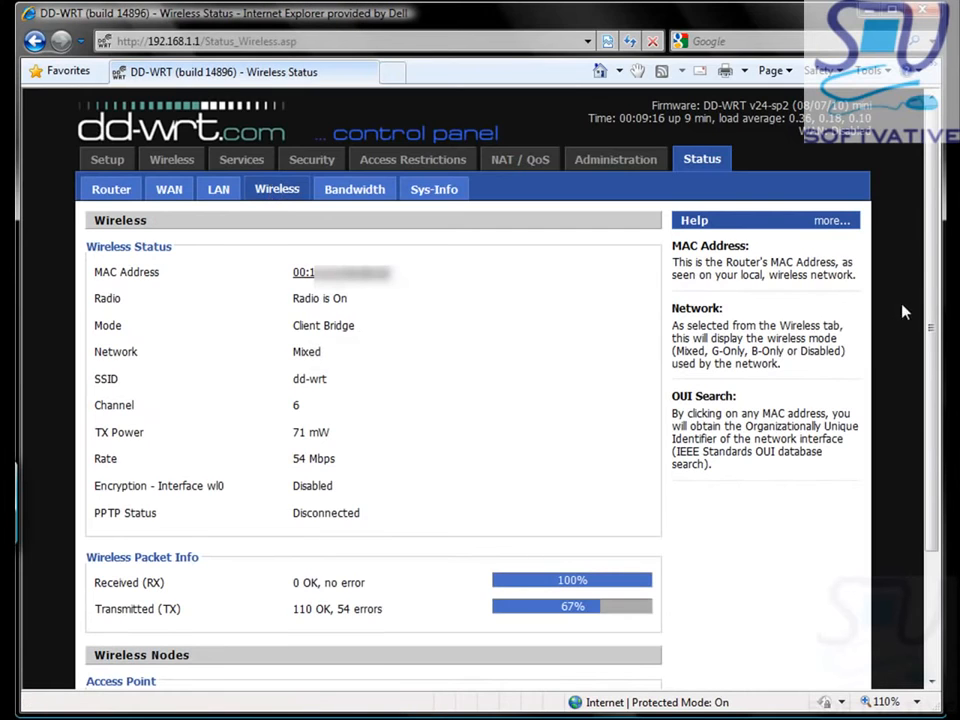
drag(930, 345, 922, 470)
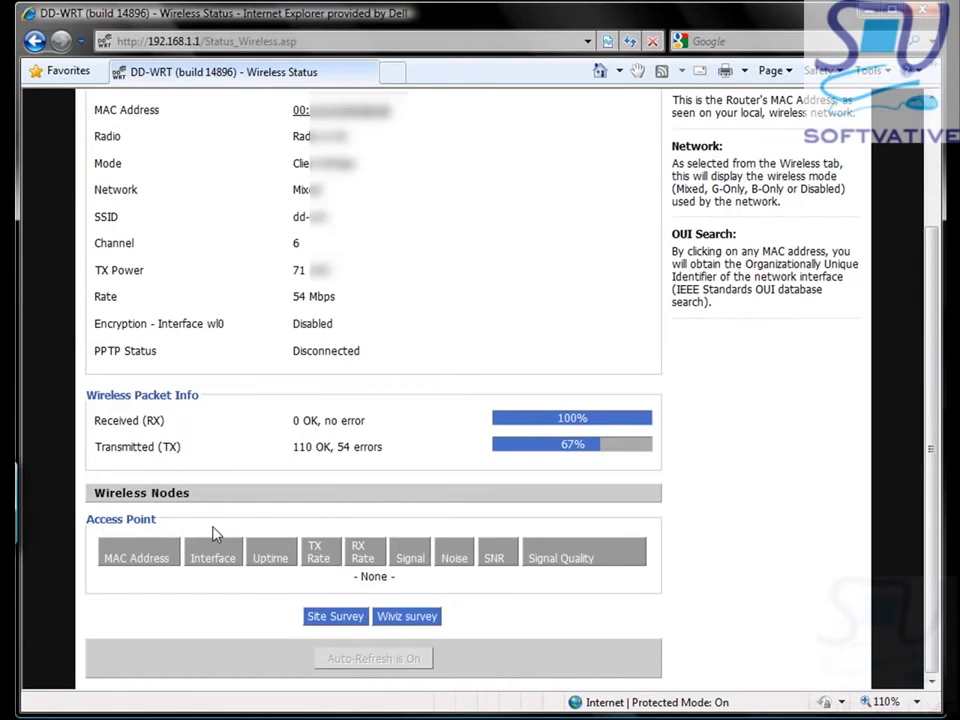
click(316, 620)
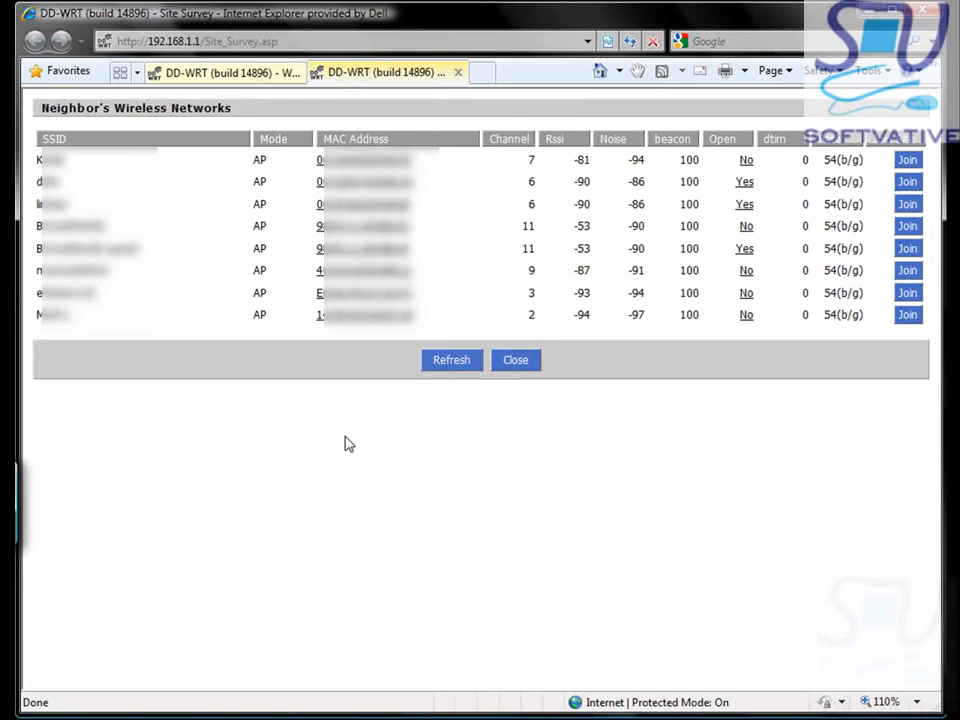
Step: Join BronzePanda1 from the Site Survey list and continue back to Wireless Basic Settings
click(907, 227)
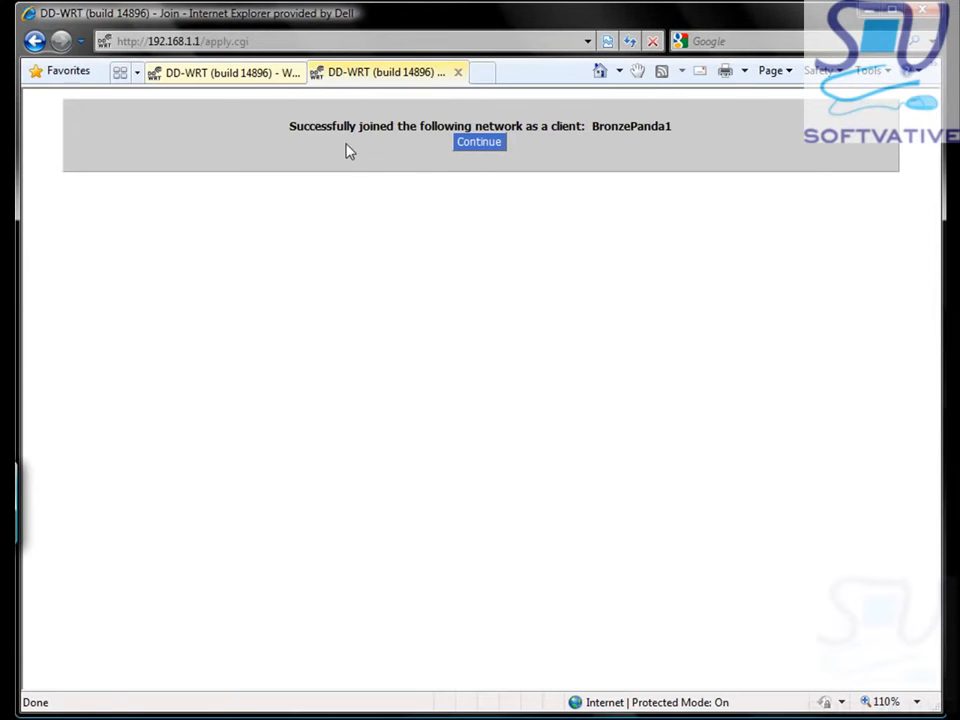
click(488, 150)
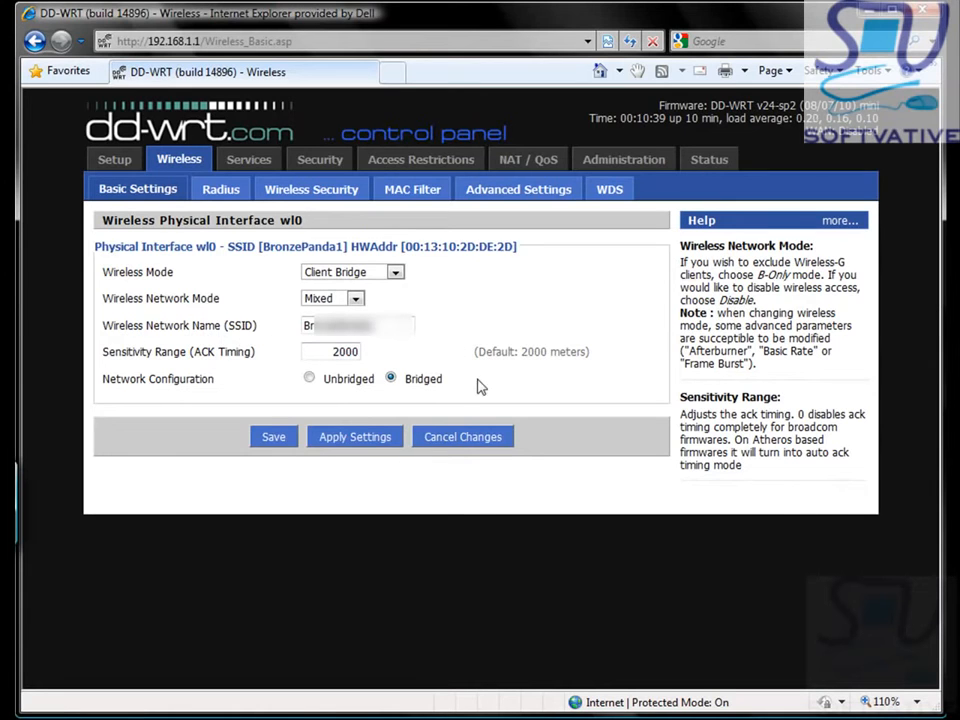
Step: Apply the bridge settings, then secure wireless with WPA2 Personal, AES and the pasted shared key
click(358, 438)
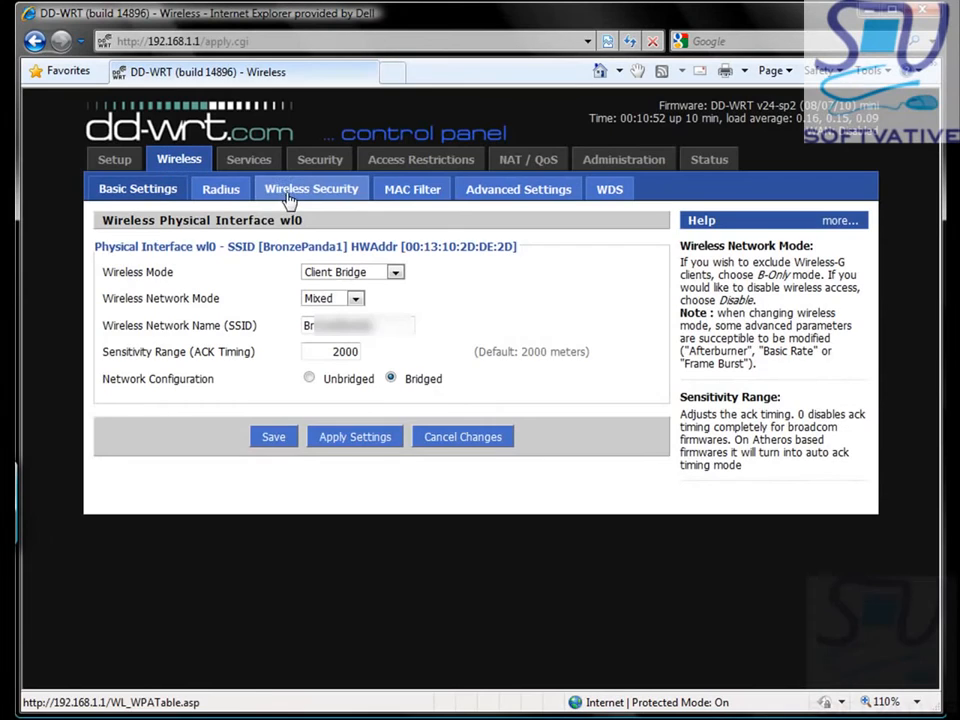
click(289, 193)
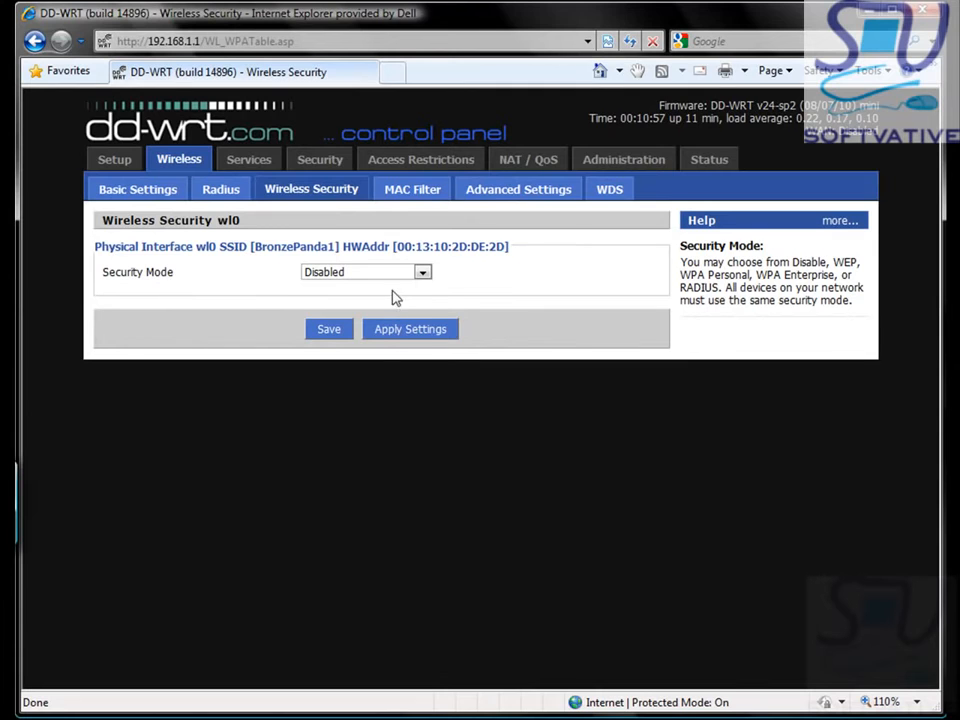
click(423, 274)
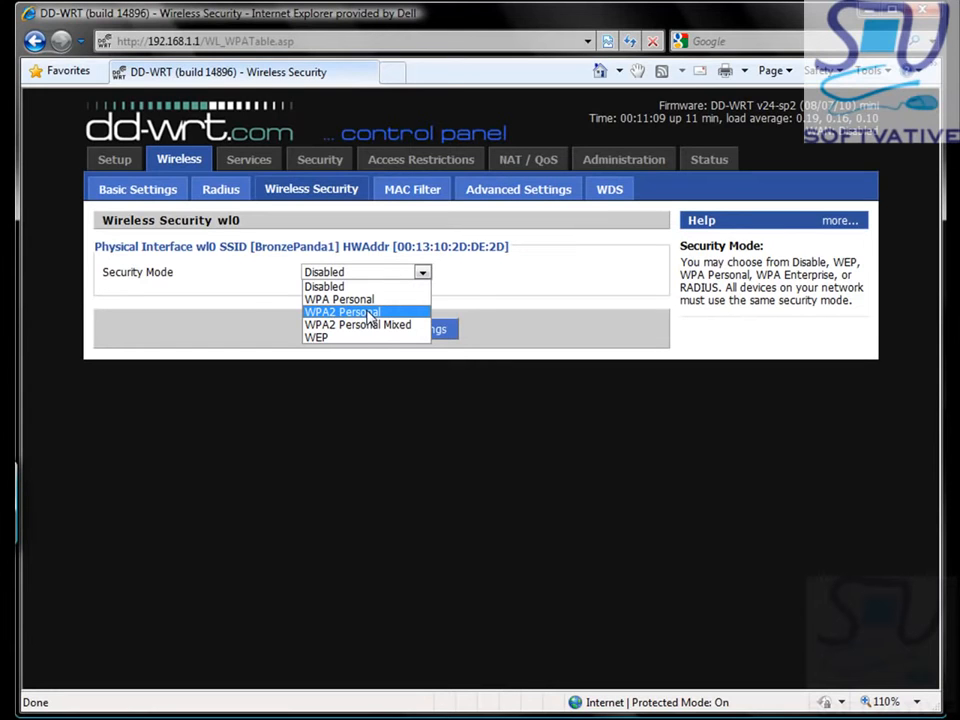
click(370, 318)
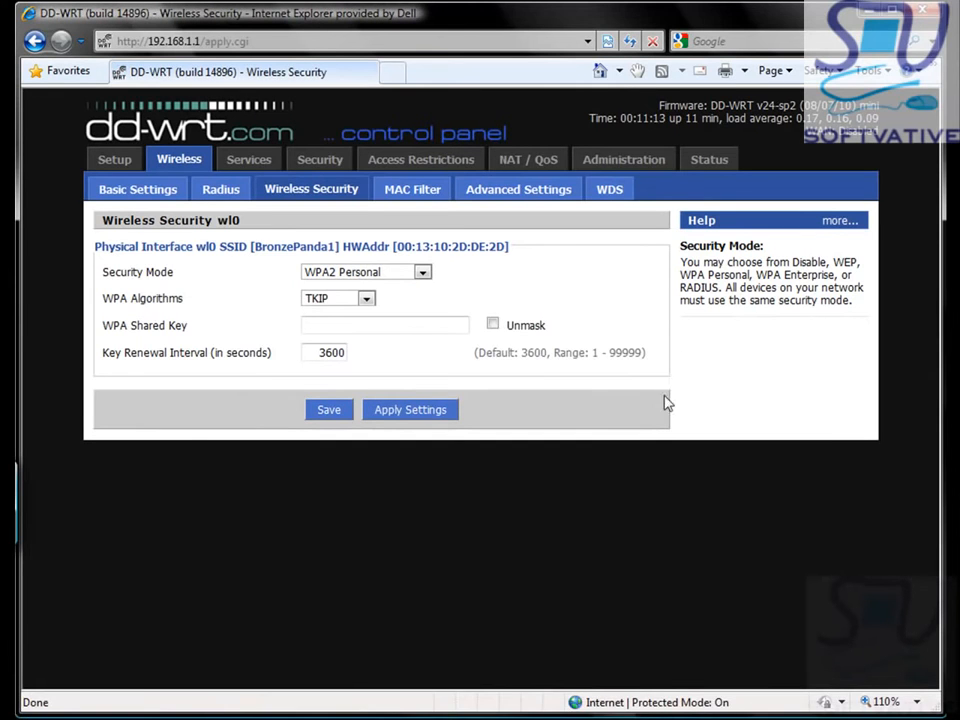
click(367, 299)
click(333, 326)
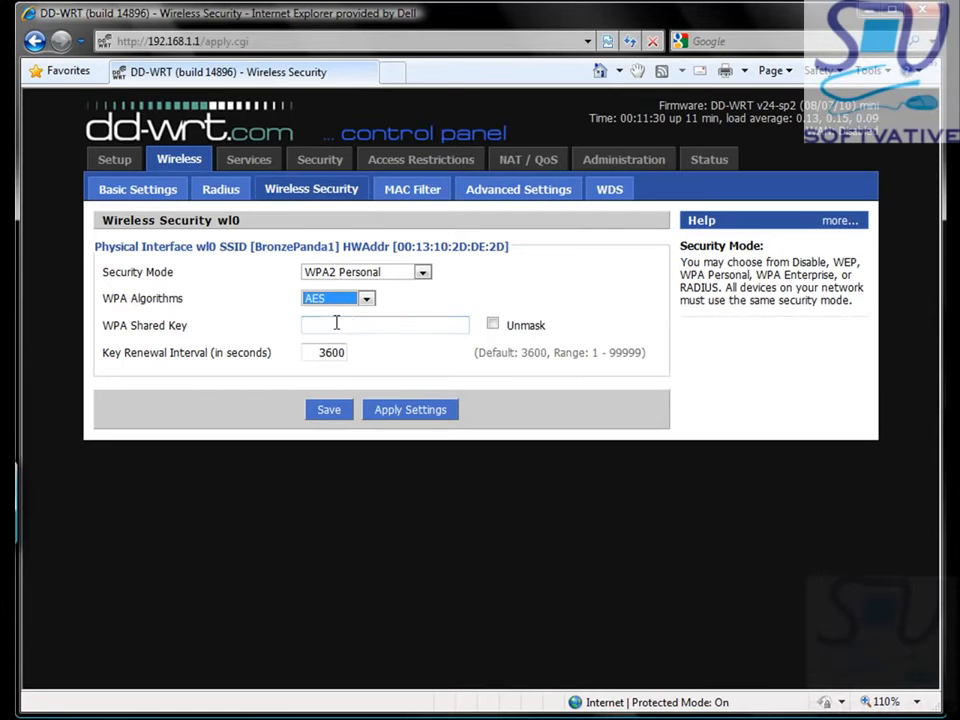
click(336, 324)
key(ctrl+v)
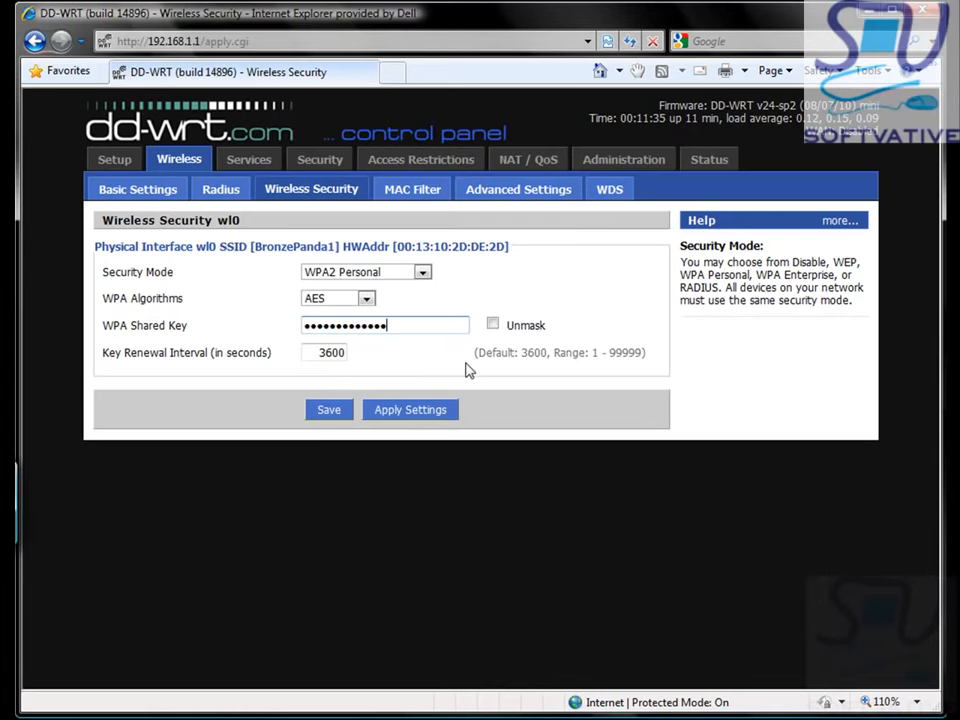
click(395, 420)
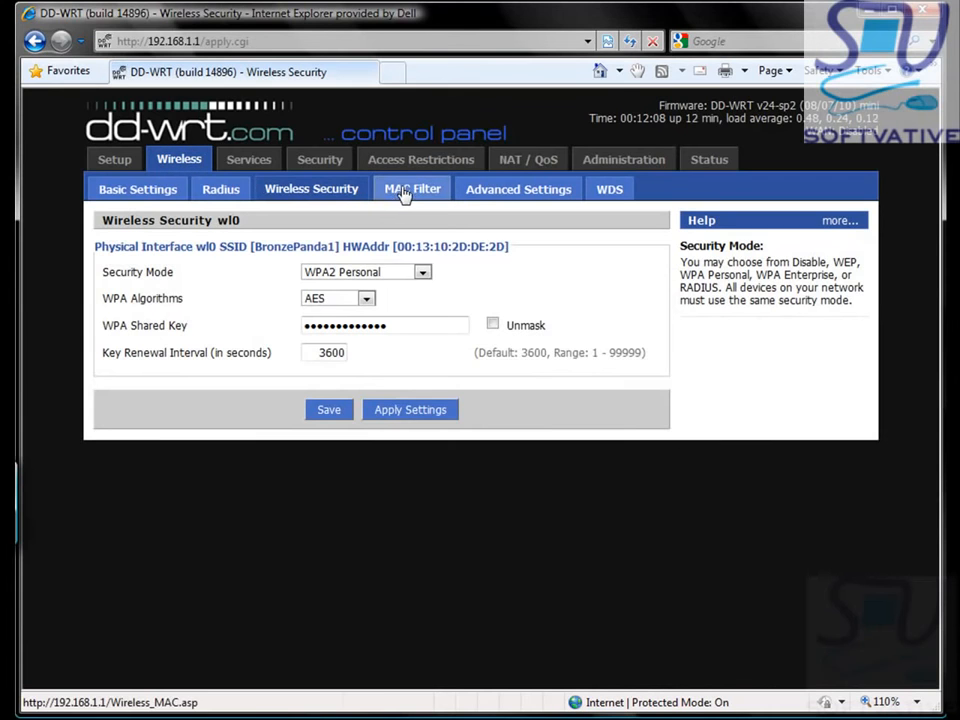
Step: Review the MAC Filter and Advanced Wireless Settings pages unchanged, briefly glancing at the Visio diagram
click(404, 191)
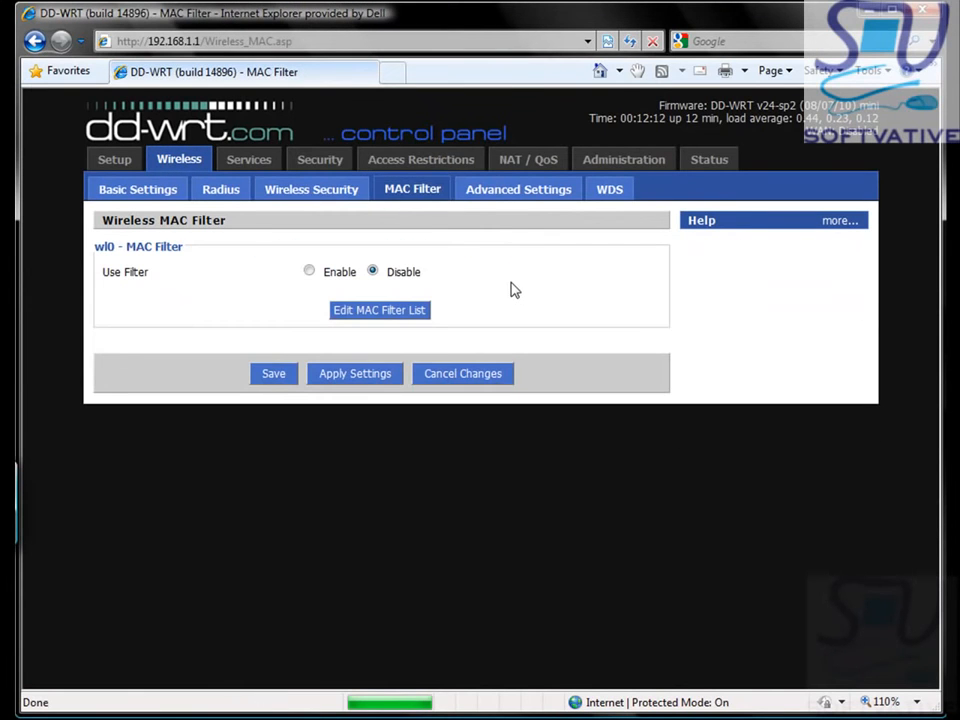
click(494, 204)
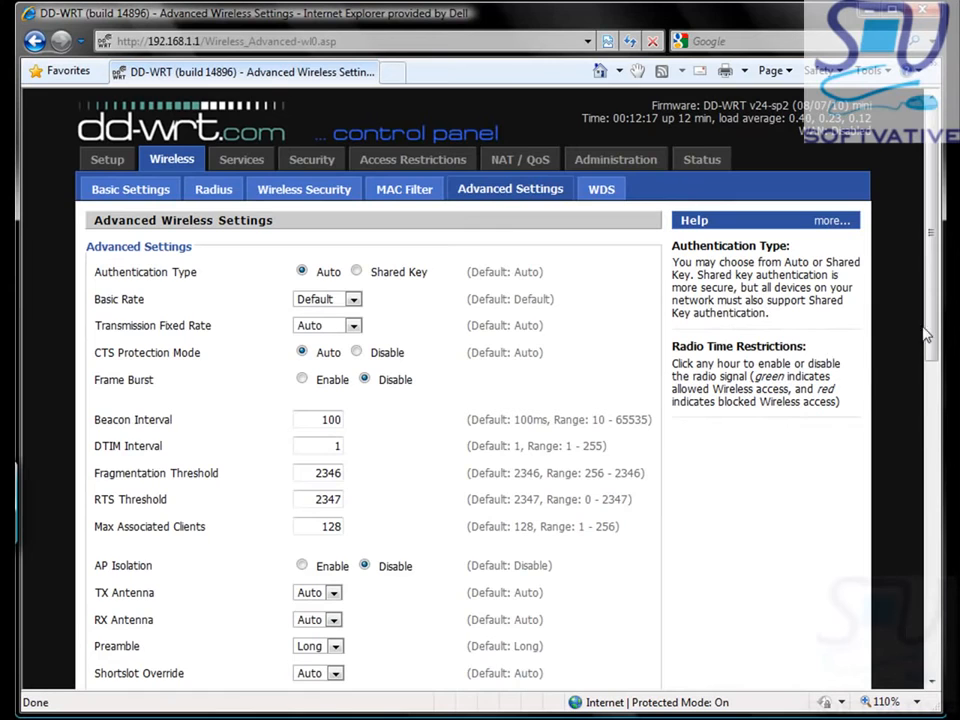
scroll(913, 480, down, 3)
scroll(913, 480, down, 4)
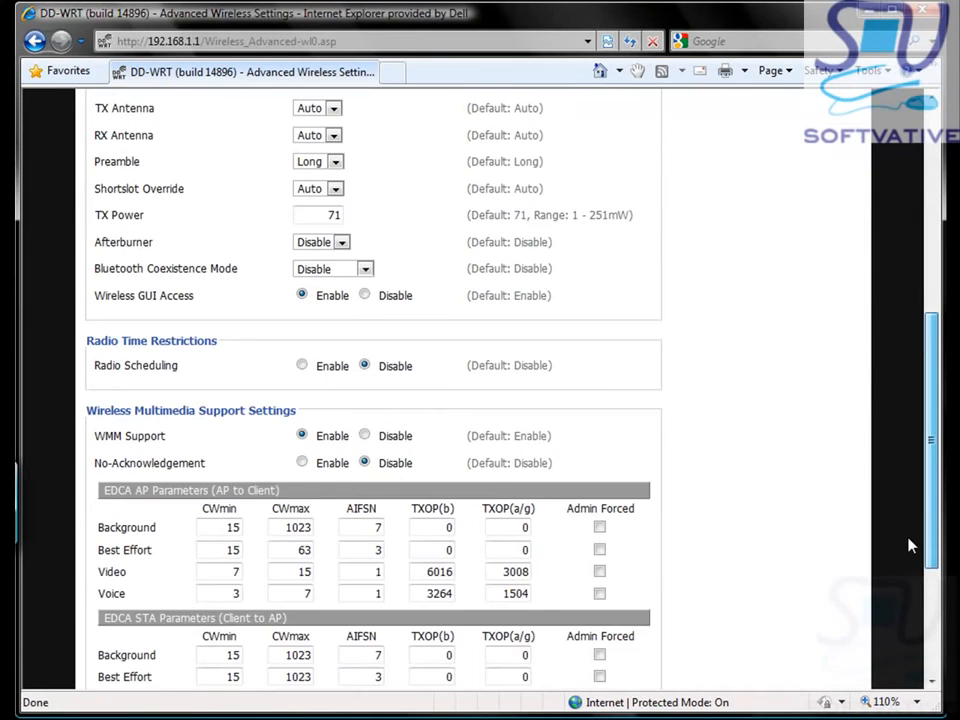
scroll(912, 545, down, 4)
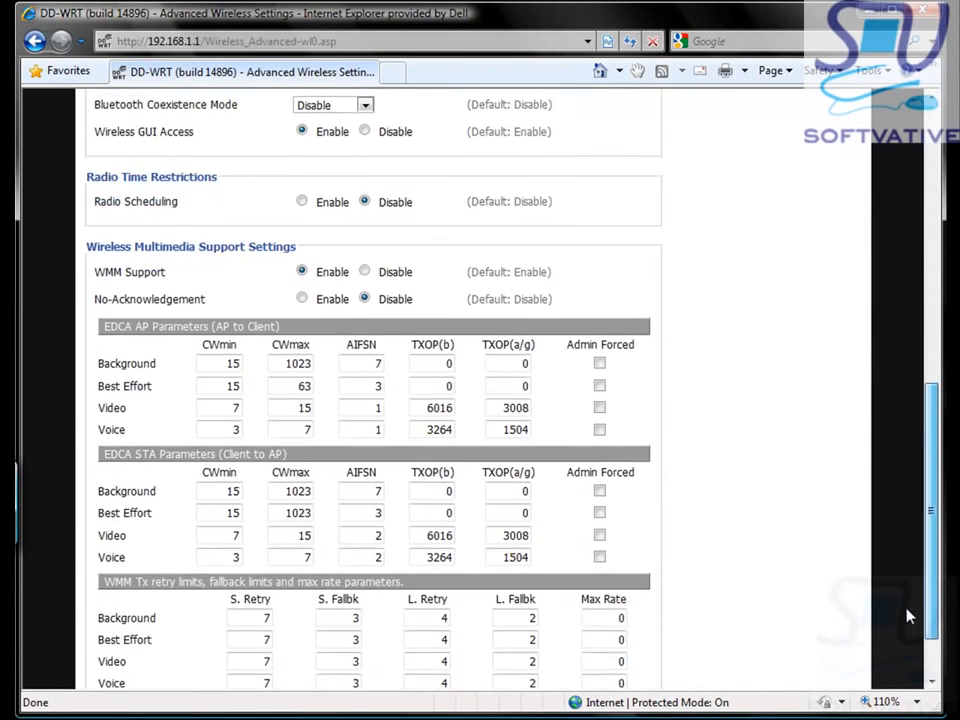
scroll(900, 443, up, 10)
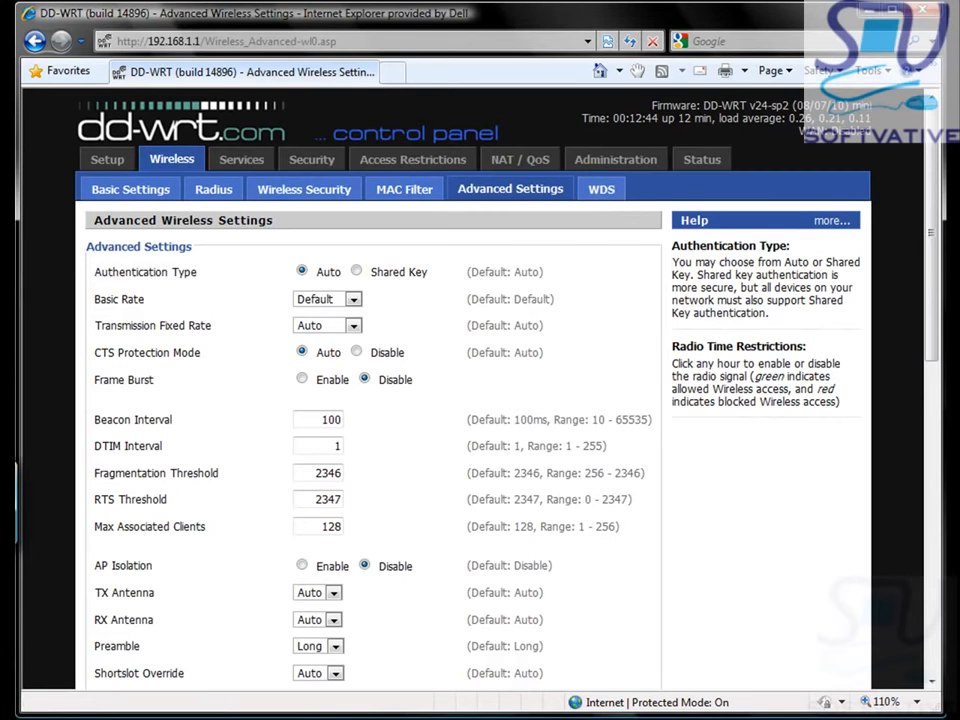
click(795, 711)
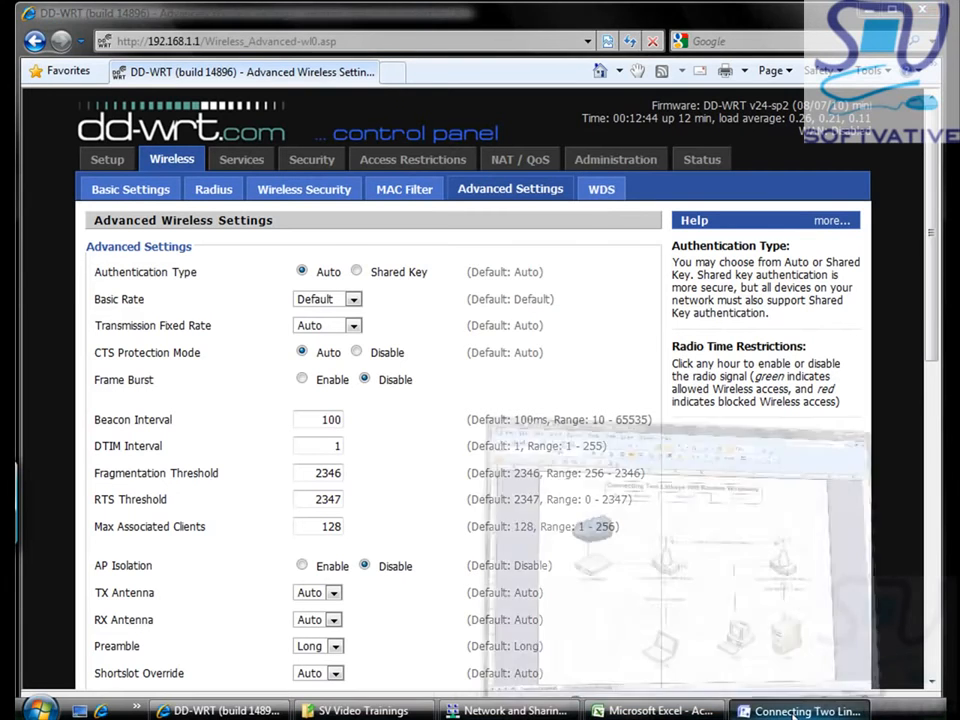
click(795, 711)
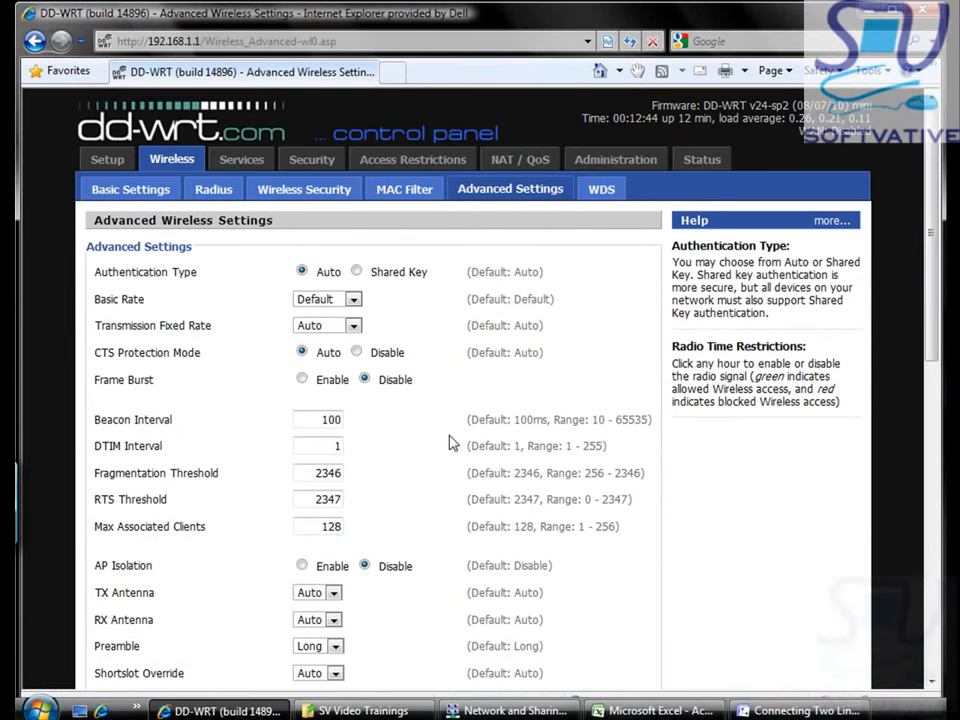
Step: On the Services page, set the DHCP used domain to LAN & WLAN
click(240, 164)
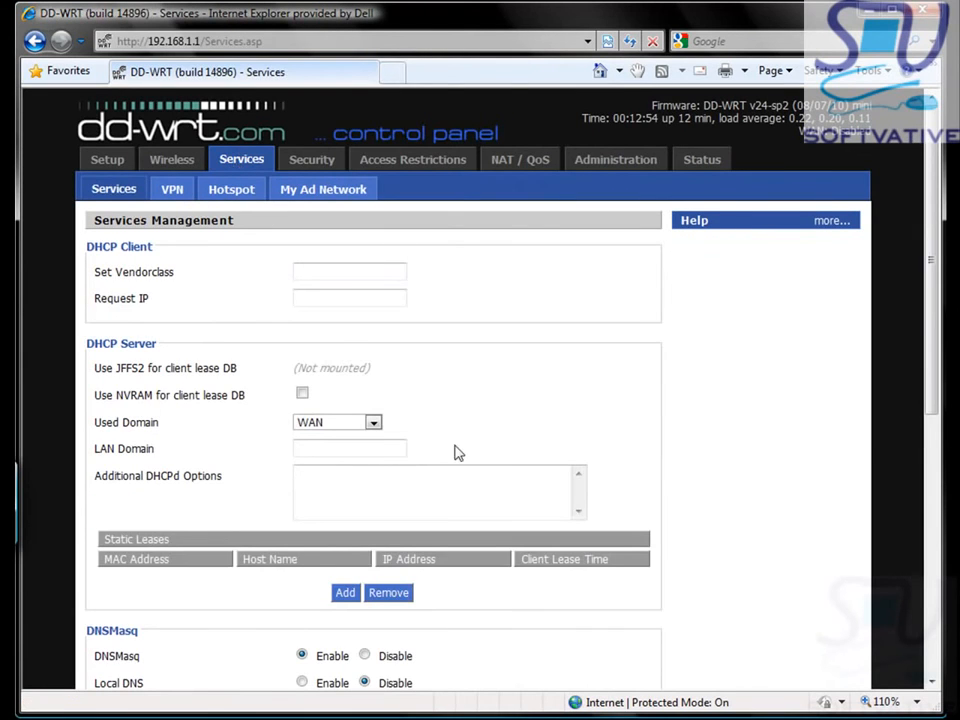
click(373, 424)
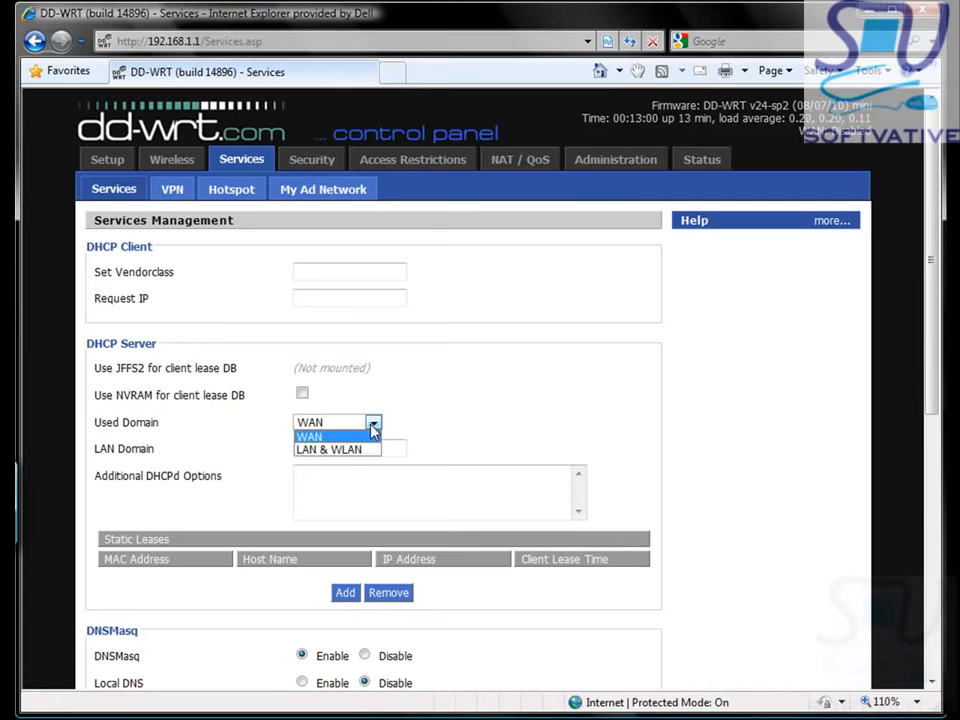
click(349, 450)
click(505, 434)
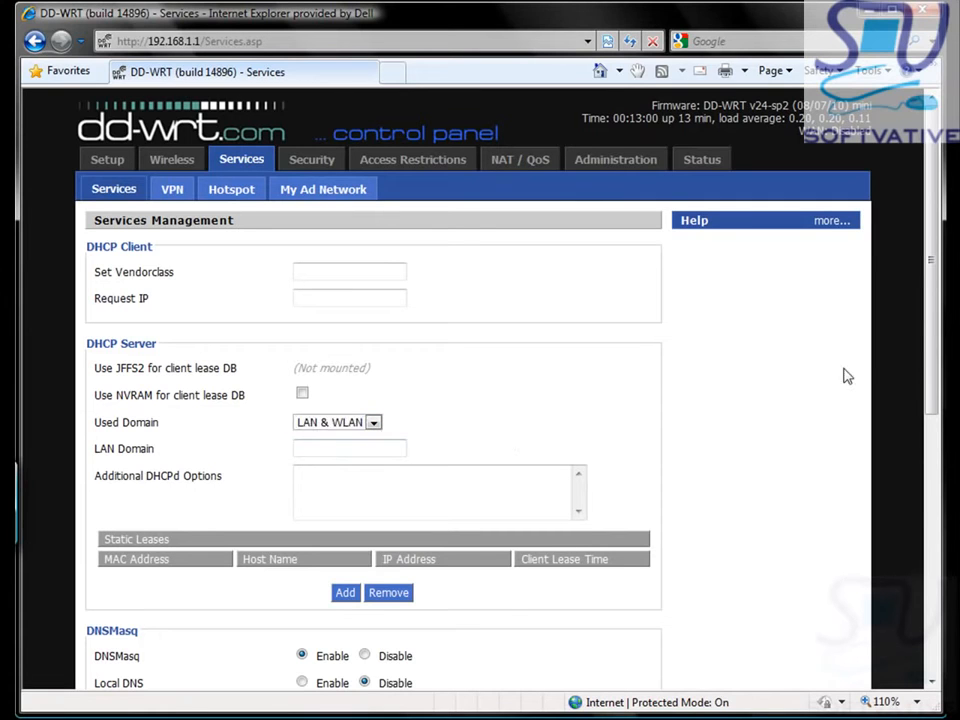
drag(942, 346, 931, 492)
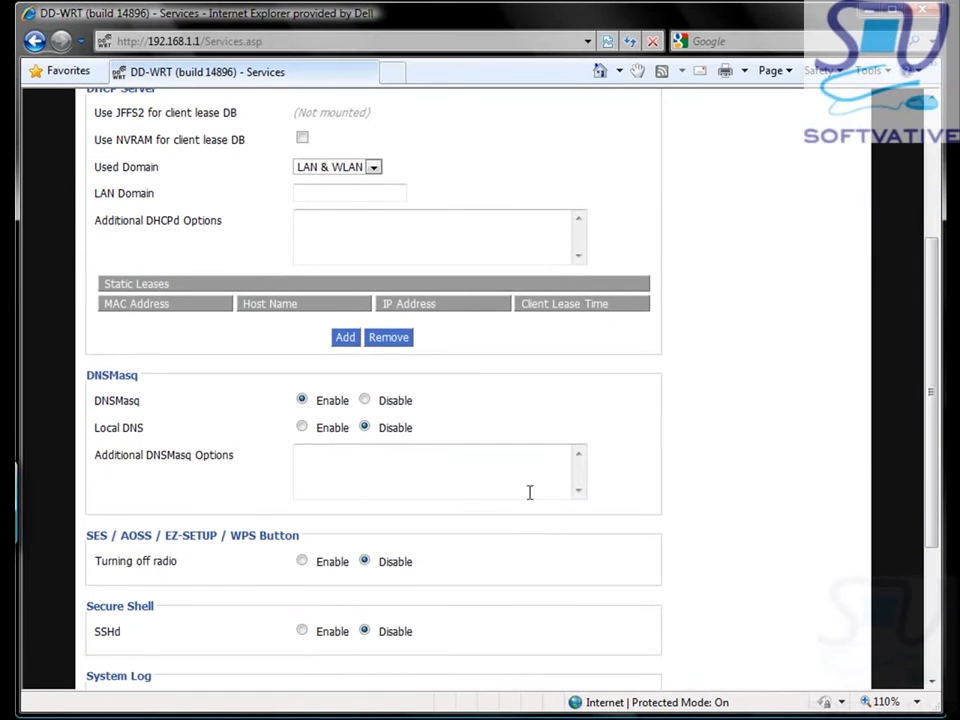
Step: Disable DNSMasq and Telnet and apply the services settings
click(365, 401)
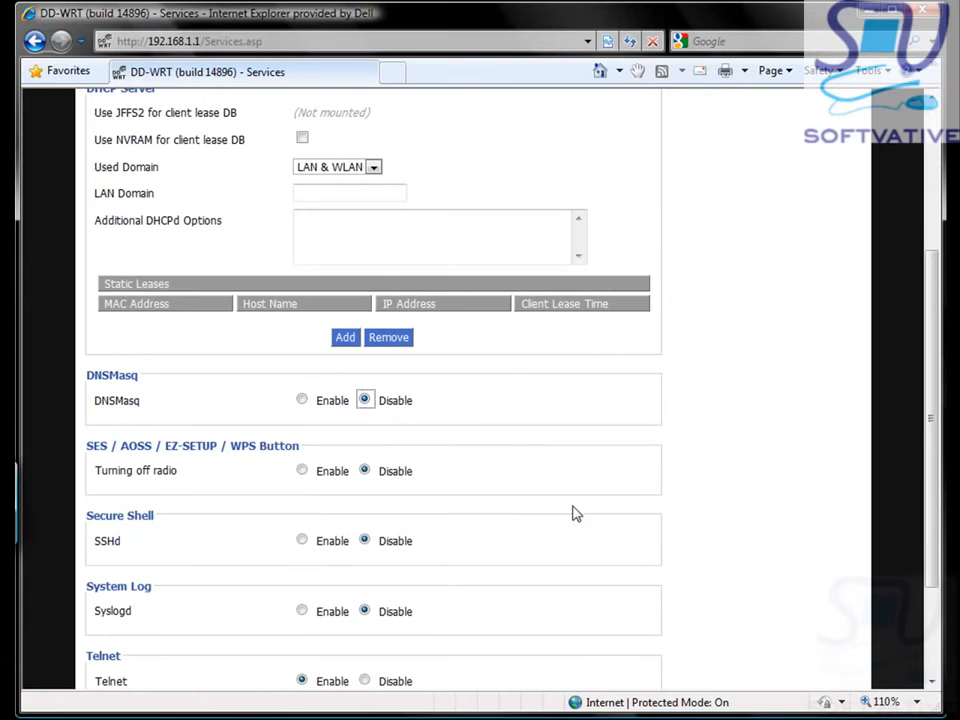
drag(925, 456, 928, 576)
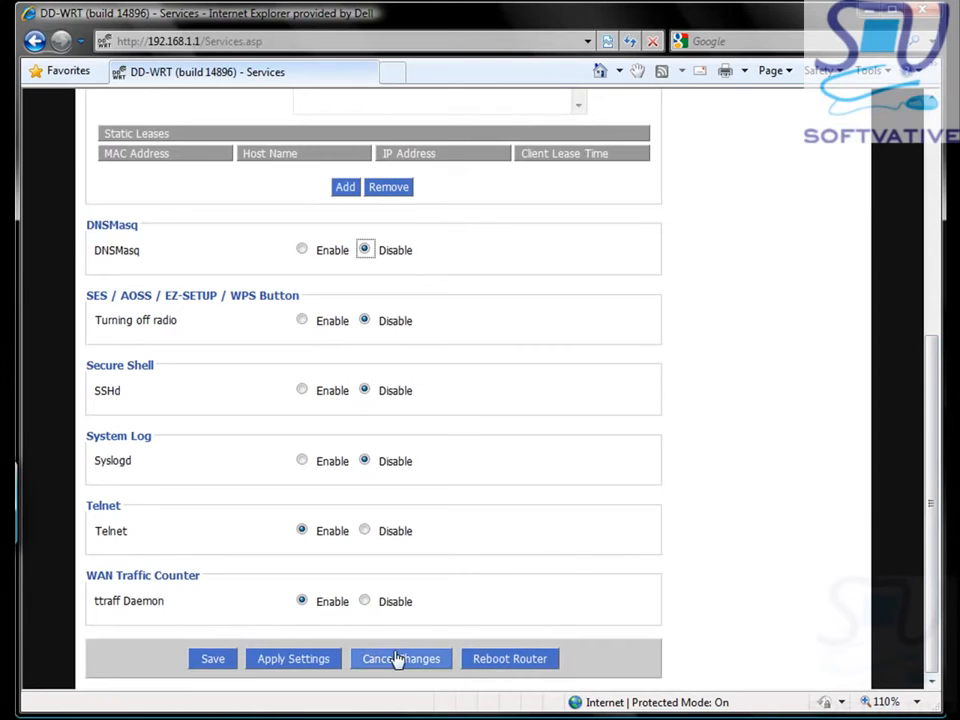
click(365, 531)
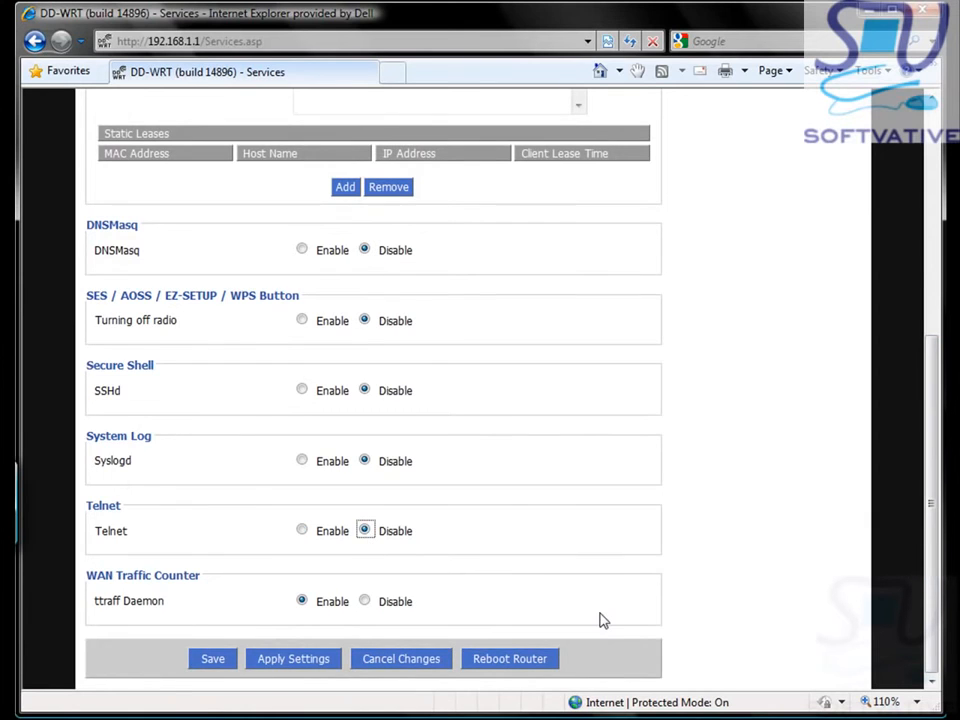
click(292, 666)
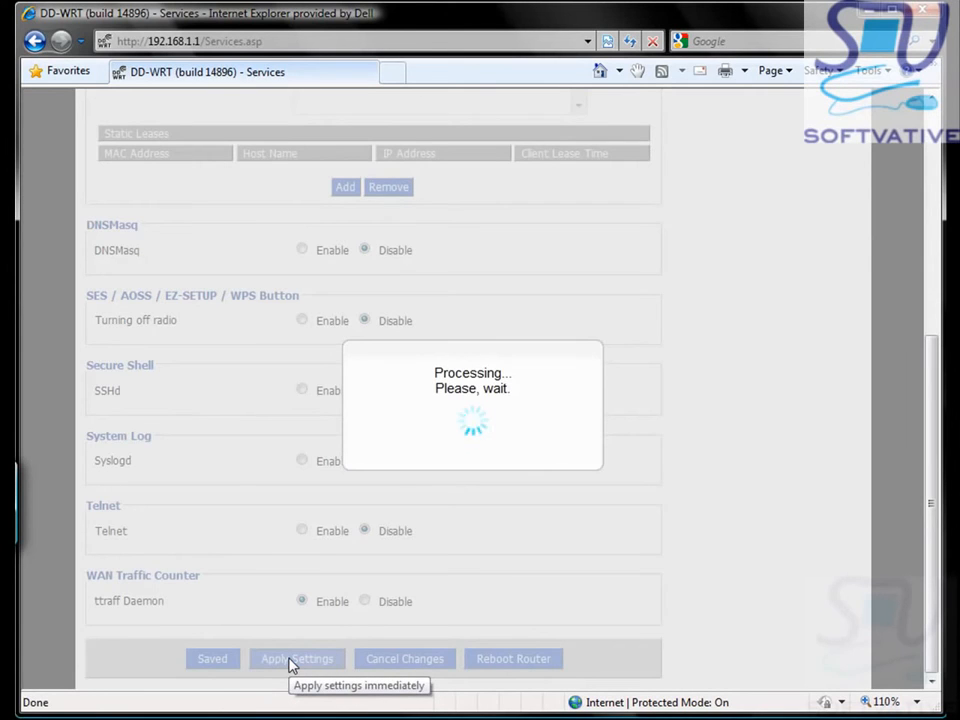
click(173, 189)
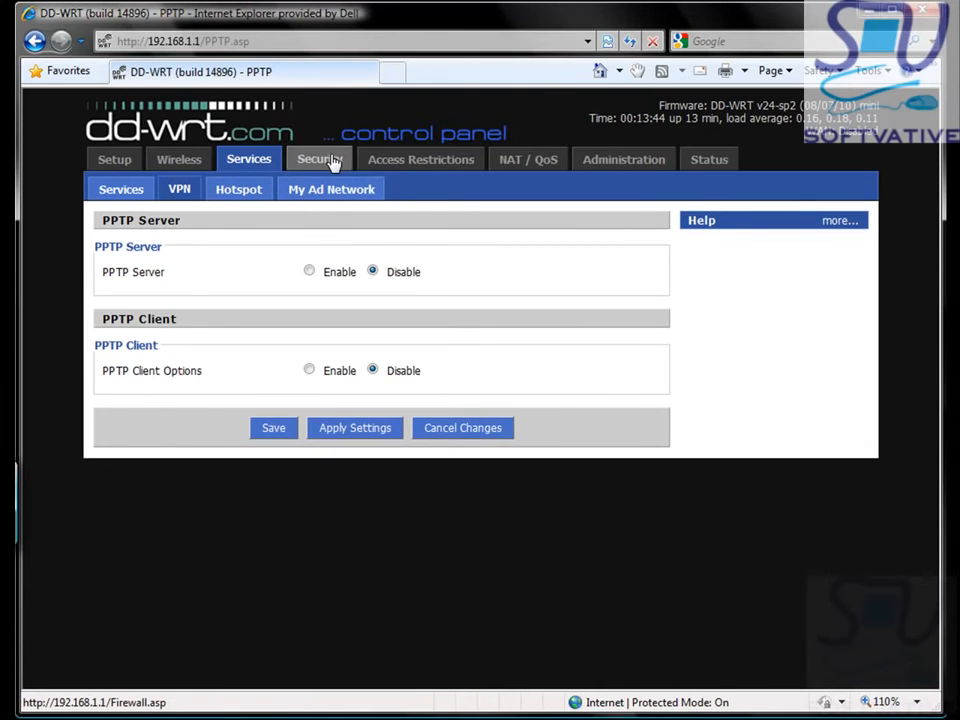
Step: Review the Firewall, Access Restrictions and Port Forwarding pages, ending on Administration Management
click(331, 163)
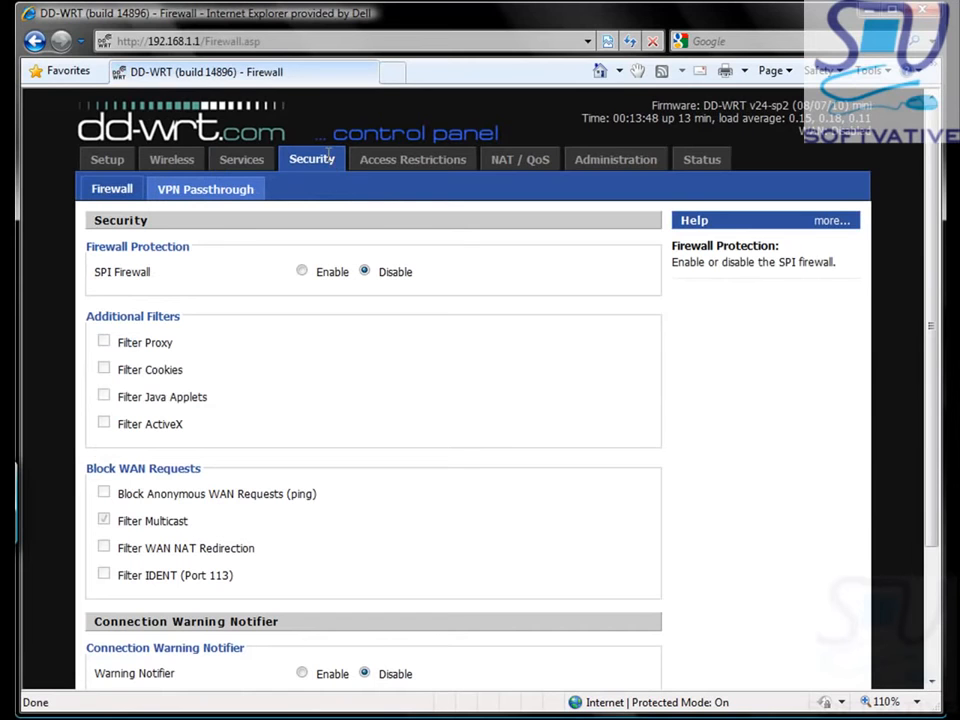
scroll(355, 251, down, 3)
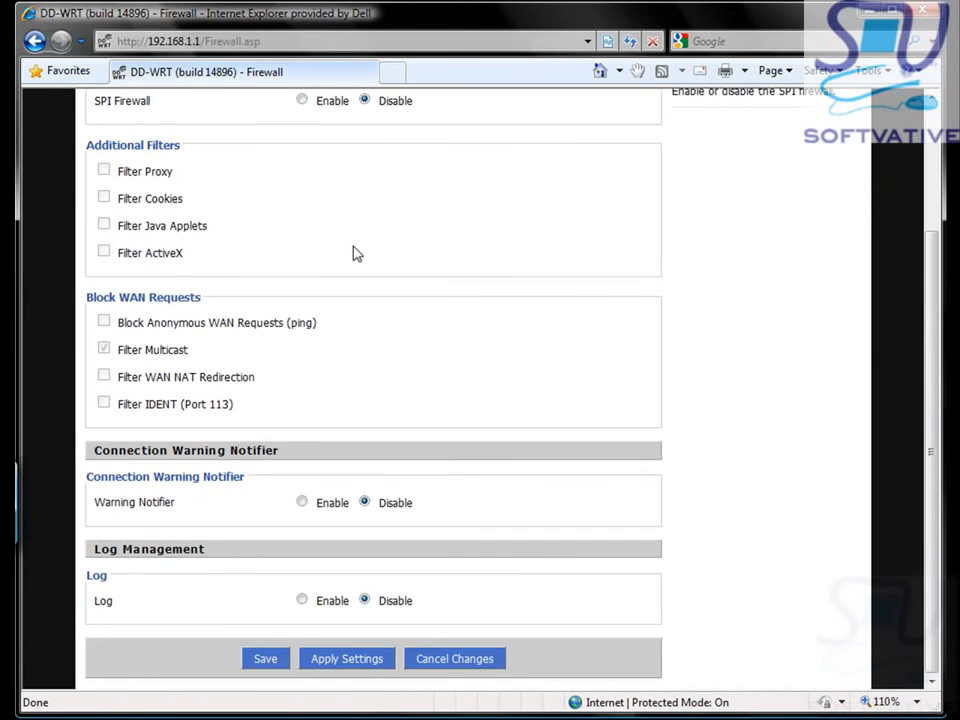
scroll(355, 251, up, 3)
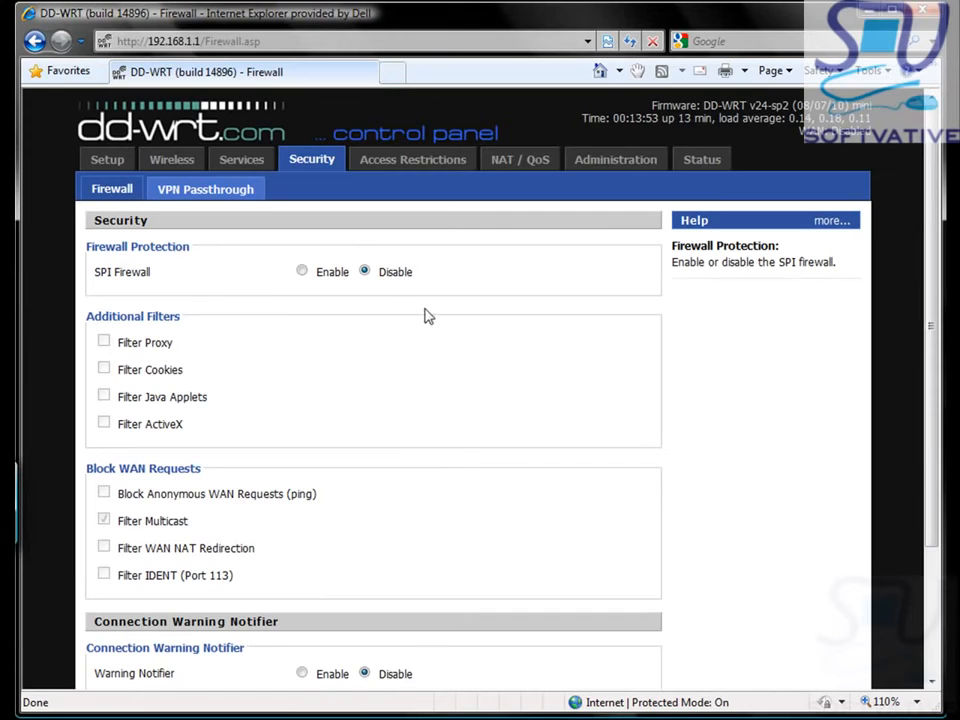
click(439, 171)
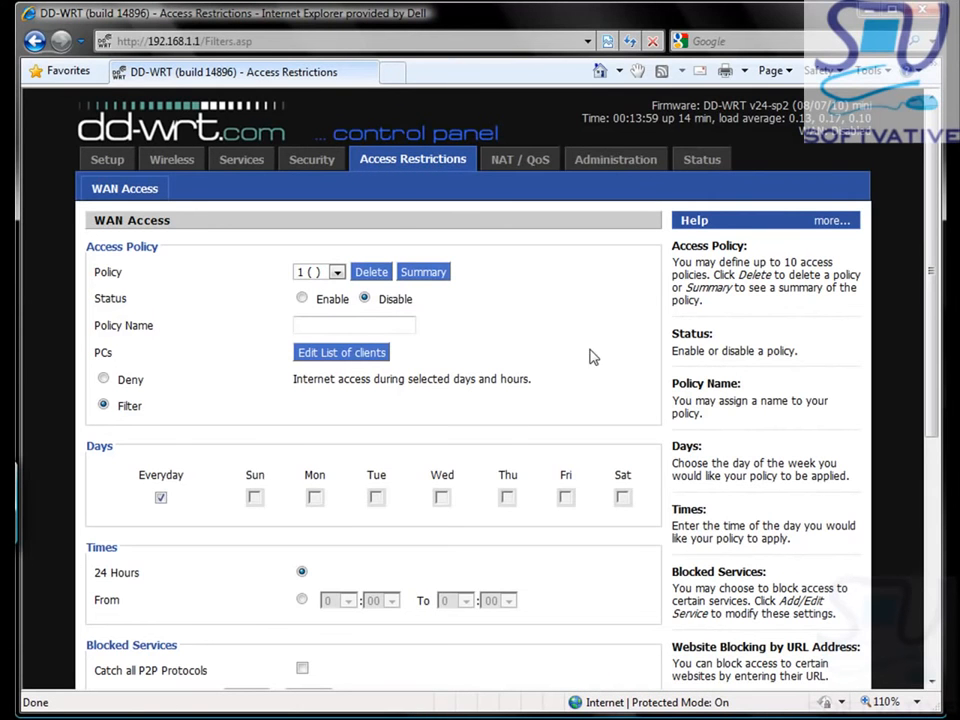
drag(930, 296, 750, 210)
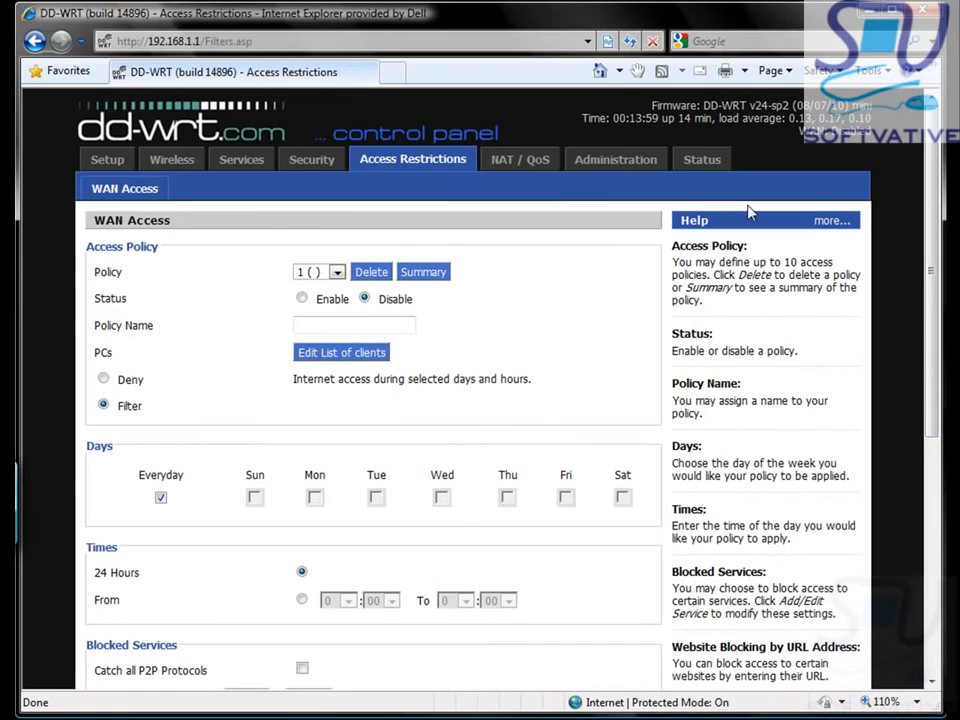
click(506, 167)
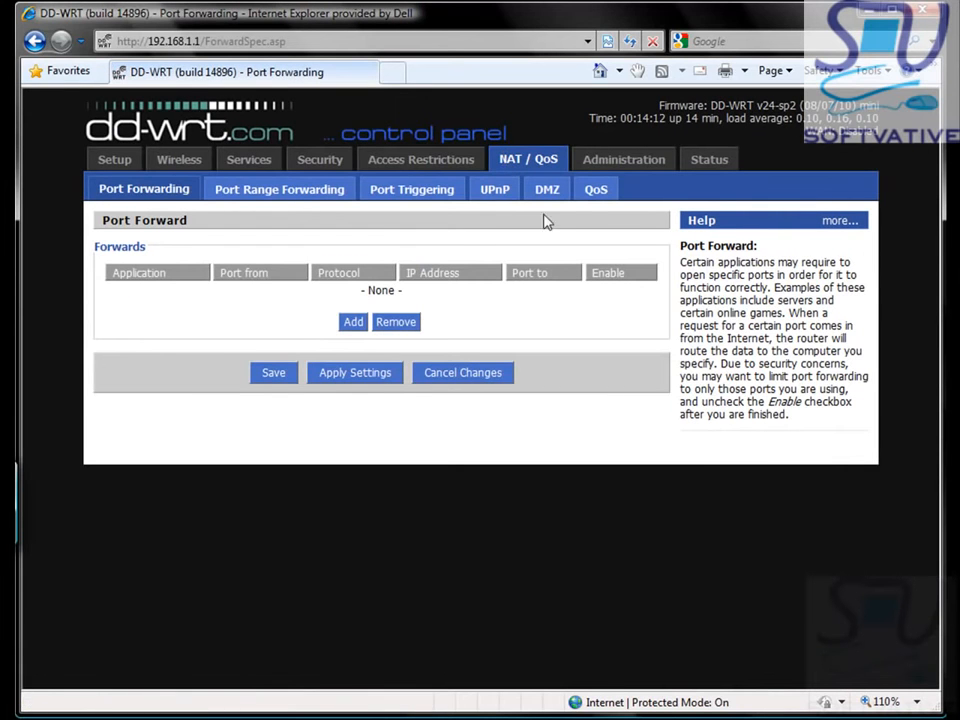
click(606, 175)
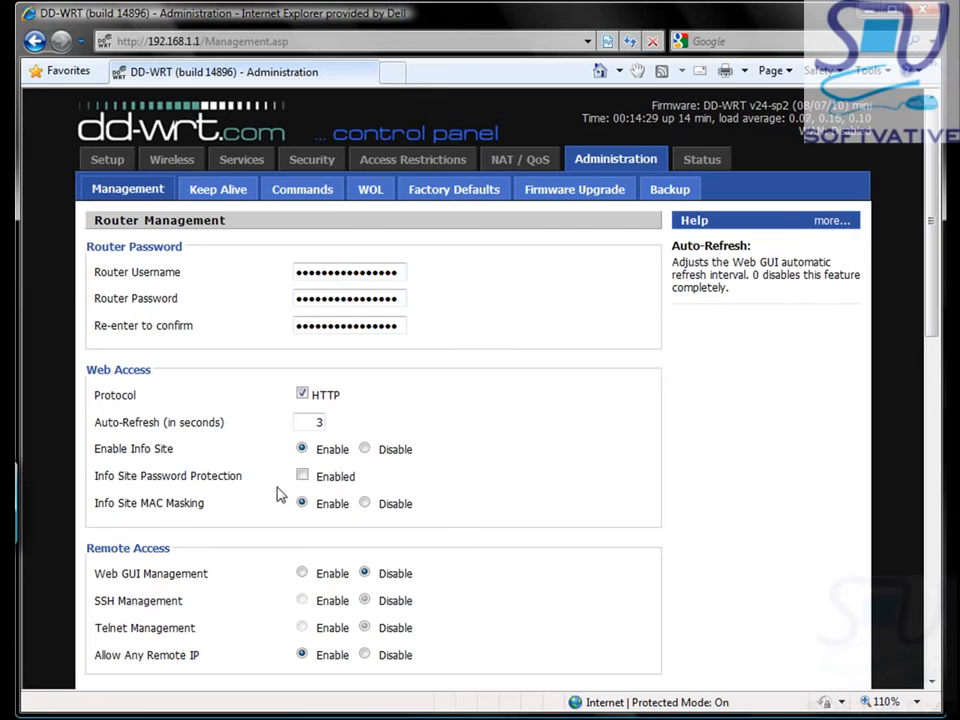
Step: Enable Info Site Password Protection and apply the management settings
click(307, 477)
scroll(928, 405, down, 3)
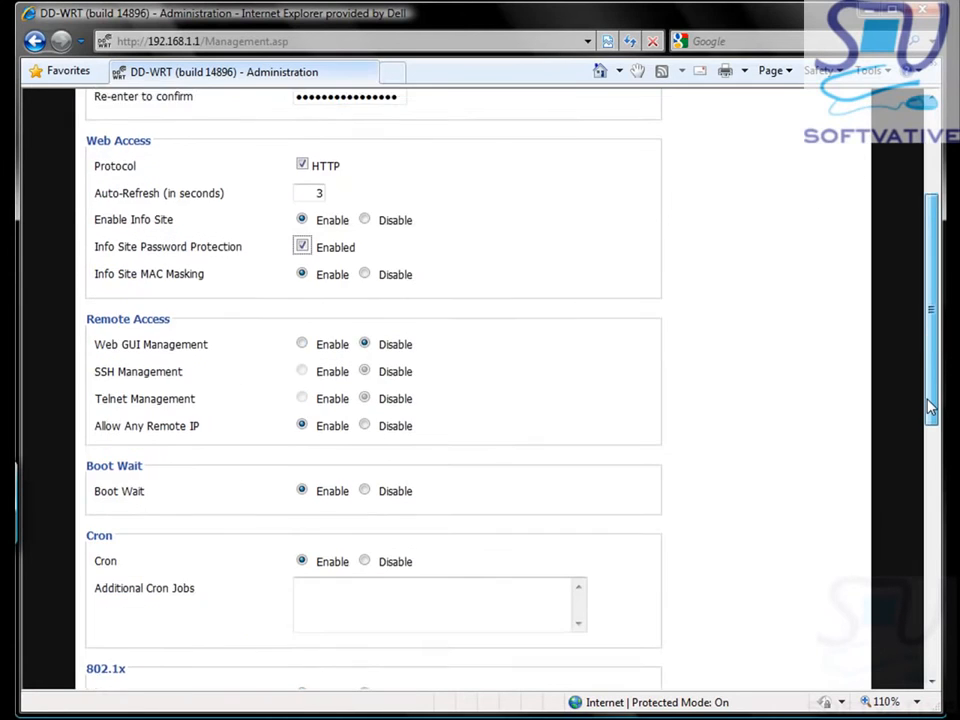
drag(928, 405, 928, 682)
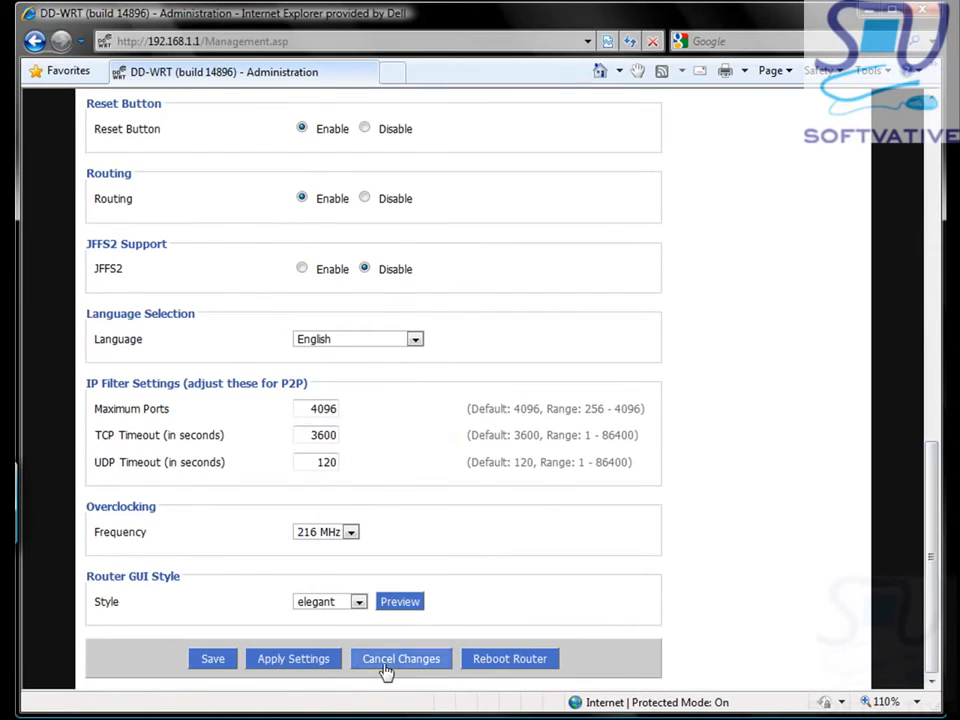
click(306, 666)
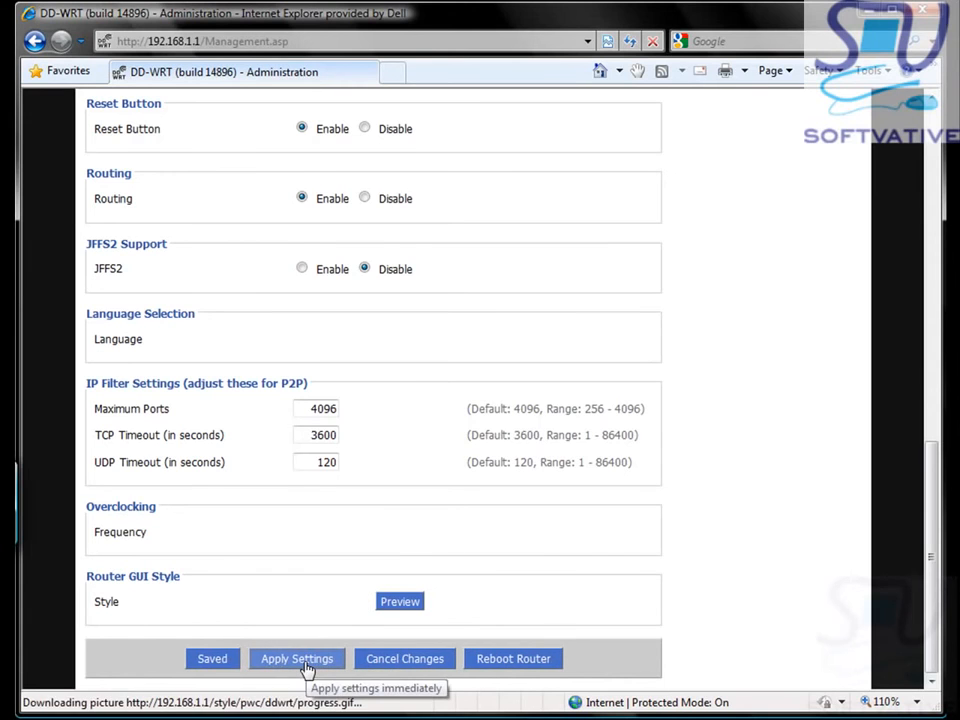
click(703, 160)
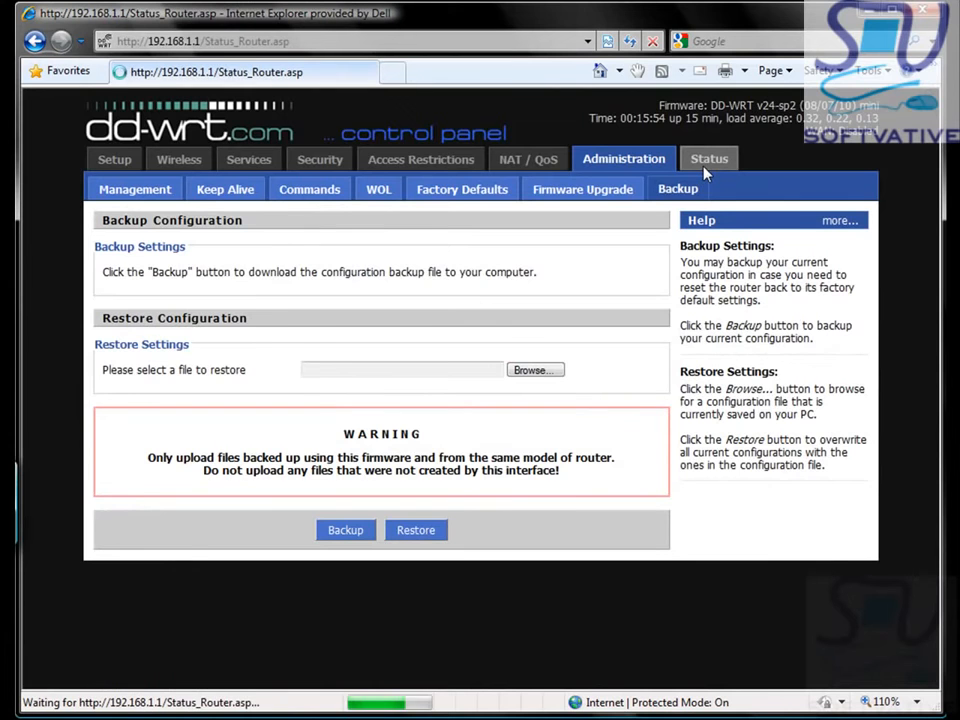
Step: Look over the router status page, then the WAN and LAN status details
drag(940, 323, 924, 566)
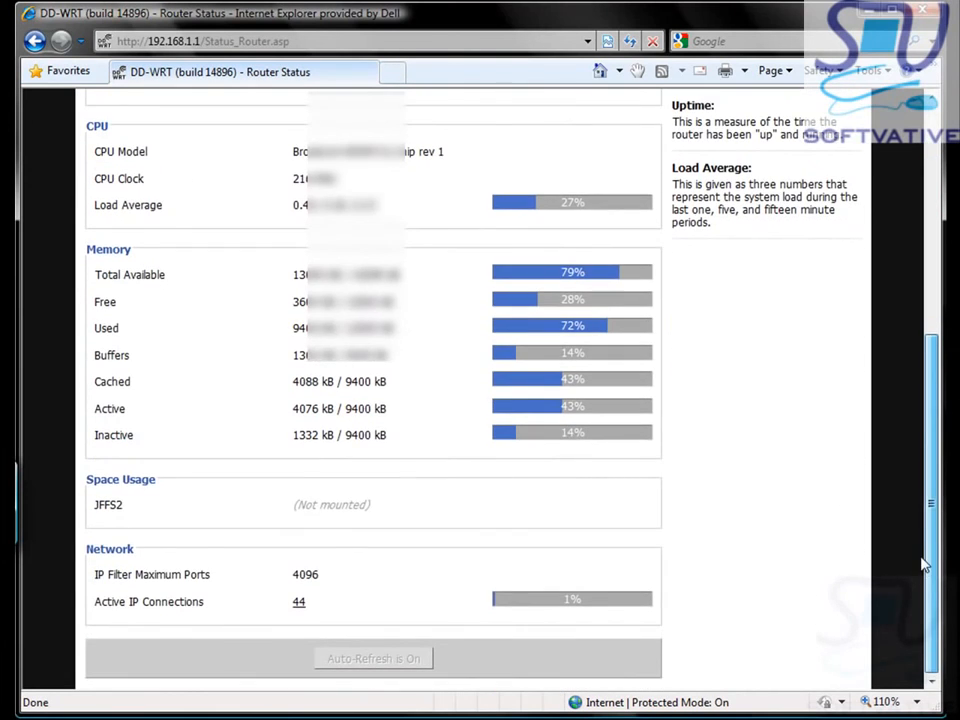
drag(922, 596, 938, 305)
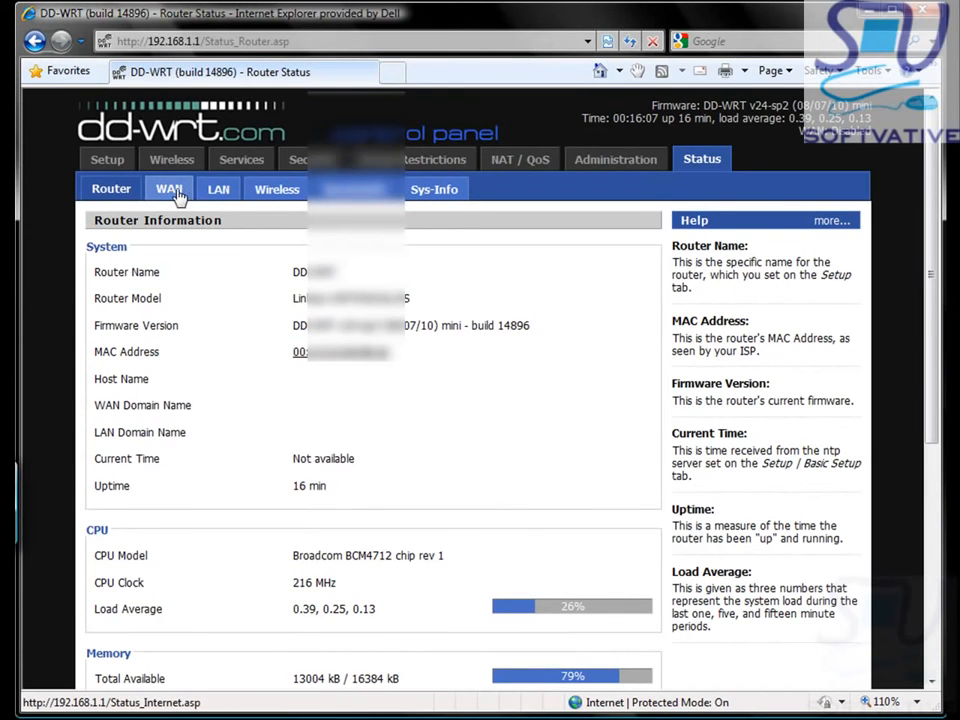
click(172, 192)
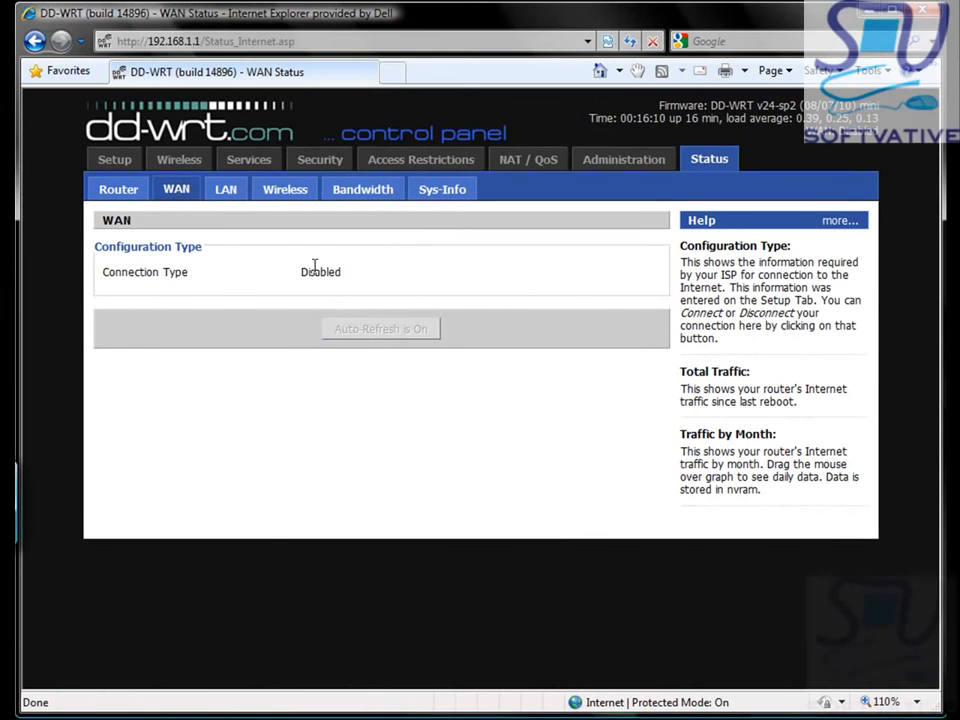
click(225, 191)
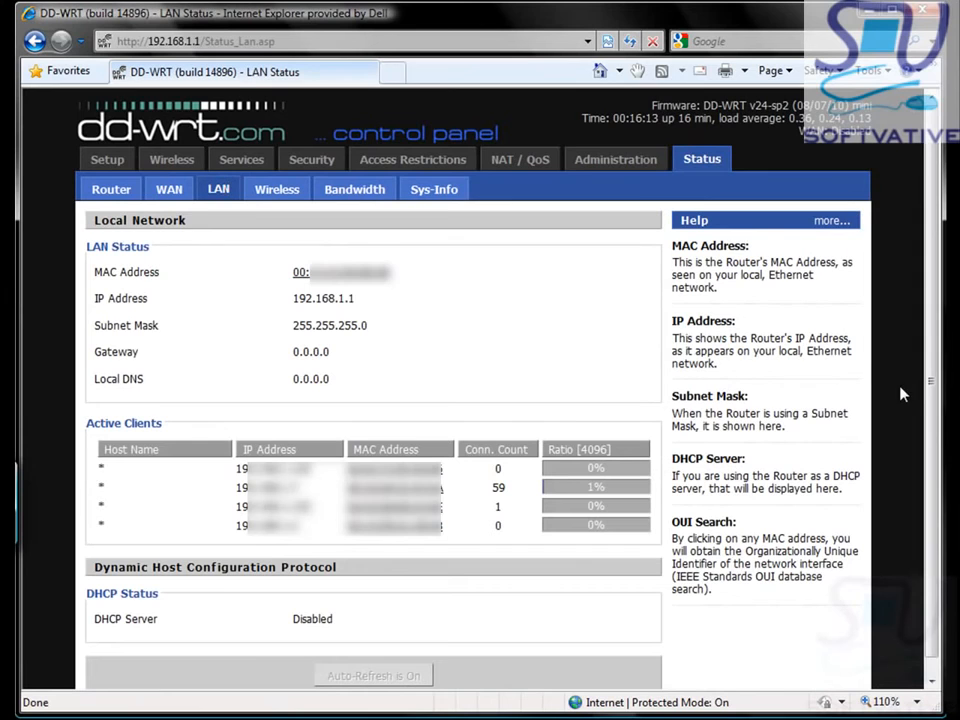
drag(928, 386, 925, 485)
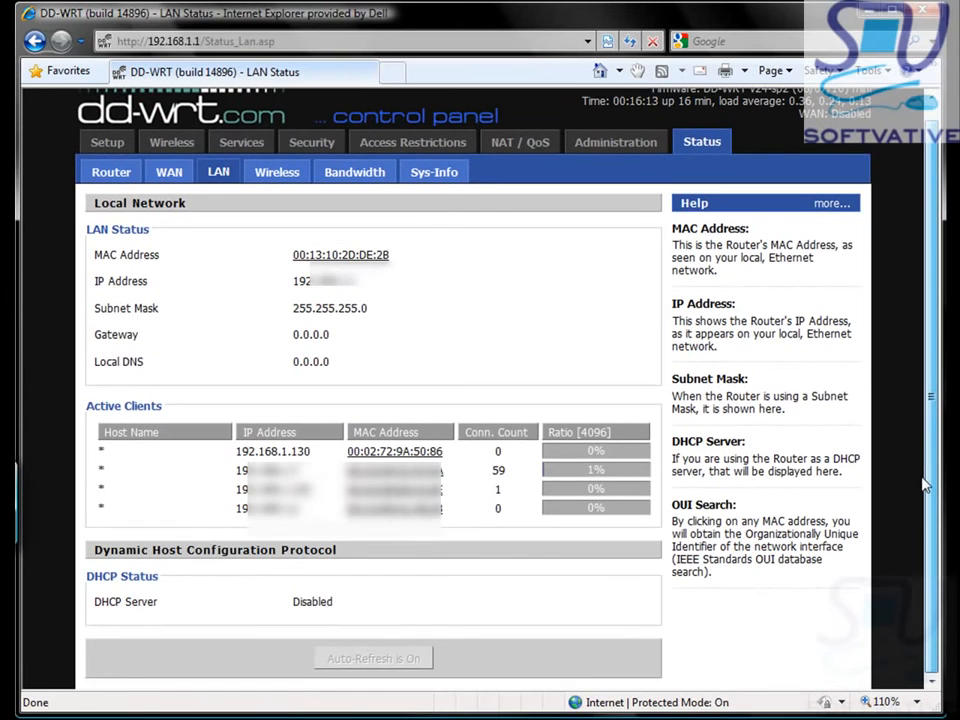
scroll(685, 280, up, 1)
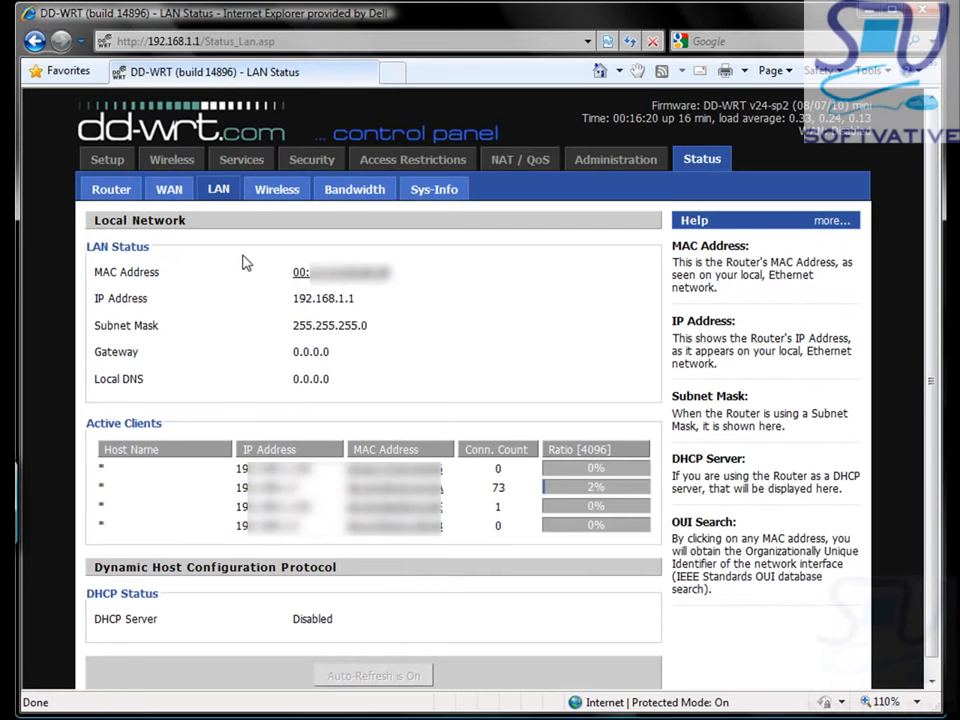
Step: Check Wireless Status: Client Bridge to BronzePanda1 on channel 11, WPA2 Personal, 48 Mbps
click(273, 192)
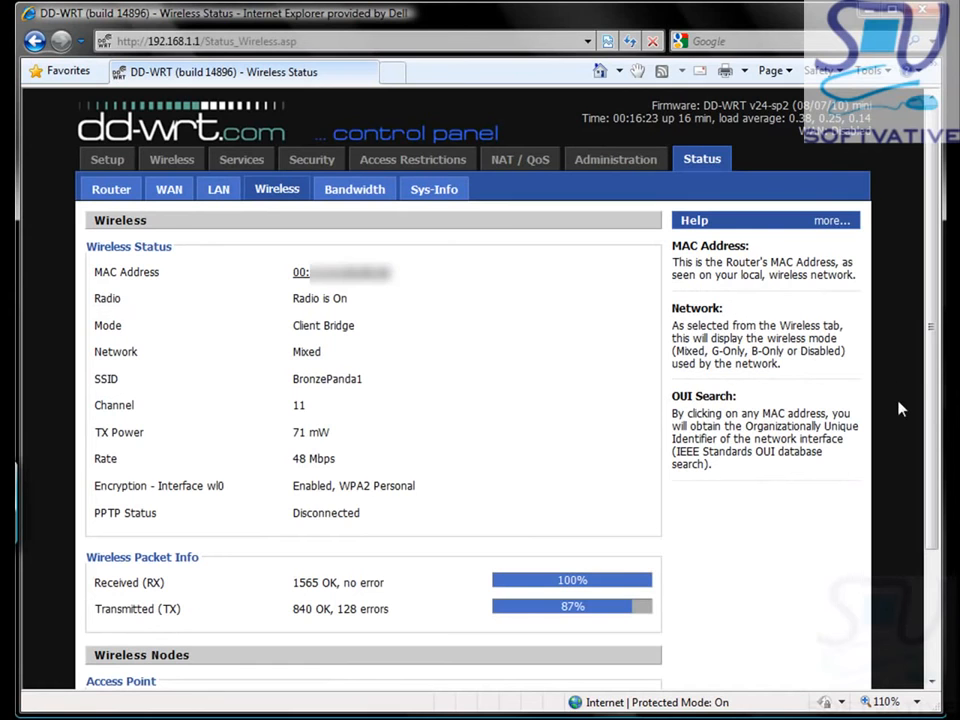
scroll(935, 445, down, 2)
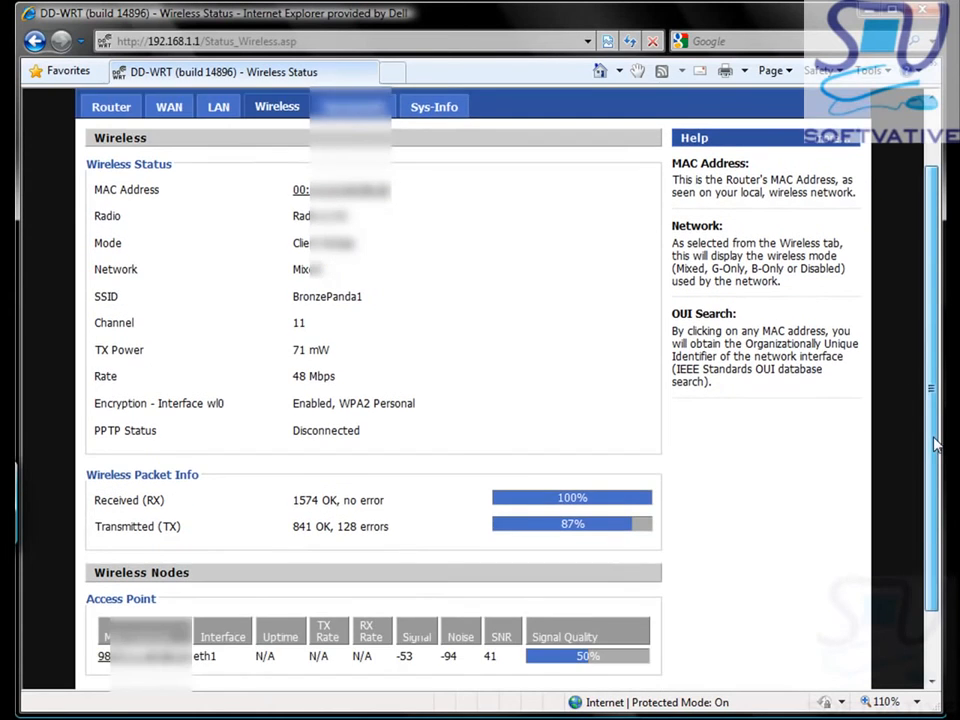
scroll(934, 452, down, 1)
scroll(930, 505, down, 1)
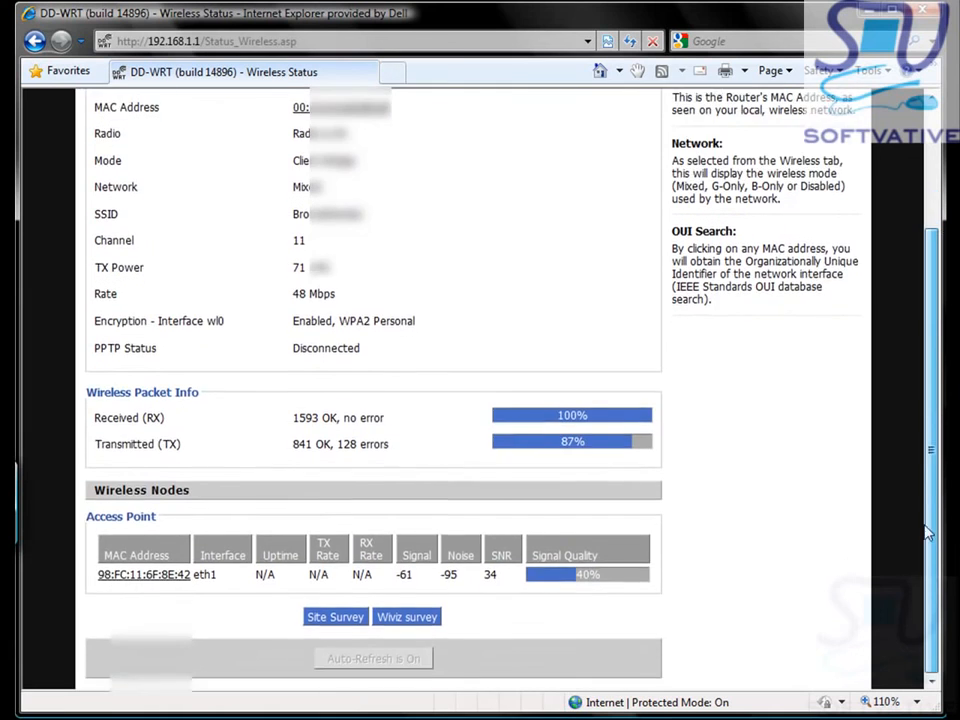
scroll(926, 510, up, 2)
scroll(927, 470, down, 1)
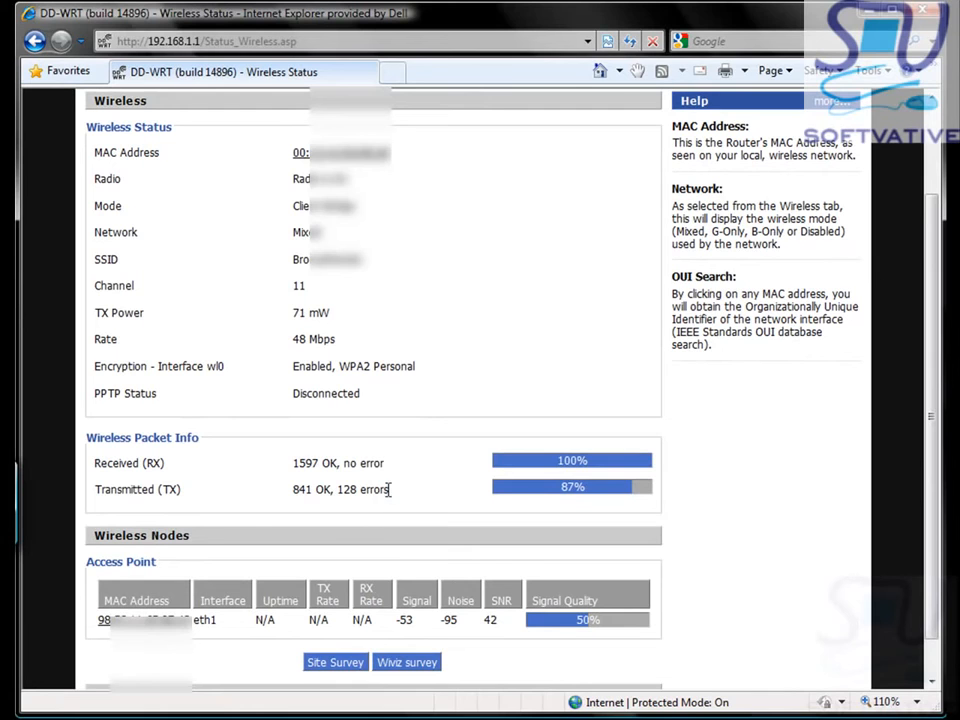
drag(390, 489, 296, 494)
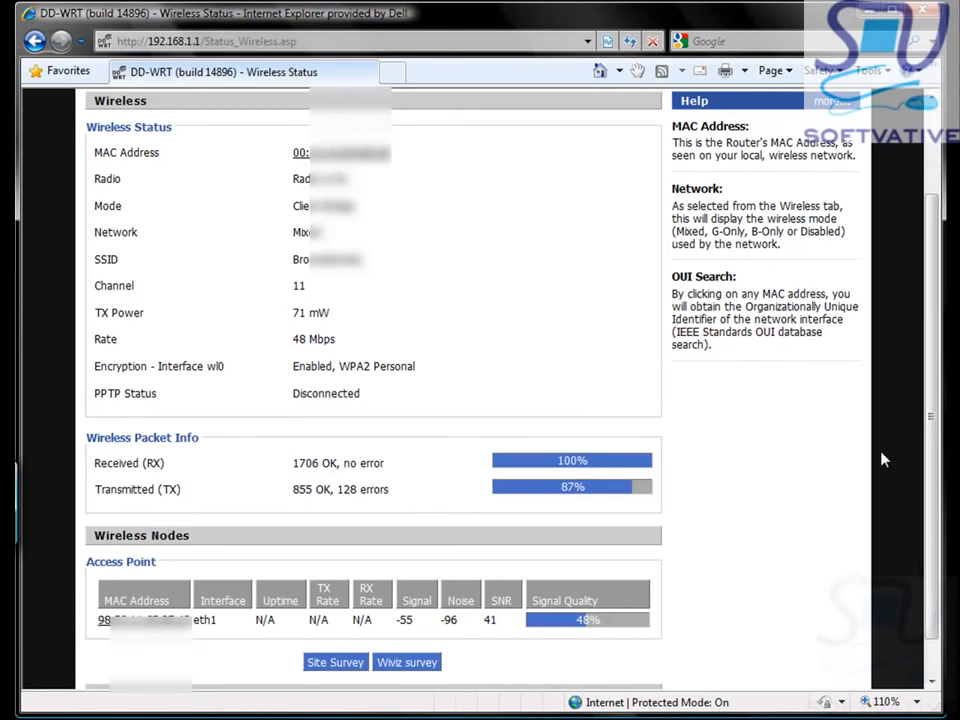
scroll(932, 531, down, 1)
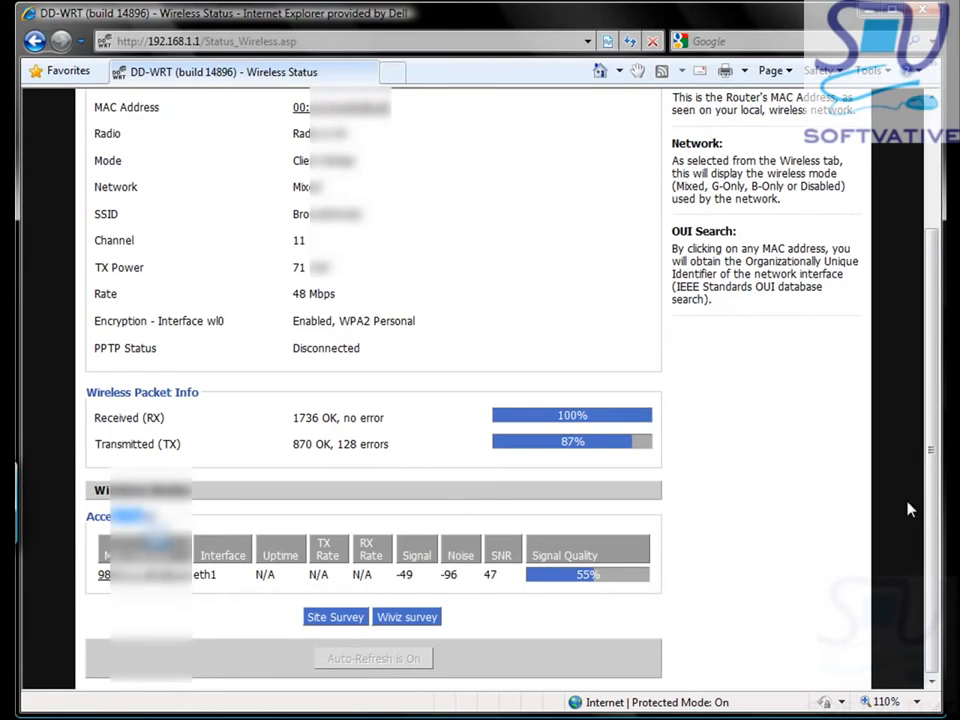
scroll(685, 240, up, 3)
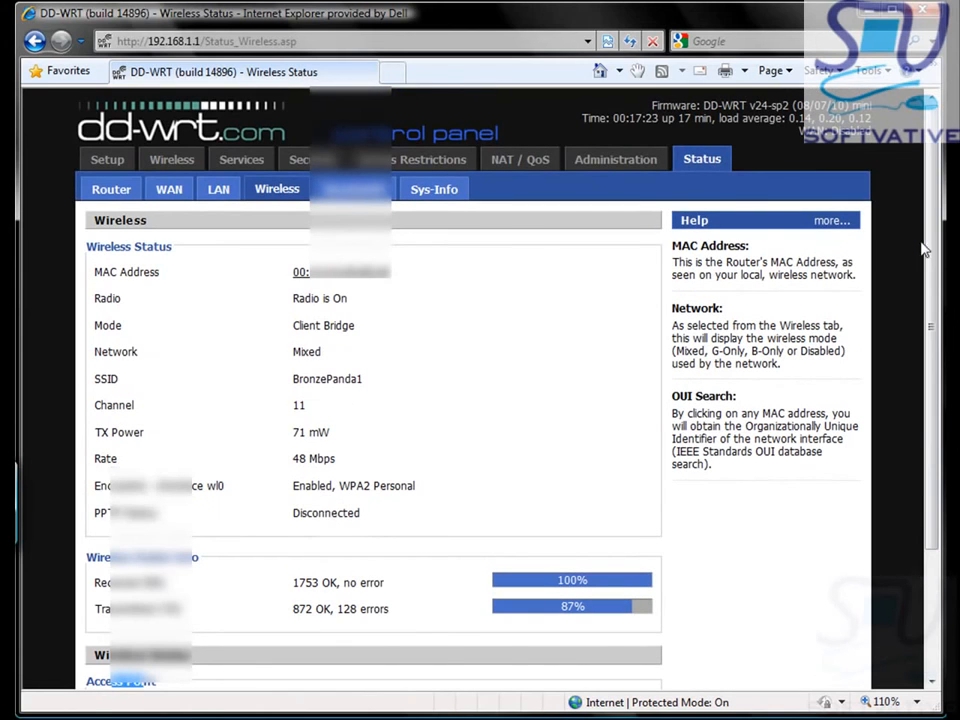
Step: Try google.com in a new IE tab, which fails with 'cannot display the webpage'
click(392, 75)
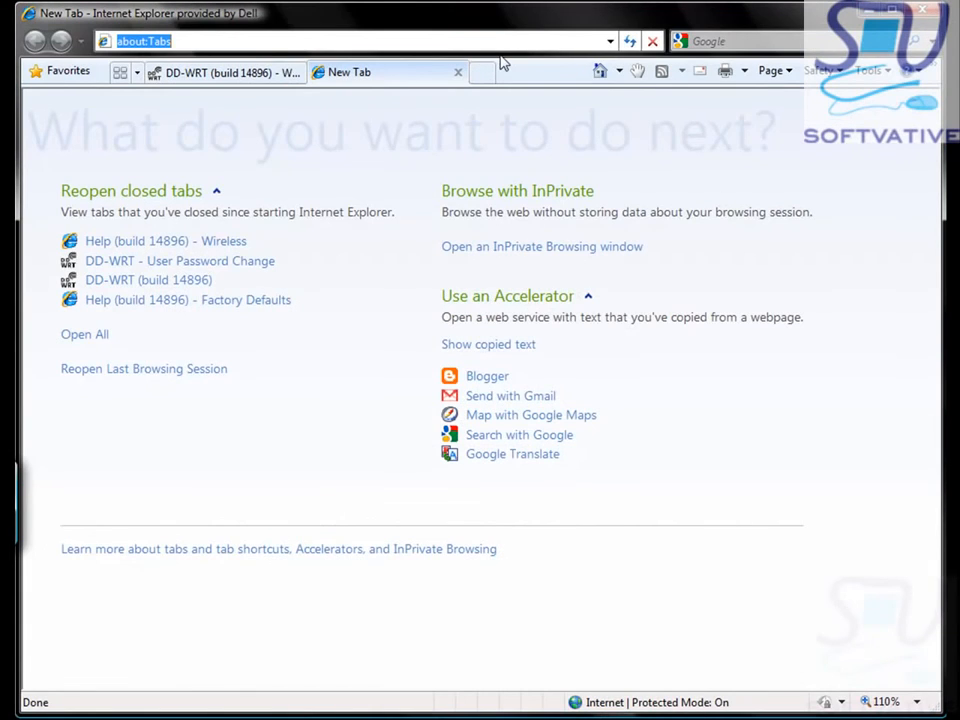
text(google)
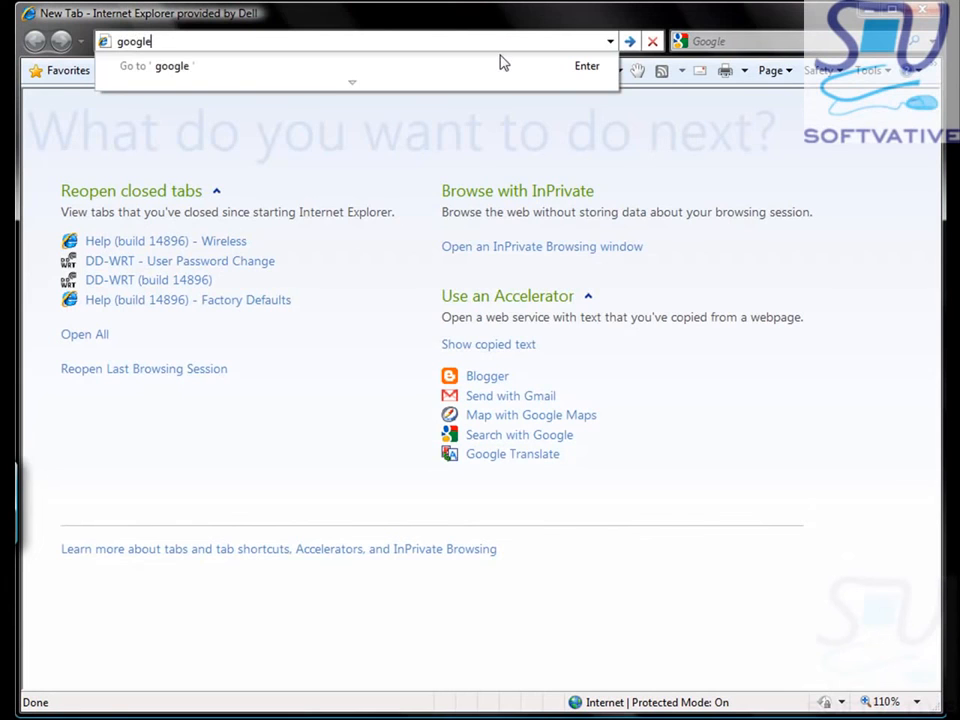
key(ctrl+Return)
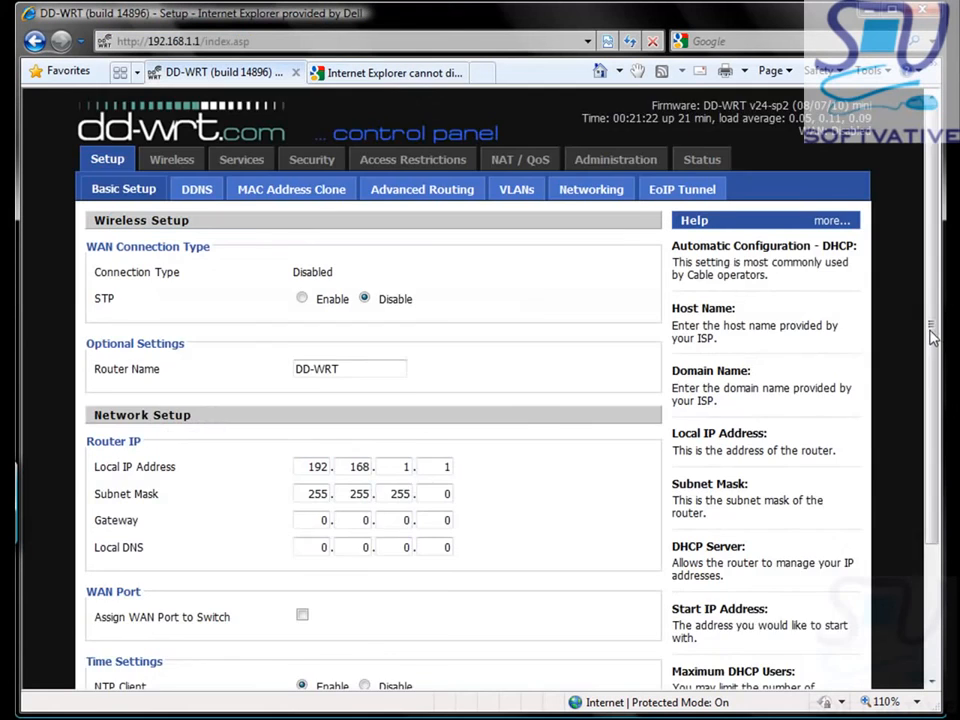
drag(932, 337, 931, 414)
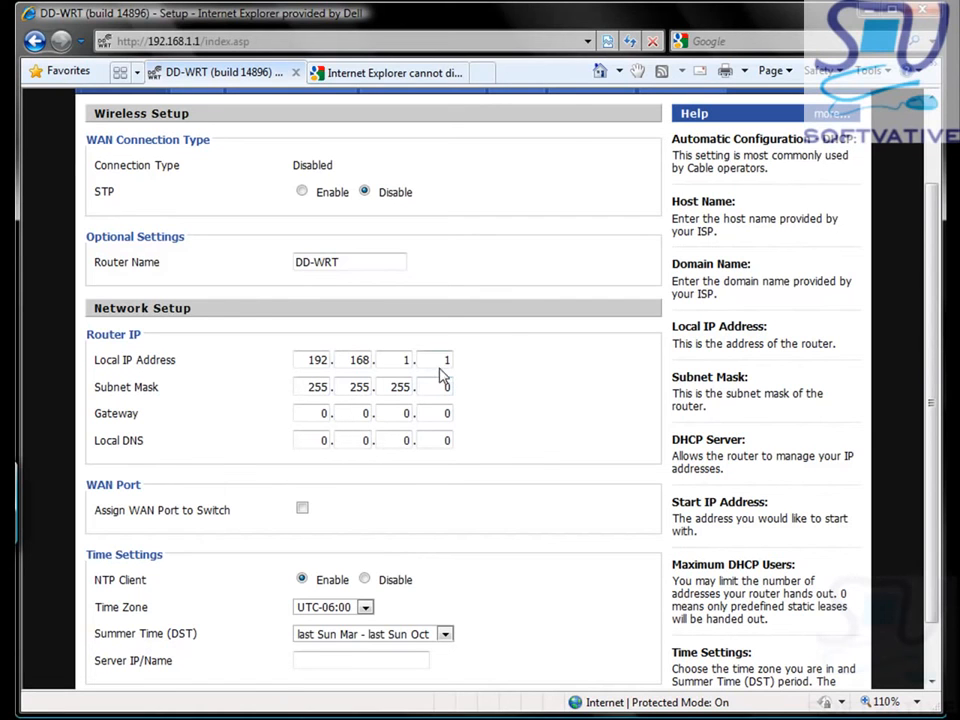
Step: Change the local IP to 192.168.1.7 and set the gateway to 192.168.1.50
drag(439, 360, 454, 364)
text(7)
click(317, 418)
key(BackSpace)
text(192)
key(Tab)
text(168)
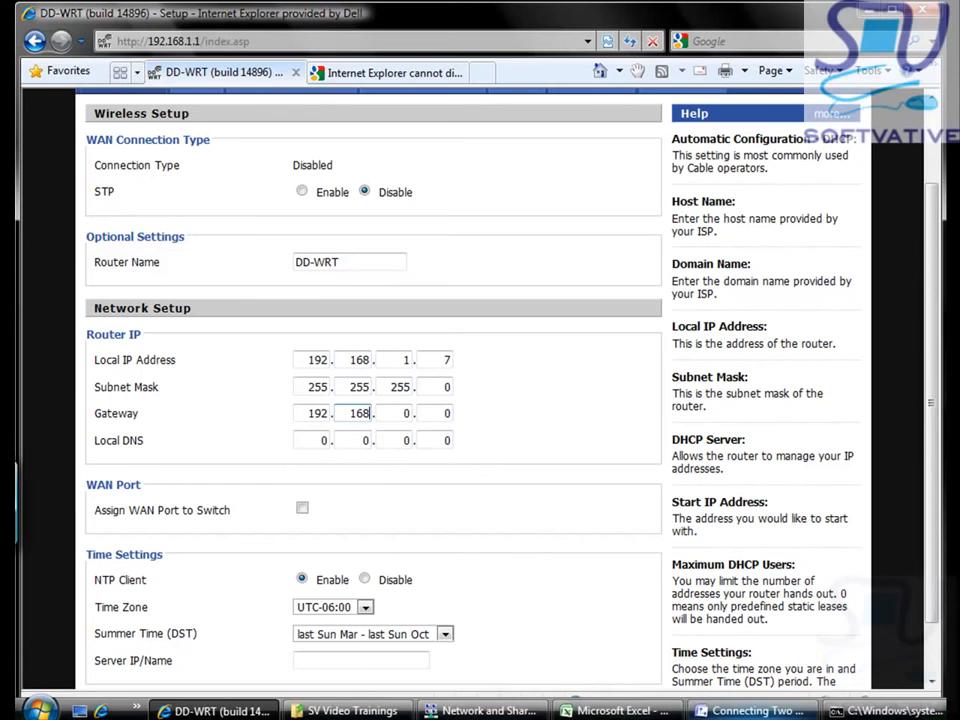
click(760, 711)
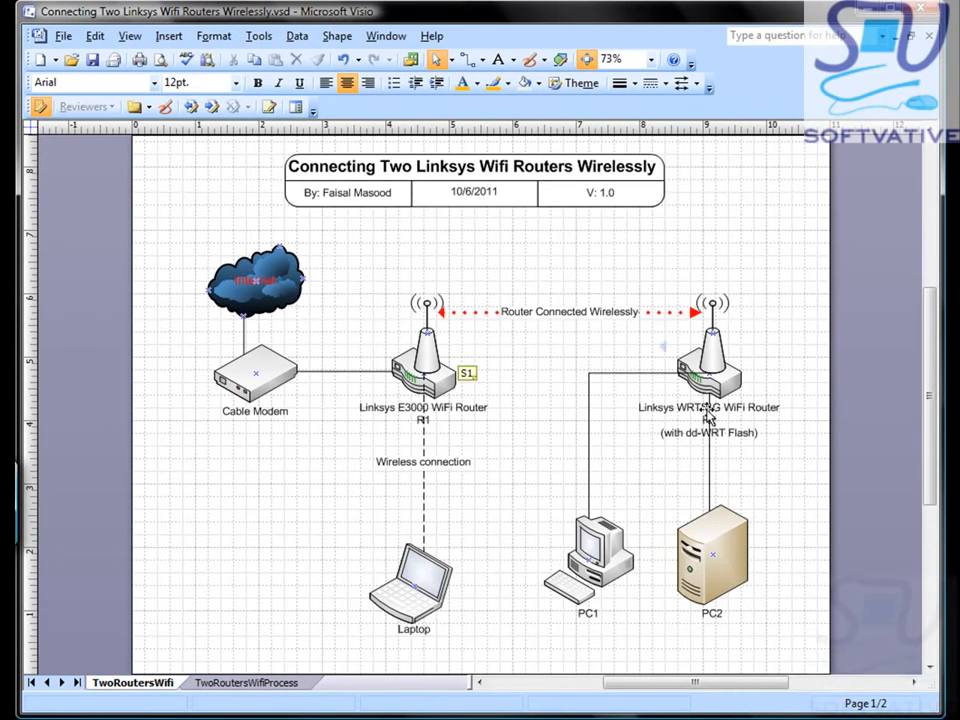
click(742, 711)
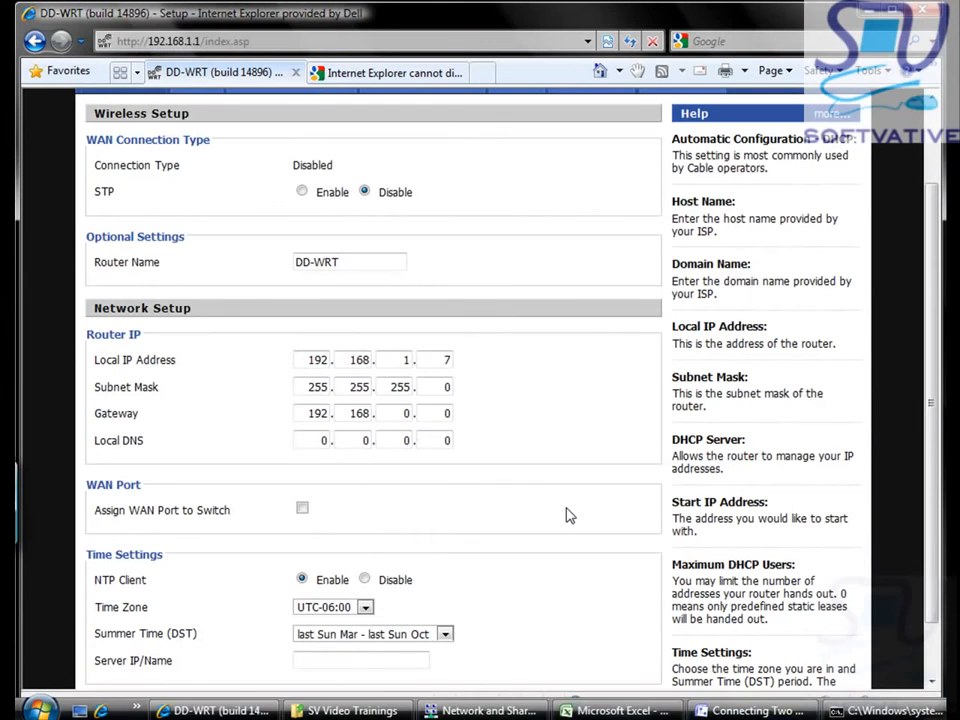
key(Tab)
text(1)
key(Tab)
text(50)
key(Tab)
Step: Enter local DNS 192.168.1.1, fixing the third octet after an illegal-characters alert
text(192)
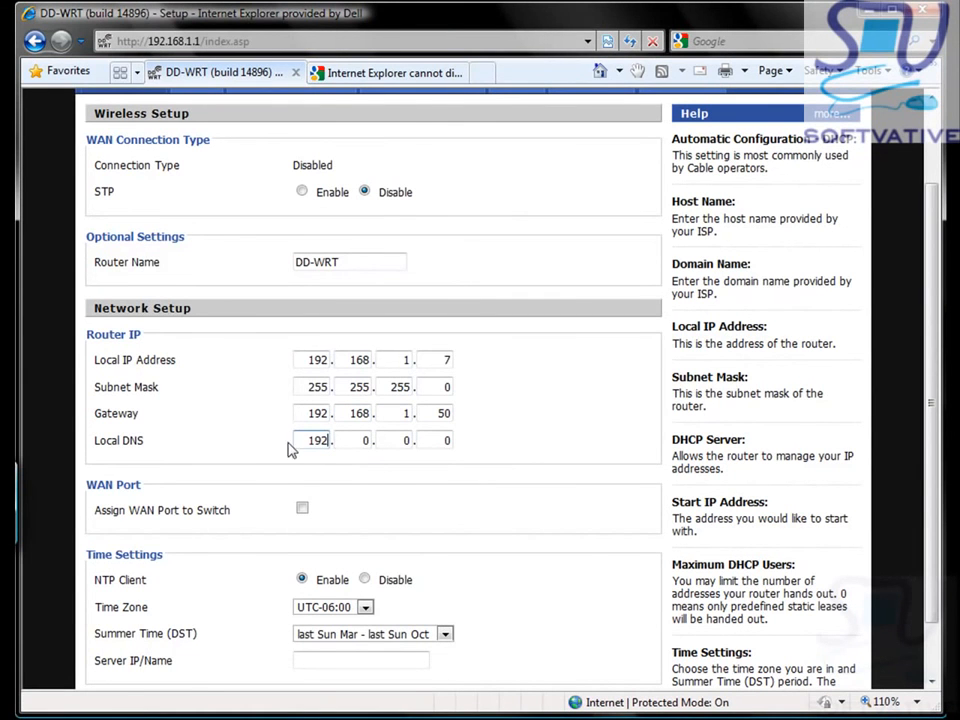
key(Tab)
text(168)
key(Tab)
text(1.)
key(Tab)
key(Return)
key(shift+Tab)
text(1)
key(Tab)
text(1)
scroll(935, 405, down, 2)
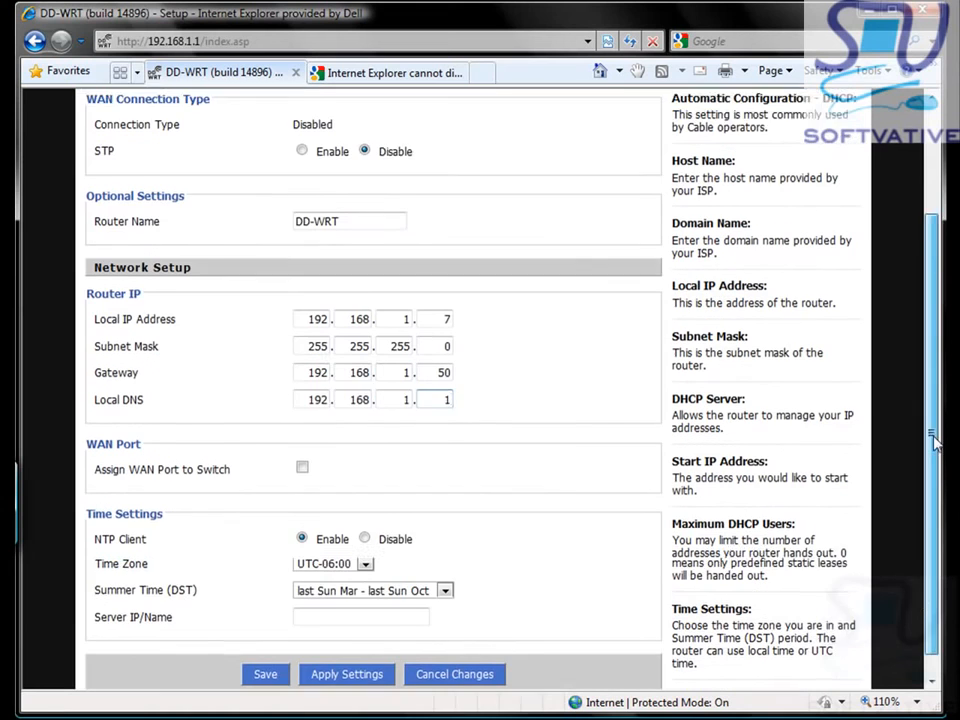
scroll(935, 345, up, 3)
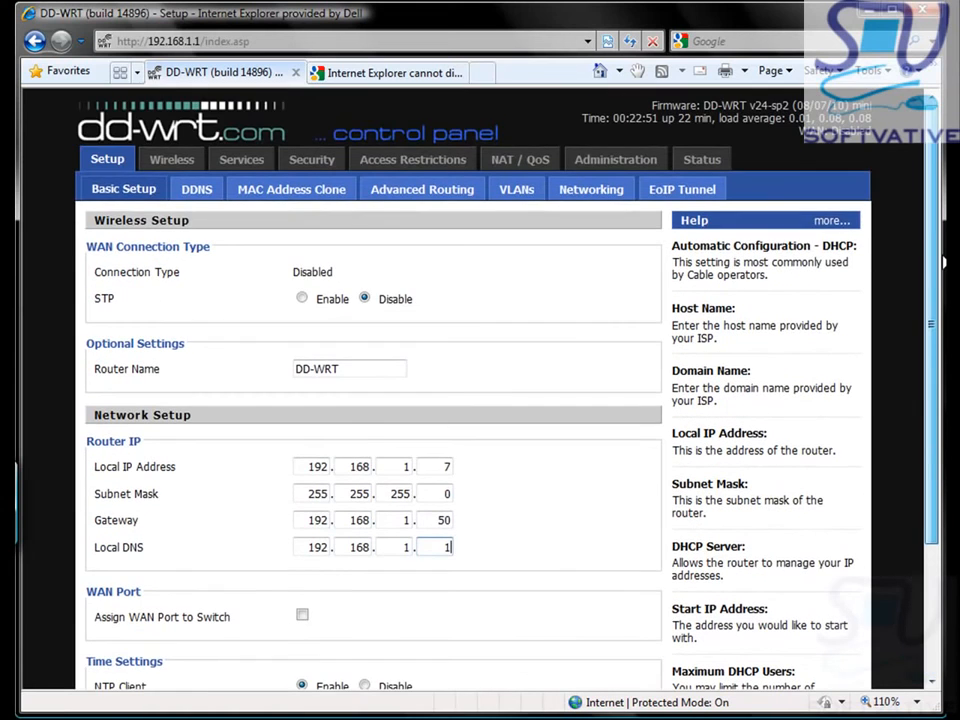
scroll(900, 514, down, 5)
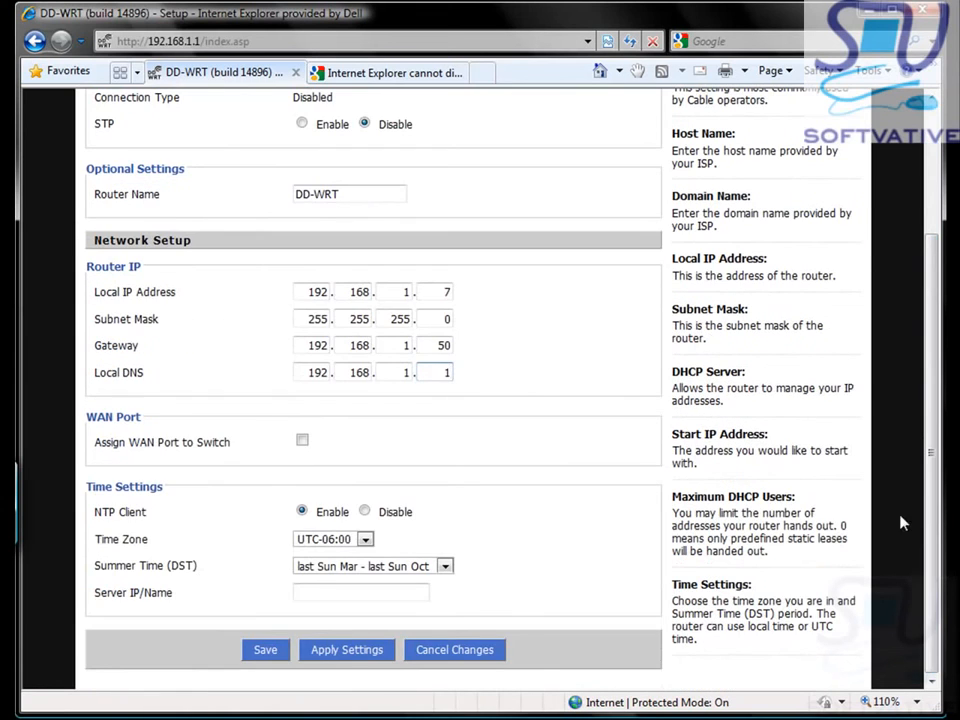
click(340, 652)
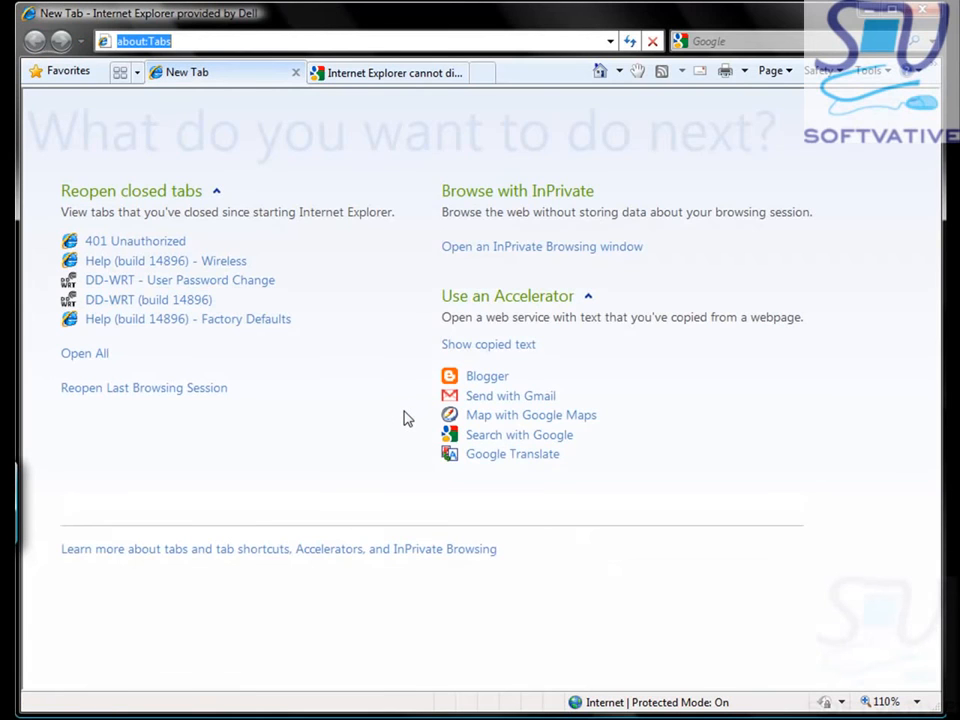
text(http://192.168.1.7/)
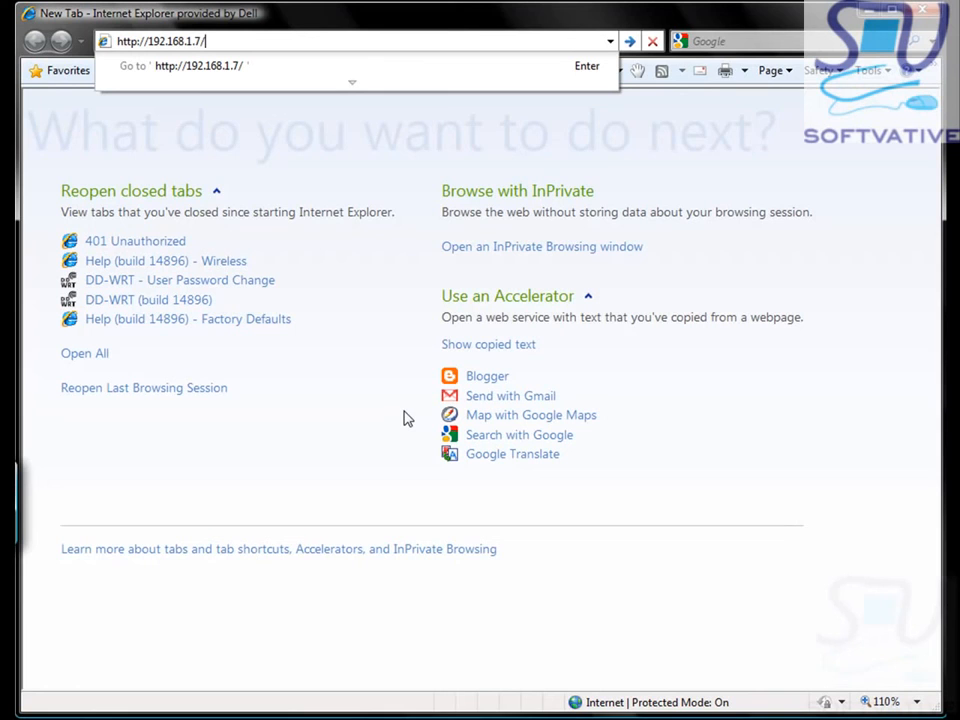
key(Return)
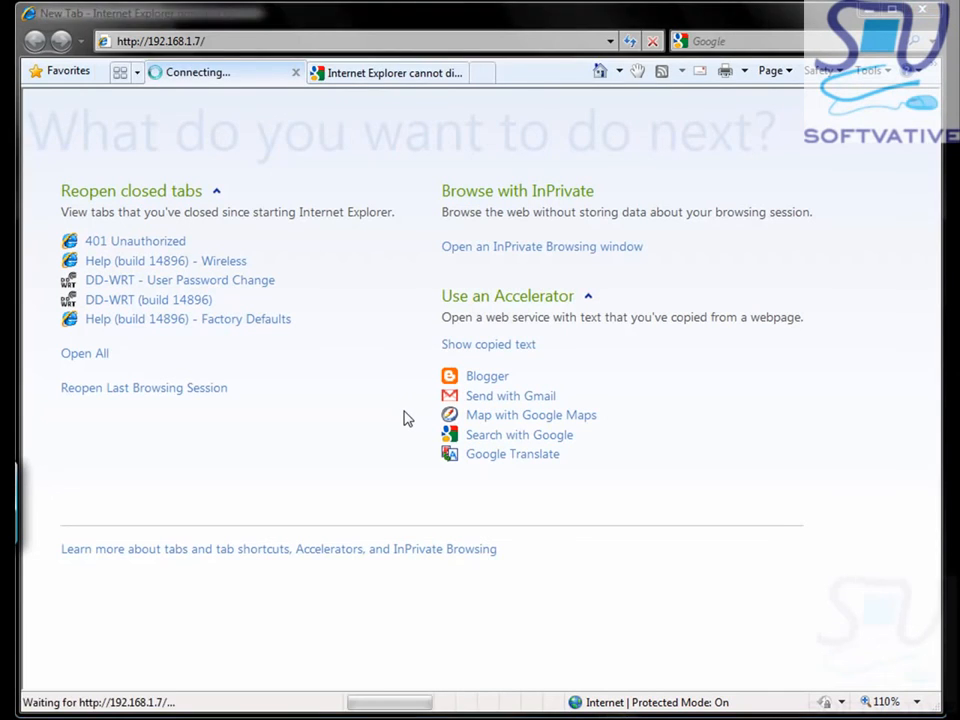
Step: Log in to the router with username admin and the router password
text(admin)
key(Tab)
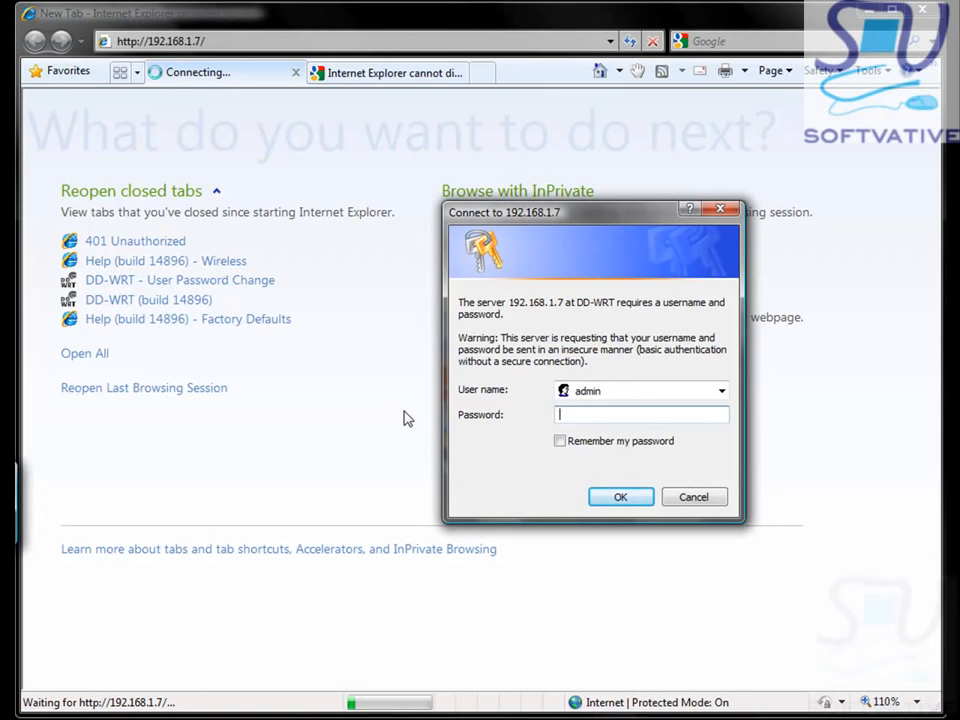
text(***********)
key(Return)
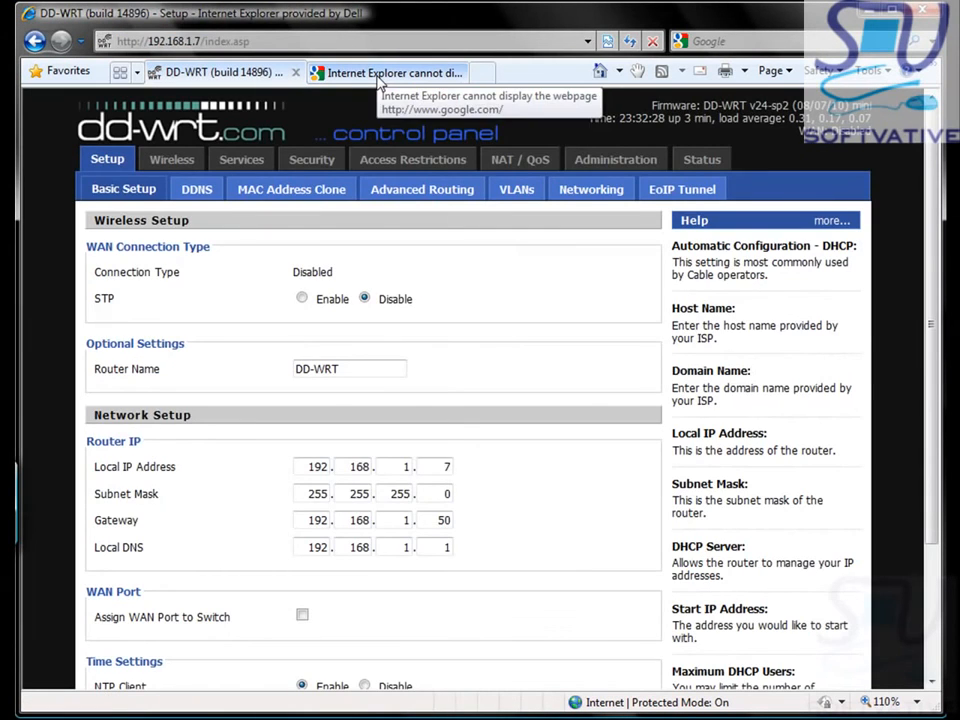
Step: Reload google.com in the second tab, now loading successfully, then return to the DD-WRT tab
click(380, 74)
click(291, 44)
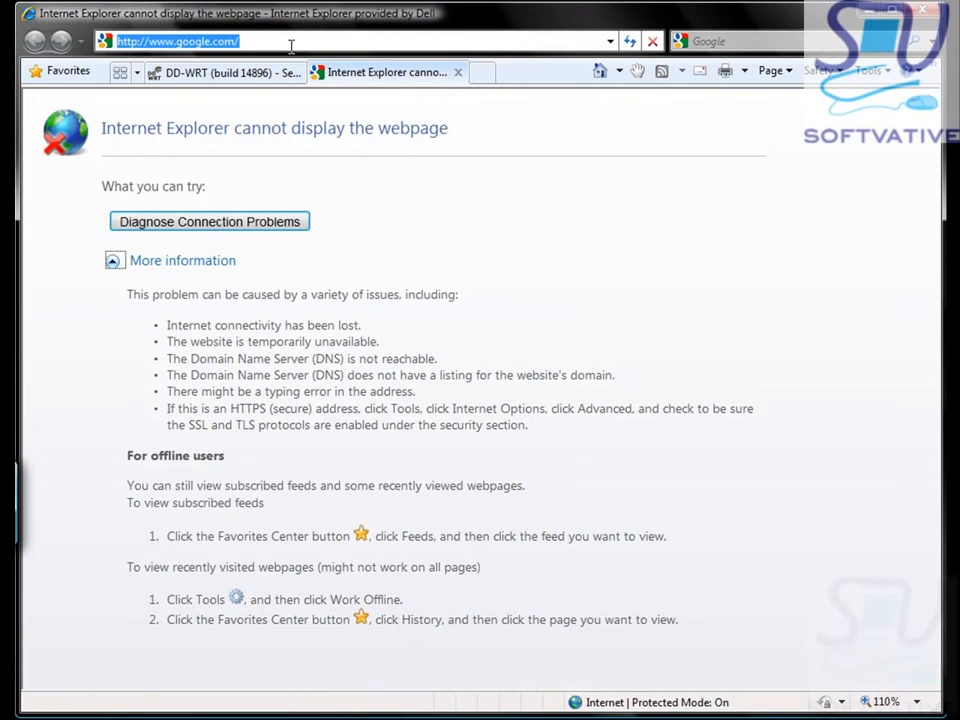
key(Return)
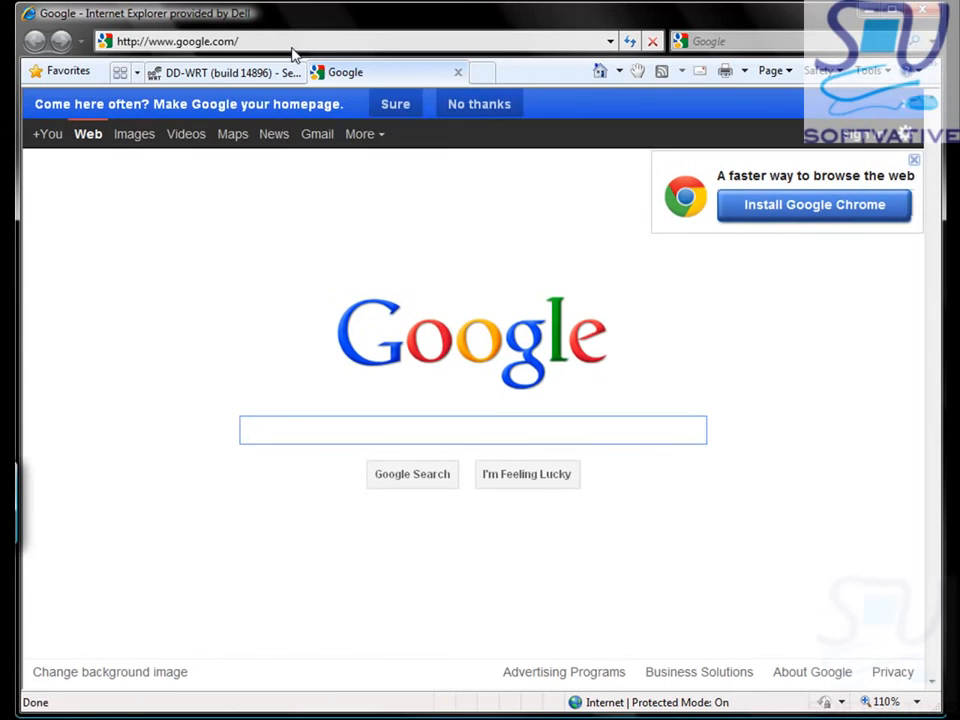
click(472, 101)
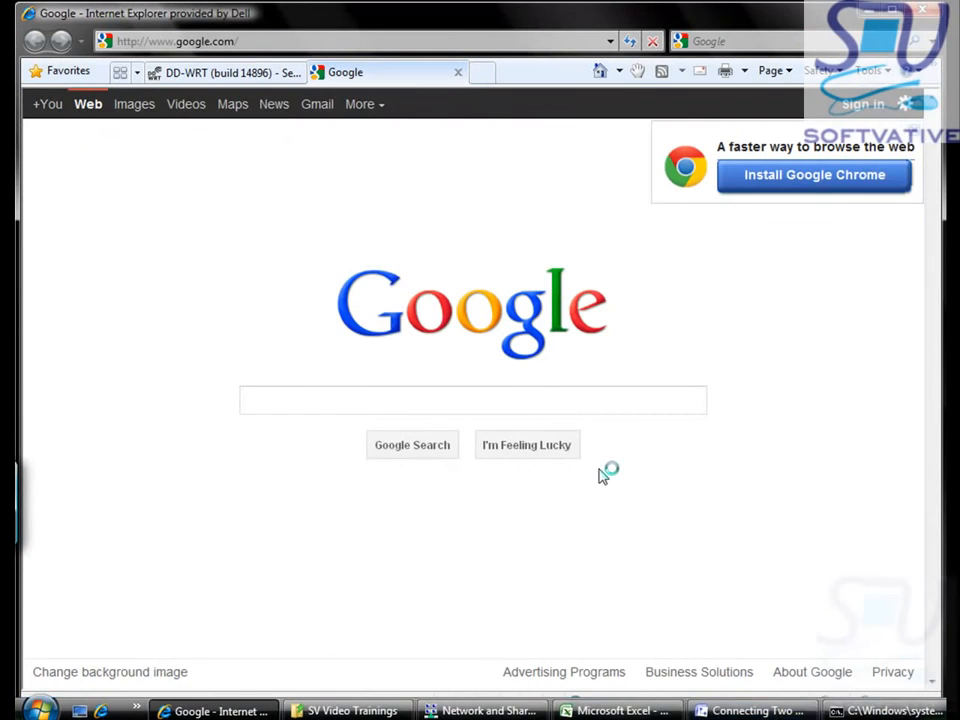
click(240, 73)
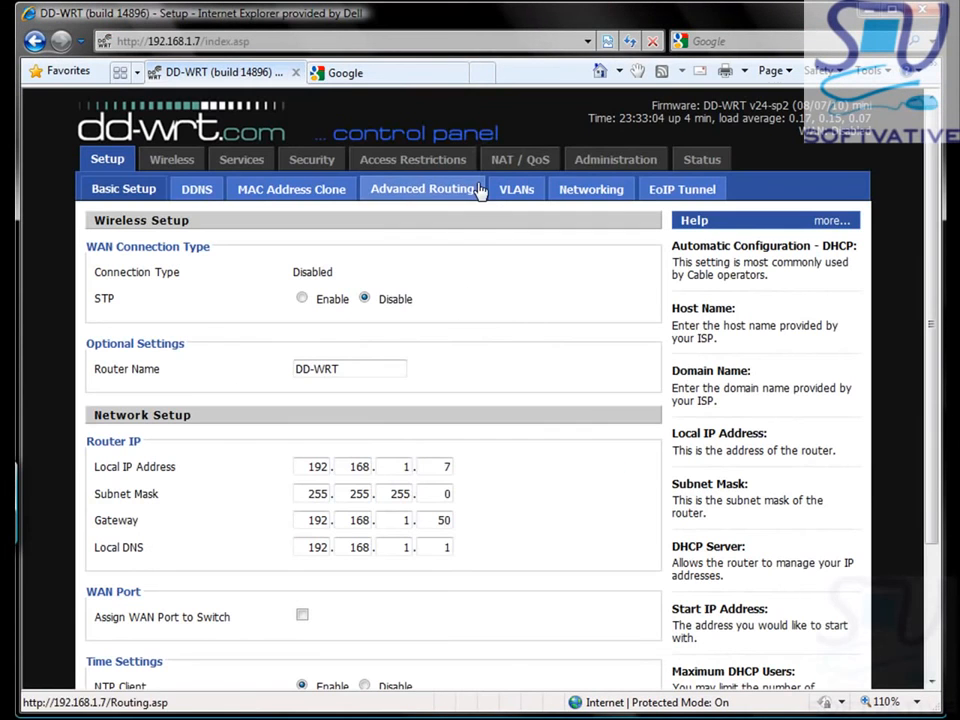
Step: Open Administration > Backup and request the nvrambak.bin download, cancelling the download prompt
click(646, 170)
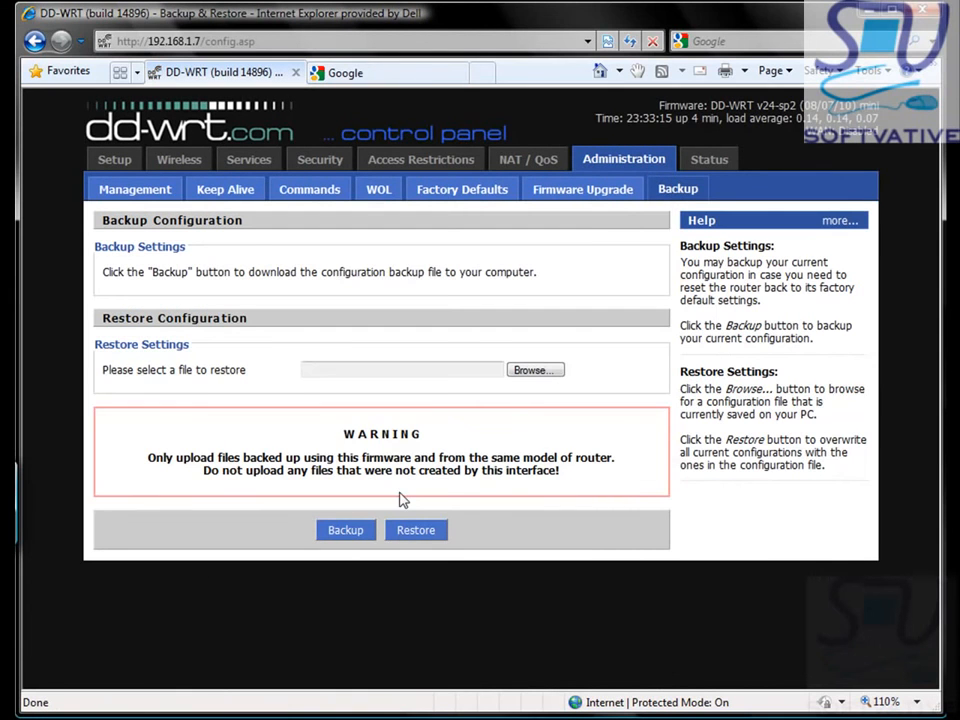
click(346, 531)
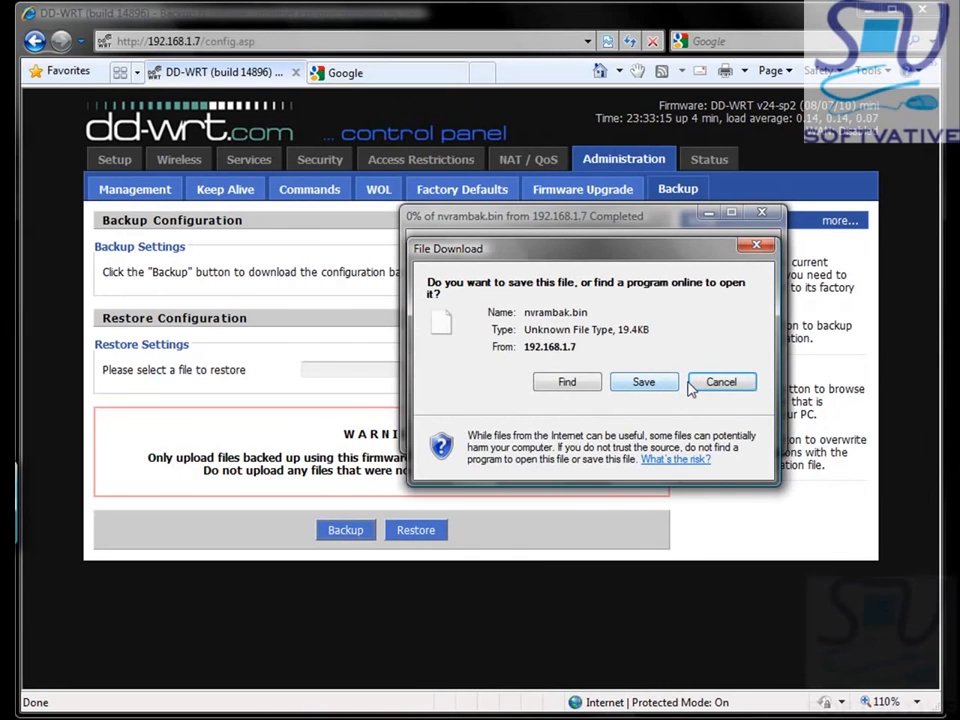
click(716, 381)
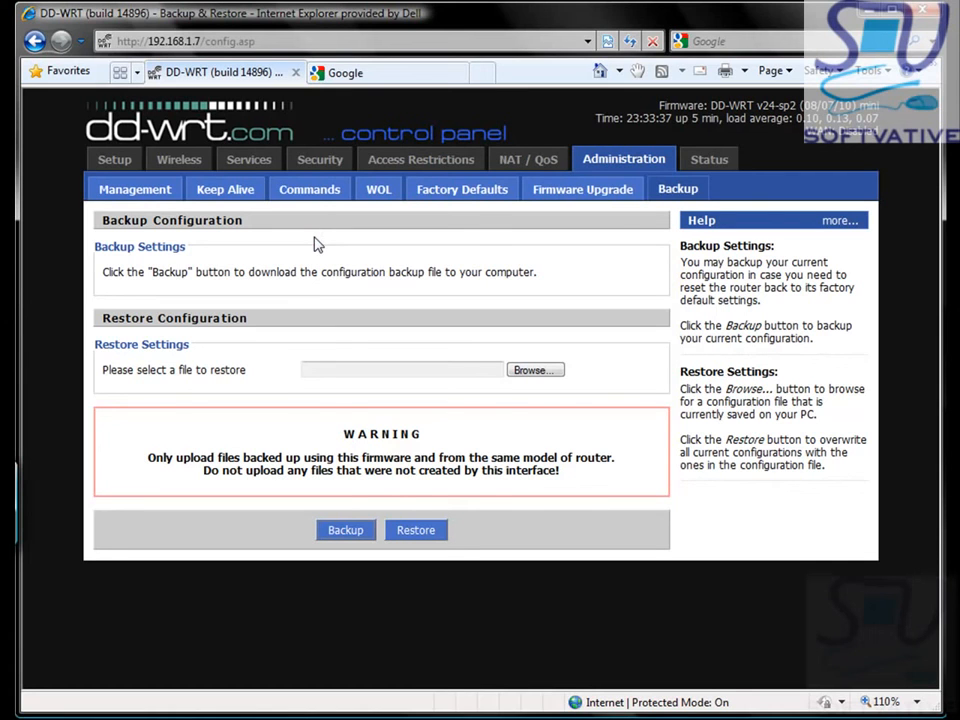
Step: In Visio, review the five steps on the TwoRoutersWifiProcess page, then return to TwoRoutersWifi
mouse_move(750, 713)
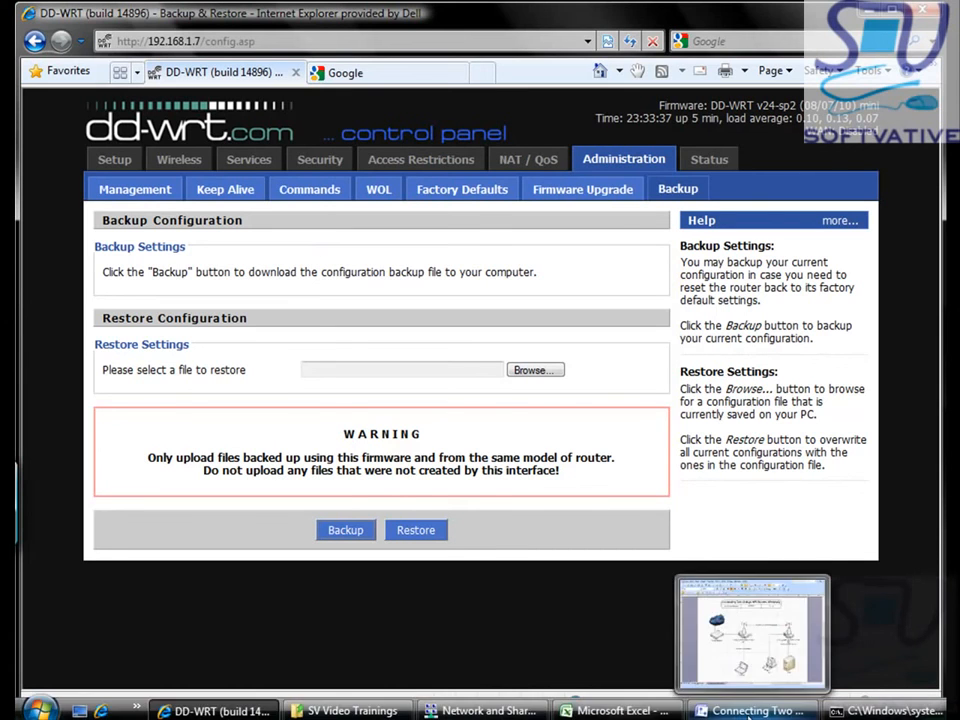
click(740, 624)
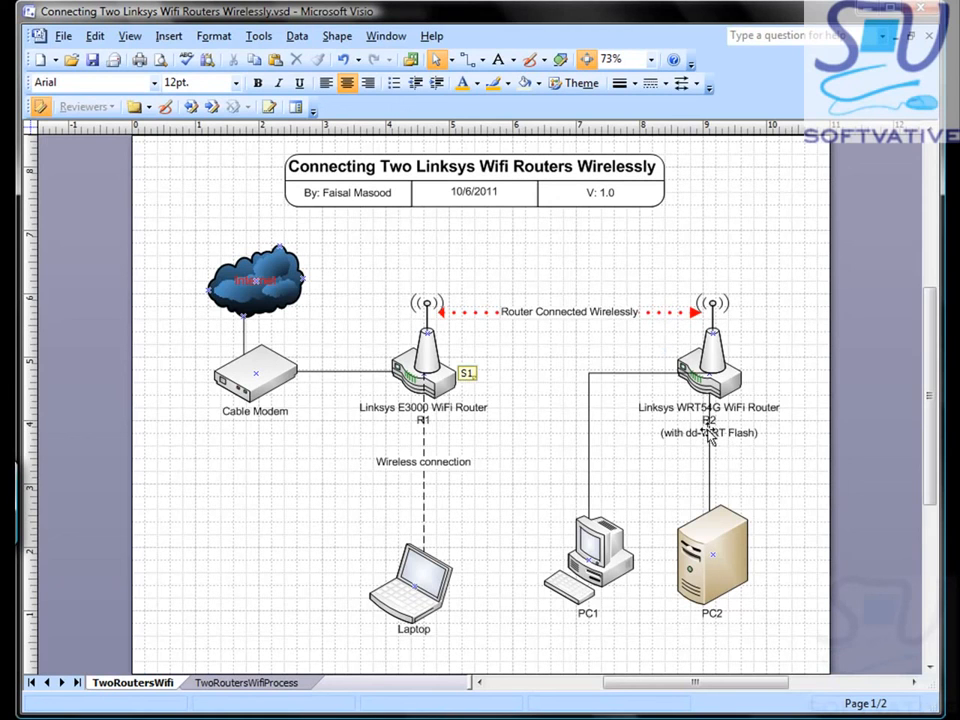
click(274, 683)
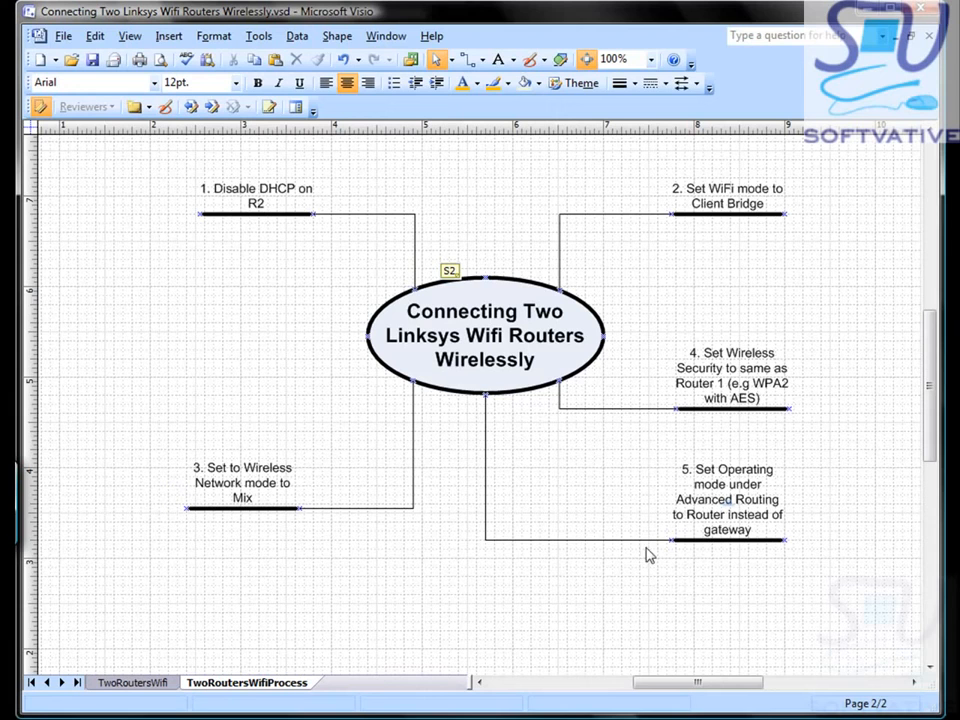
click(142, 682)
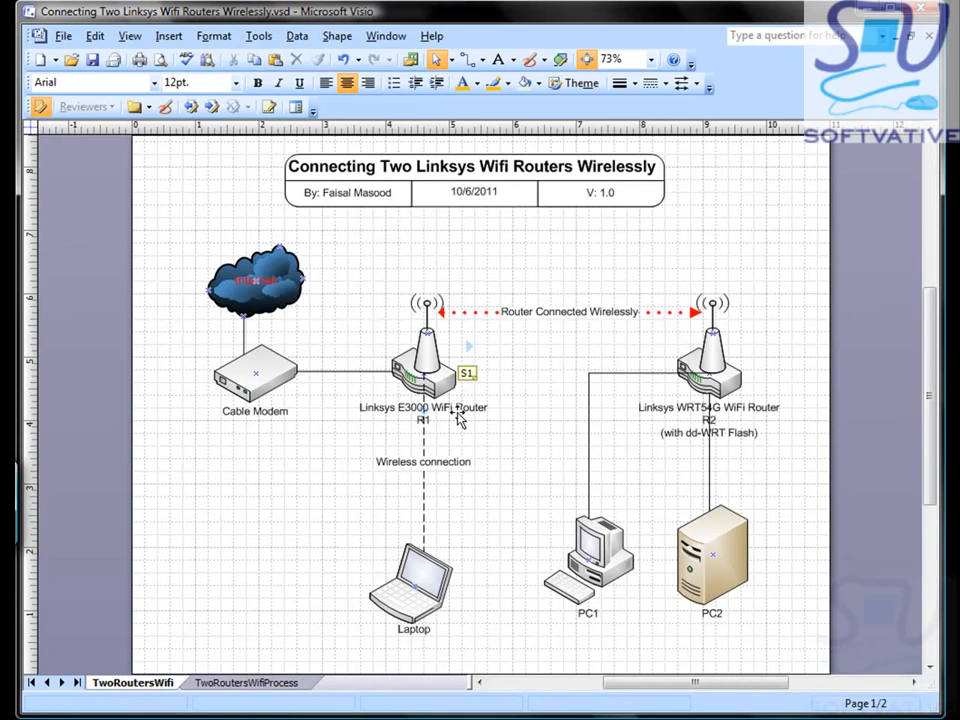